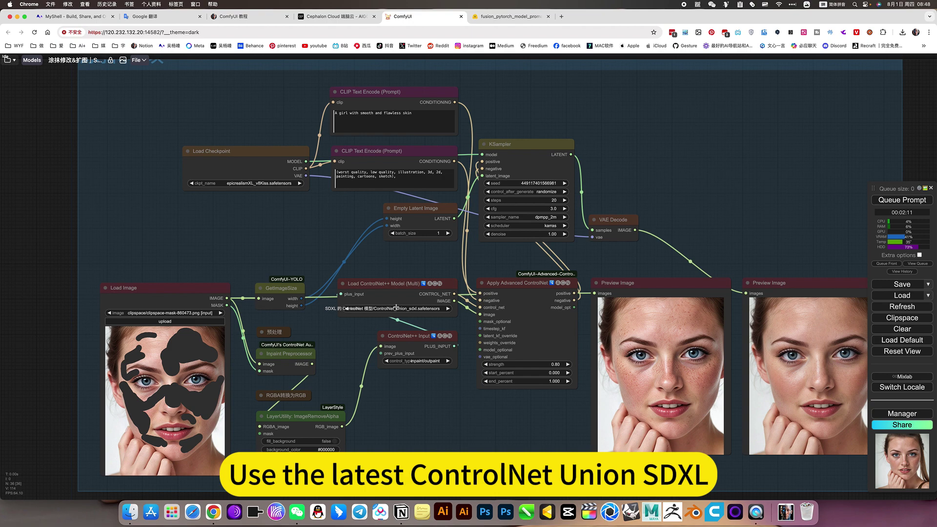
pyautogui.scroll(2, 385, 310)
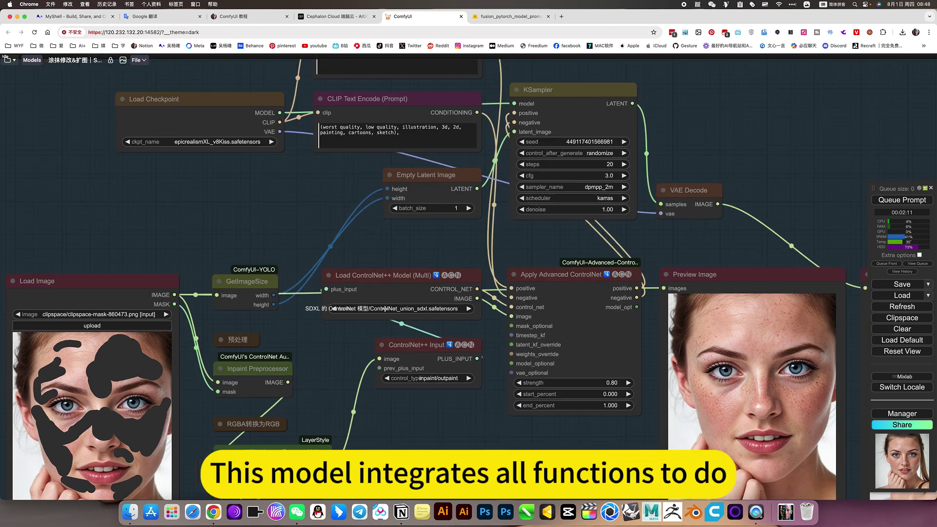
pyautogui.scroll(2, 385, 311)
pyautogui.scroll(-1, 402, 313)
pyautogui.scroll(-5, 403, 313)
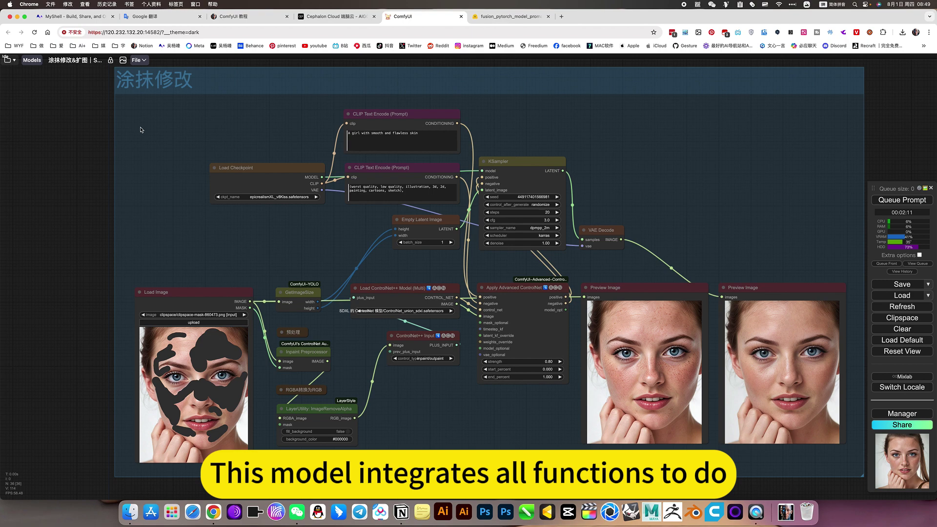
pyautogui.scroll(1, 79, 164)
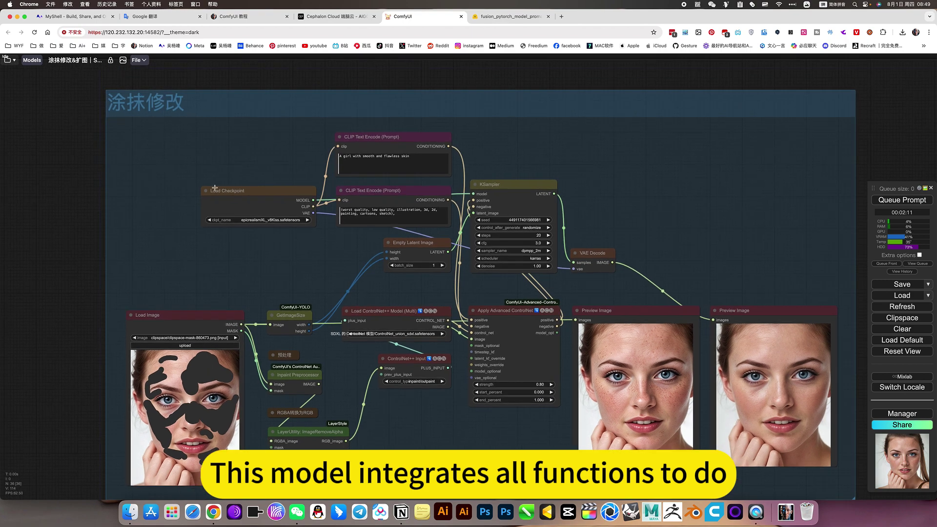
pyautogui.scroll(-4, 68, 295)
pyautogui.scroll(-1, 67, 295)
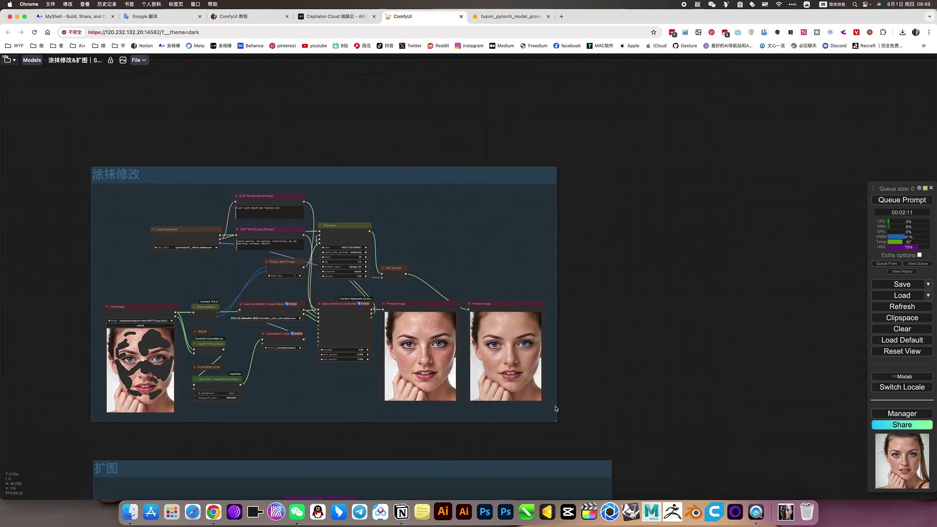
pyautogui.scroll(-3, 493, 319)
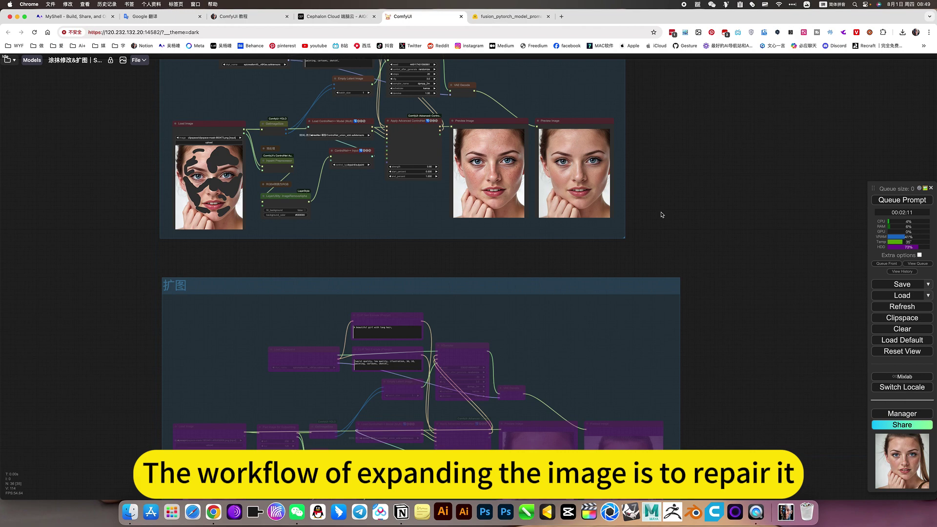
pyautogui.scroll(3, 661, 214)
pyautogui.scroll(4, 339, 225)
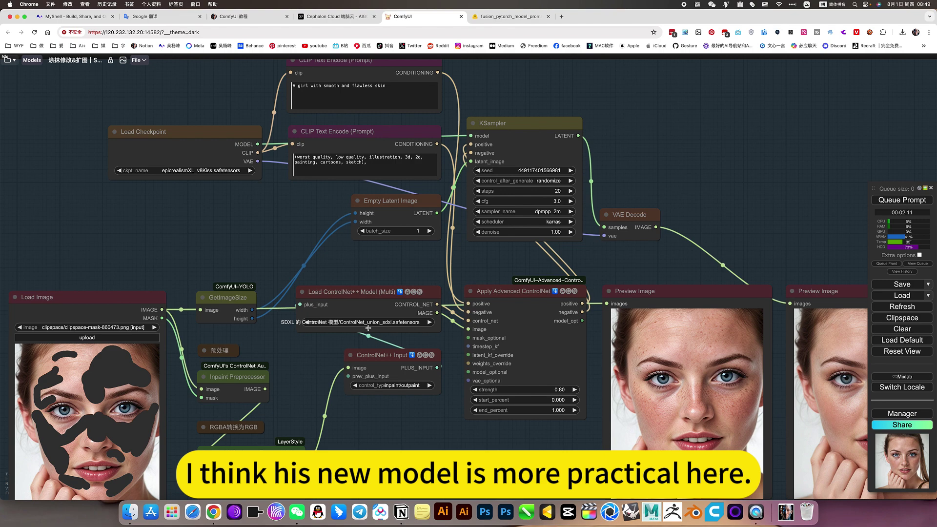
pyautogui.scroll(1, 369, 327)
pyautogui.scroll(2, 405, 401)
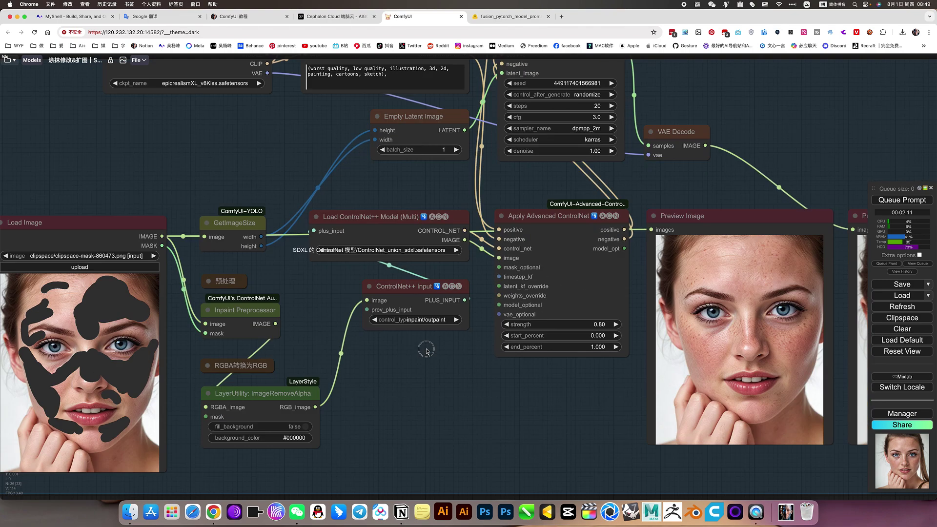
pyautogui.scroll(-5, 418, 368)
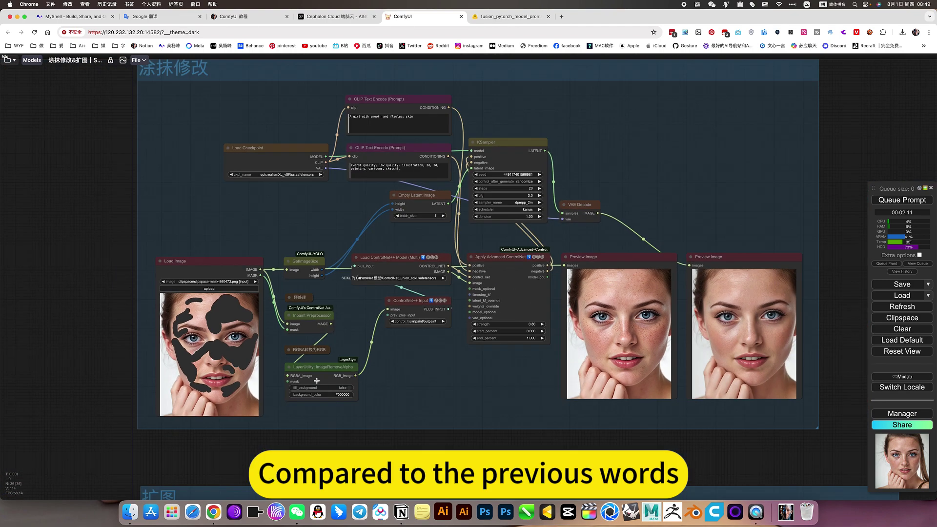
pyautogui.scroll(5, 208, 342)
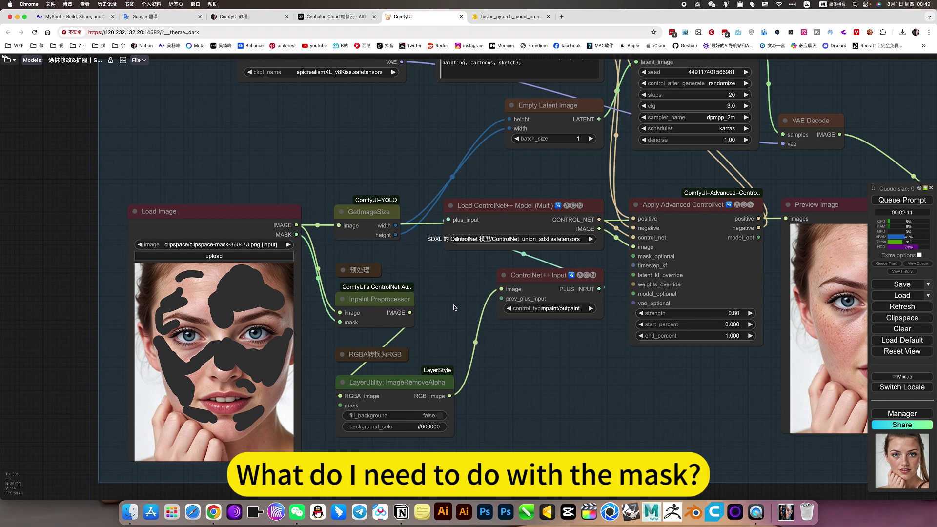
pyautogui.hscroll(3, 480, 388)
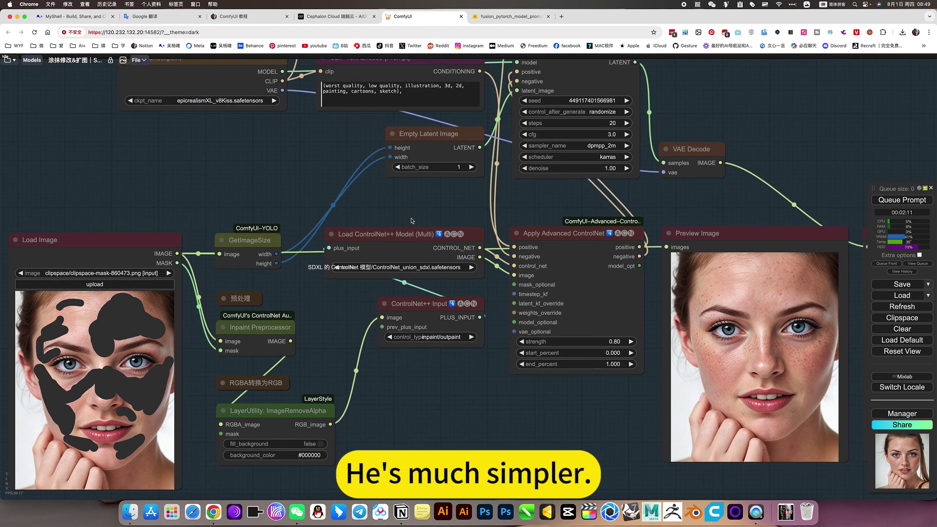
pyautogui.scroll(2, 374, 325)
pyautogui.scroll(2, 381, 337)
pyautogui.scroll(-2, 418, 396)
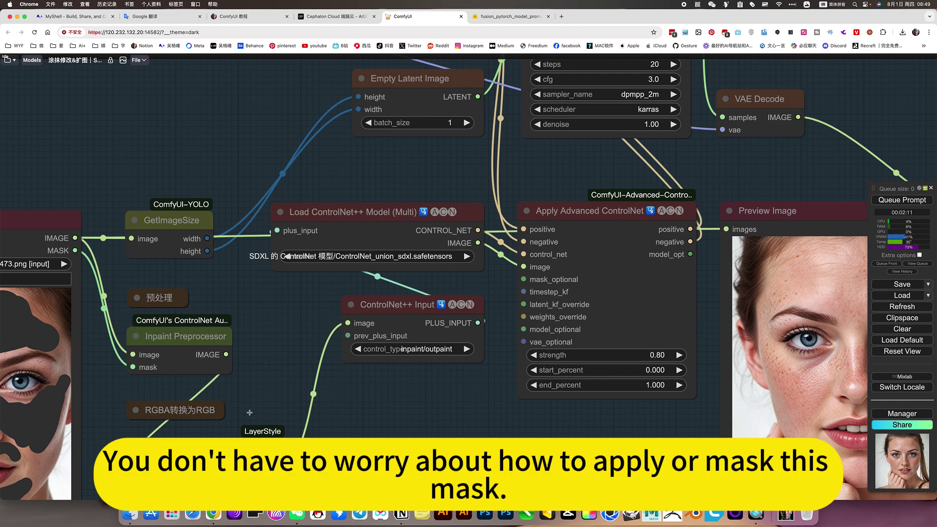
pyautogui.hscroll(-5, 424, 414)
pyautogui.scroll(-2, 425, 413)
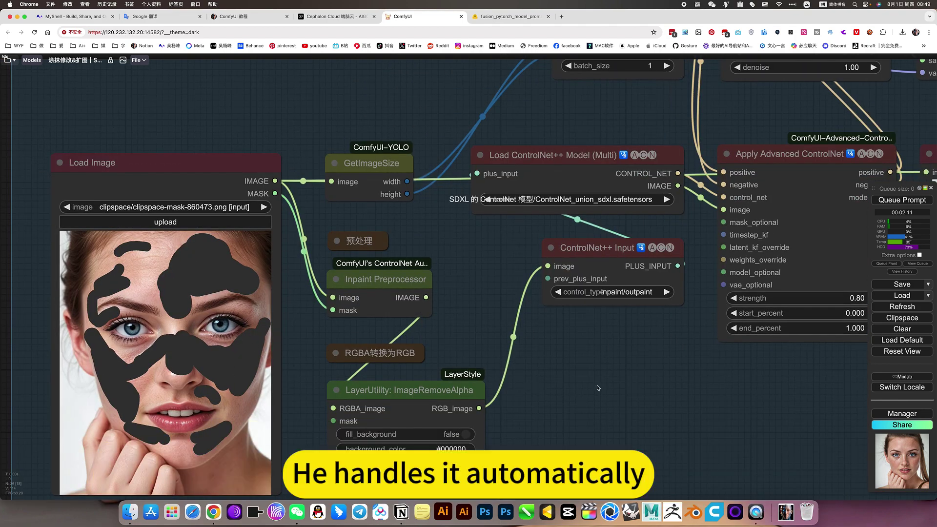
pyautogui.scroll(-2, 516, 395)
pyautogui.scroll(-2, 491, 401)
pyautogui.scroll(-3, 462, 409)
pyautogui.hscroll(1, 462, 410)
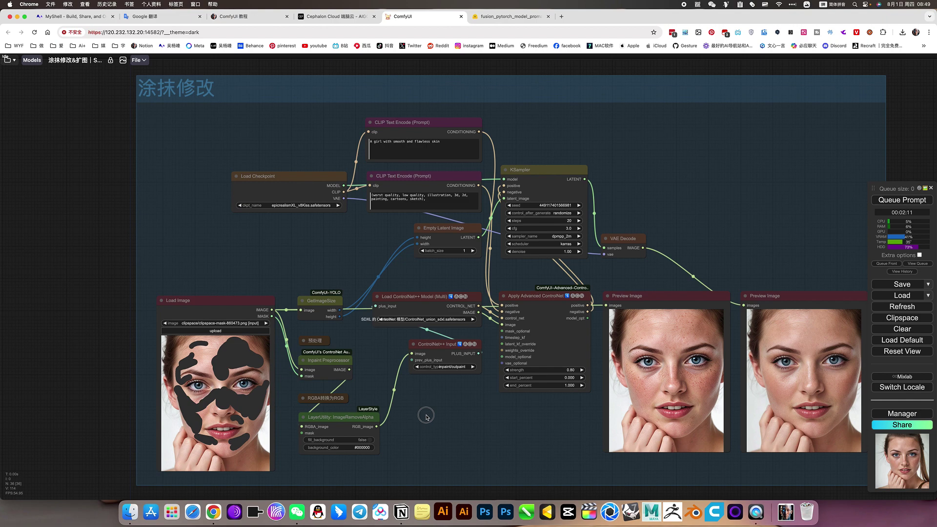
pyautogui.hscroll(3, 425, 412)
pyautogui.hscroll(2, 381, 388)
pyautogui.scroll(-2, 381, 388)
pyautogui.hscroll(2, 352, 363)
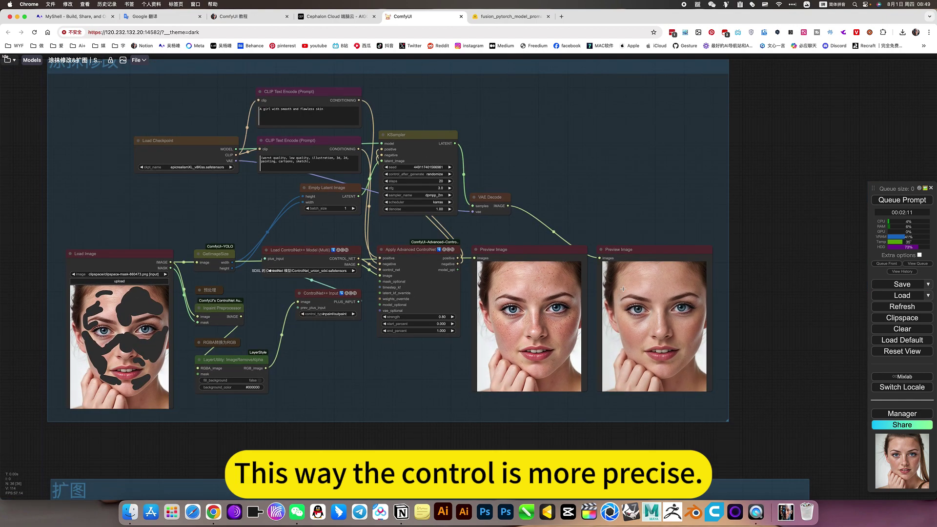
pyautogui.scroll(3, 571, 304)
pyautogui.scroll(4, 623, 289)
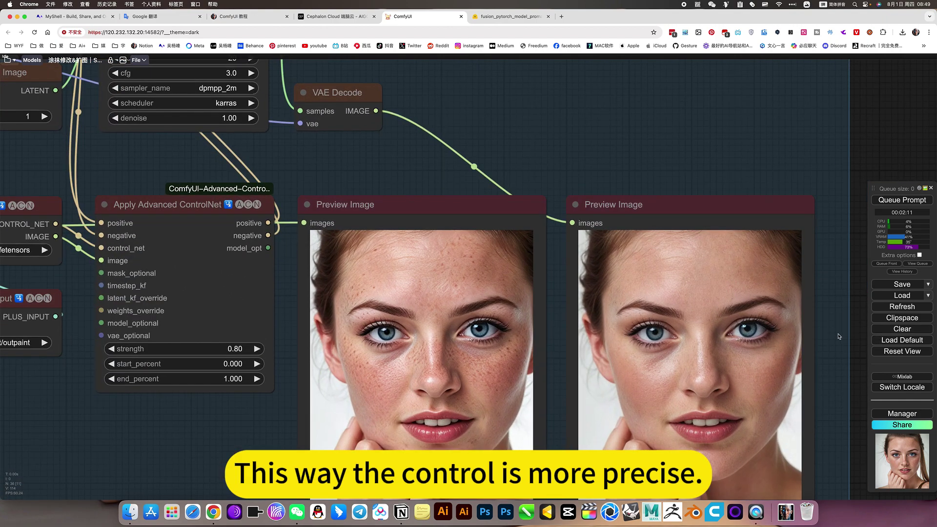
pyautogui.scroll(-1, 389, 313)
pyautogui.hscroll(2, 389, 313)
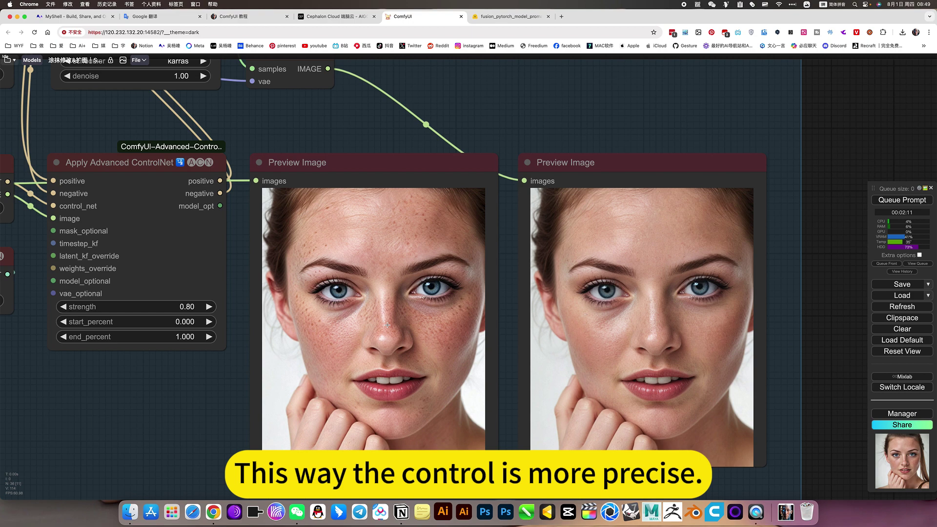
pyautogui.scroll(4, 387, 325)
pyautogui.scroll(2, 378, 319)
pyautogui.scroll(-3, 429, 310)
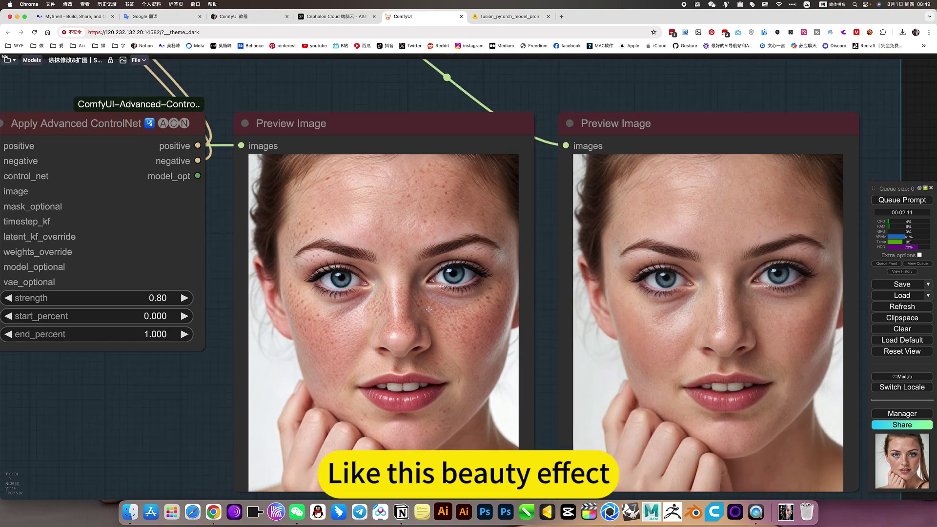
pyautogui.scroll(-3, 429, 310)
pyautogui.scroll(1, 765, 318)
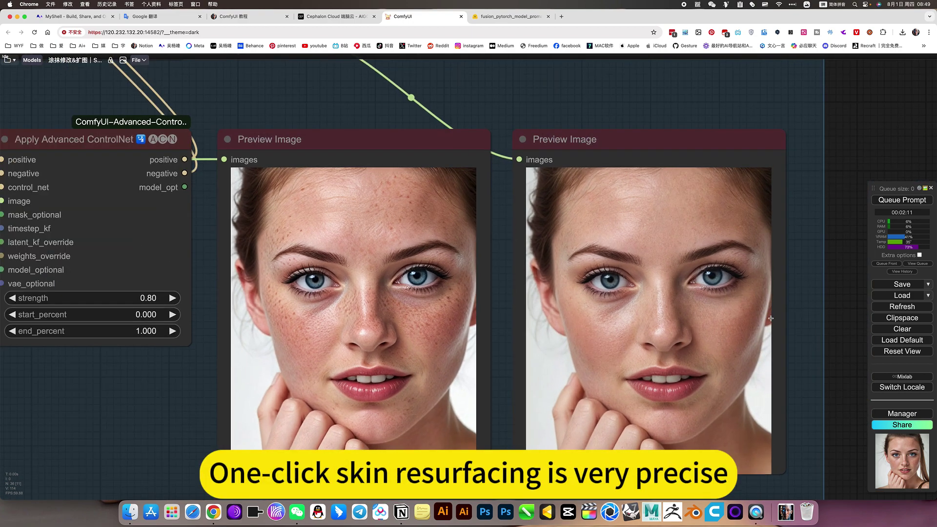
pyautogui.scroll(8, 765, 319)
pyautogui.scroll(2, 765, 318)
pyautogui.scroll(4, 242, 322)
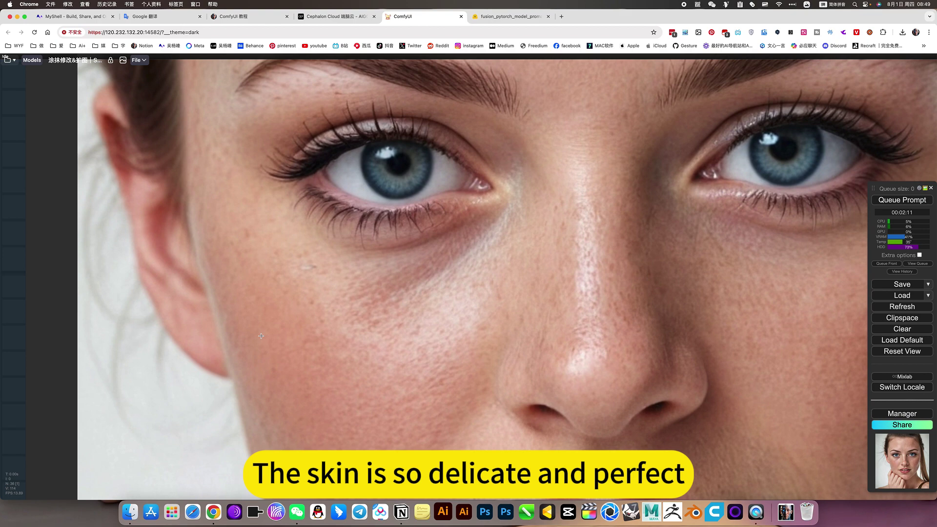
pyautogui.scroll(1, 241, 323)
pyautogui.scroll(3, 621, 270)
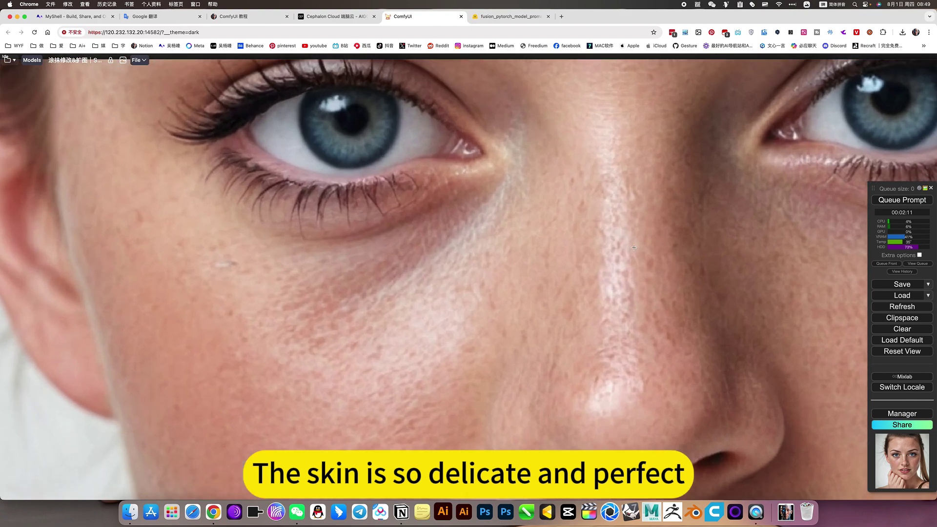
pyautogui.scroll(-2, 650, 267)
pyautogui.scroll(-4, 645, 268)
pyautogui.scroll(-1, 622, 270)
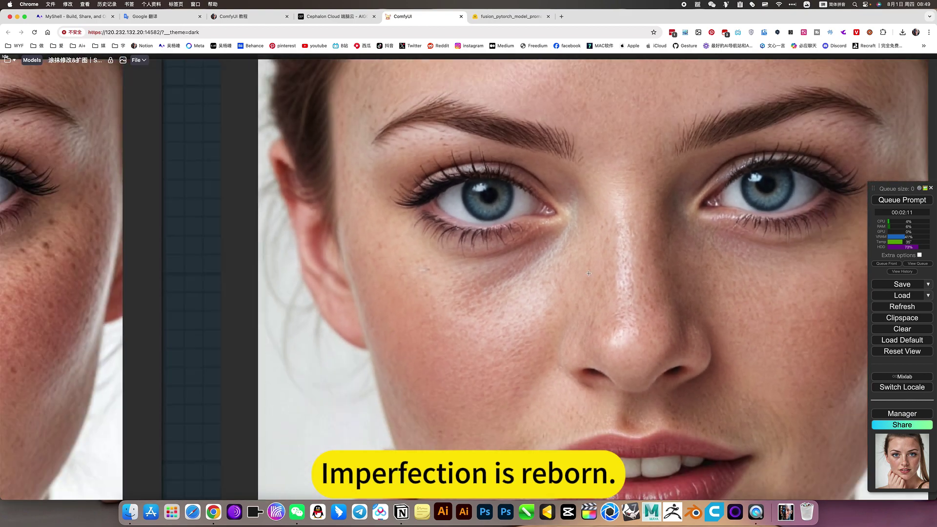
pyautogui.scroll(-5, 588, 274)
pyautogui.scroll(-8, 588, 273)
pyautogui.scroll(-2, 589, 264)
pyautogui.scroll(1, 597, 220)
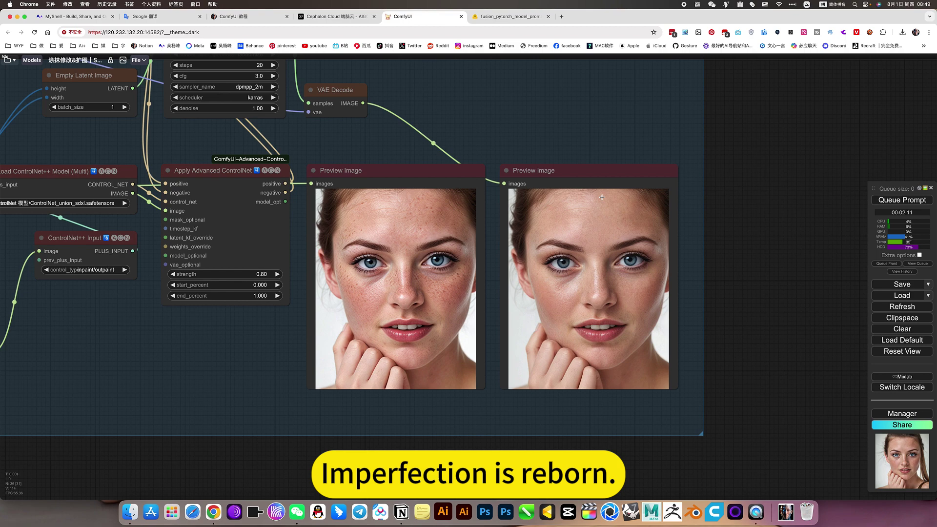
pyautogui.scroll(8, 603, 197)
pyautogui.scroll(3, 602, 198)
pyautogui.scroll(3, 602, 197)
pyautogui.scroll(2, 603, 197)
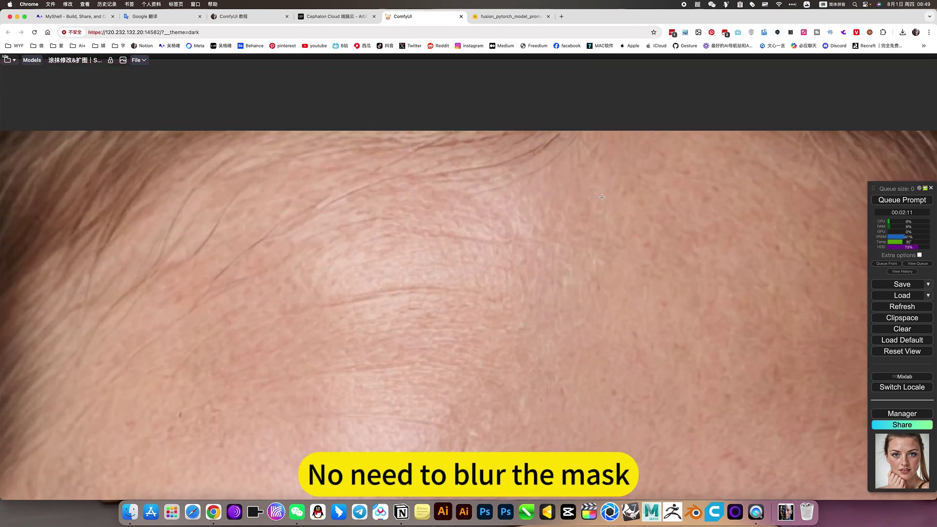
pyautogui.scroll(-2, 602, 197)
pyautogui.scroll(-8, 602, 197)
pyautogui.scroll(-3, 594, 219)
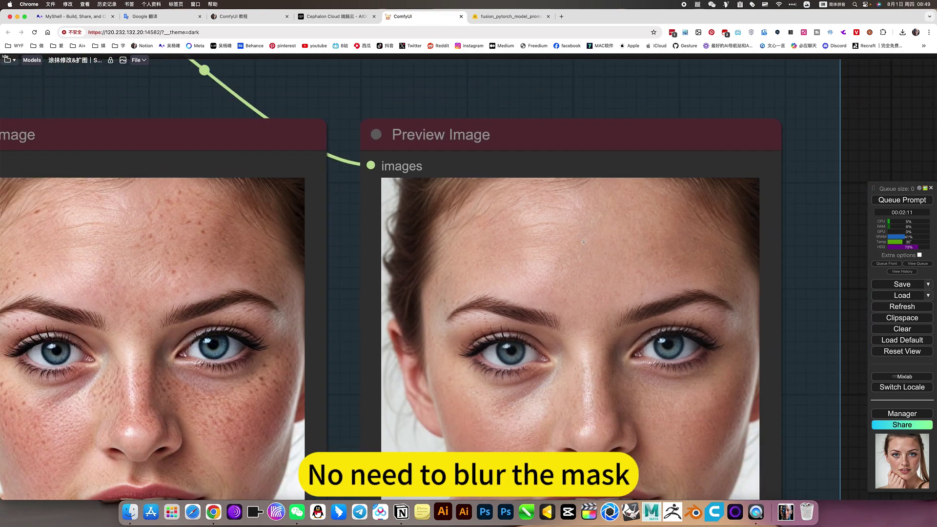
pyautogui.scroll(-1, 583, 242)
pyautogui.scroll(-8, 584, 242)
pyautogui.scroll(-2, 578, 234)
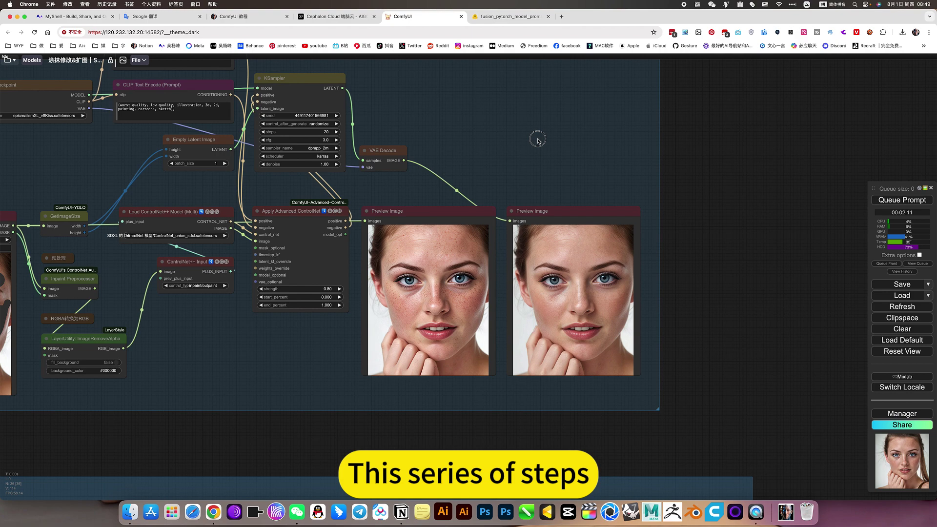
# Step: Pan through the 涂抹修改 and 扩图 groups and glance at the ControlNet Union download page
pyautogui.moveTo(538, 140); pyautogui.dragTo(714, 167)
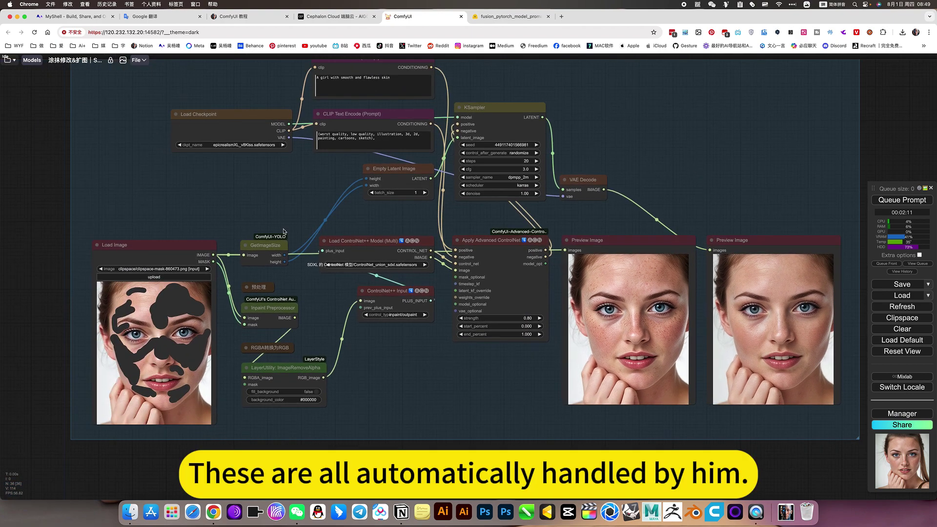
pyautogui.scroll(3, 156, 313)
pyautogui.scroll(4, 278, 313)
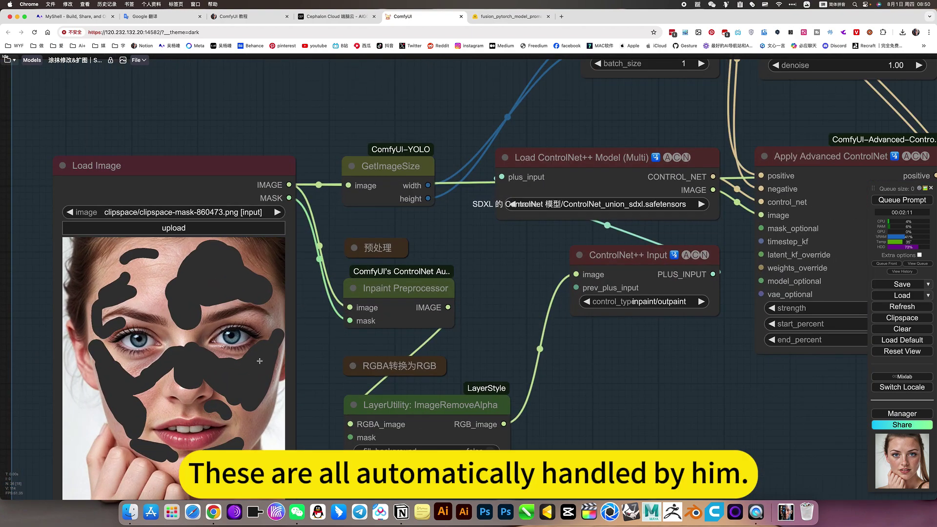
pyautogui.scroll(-5, 669, 356)
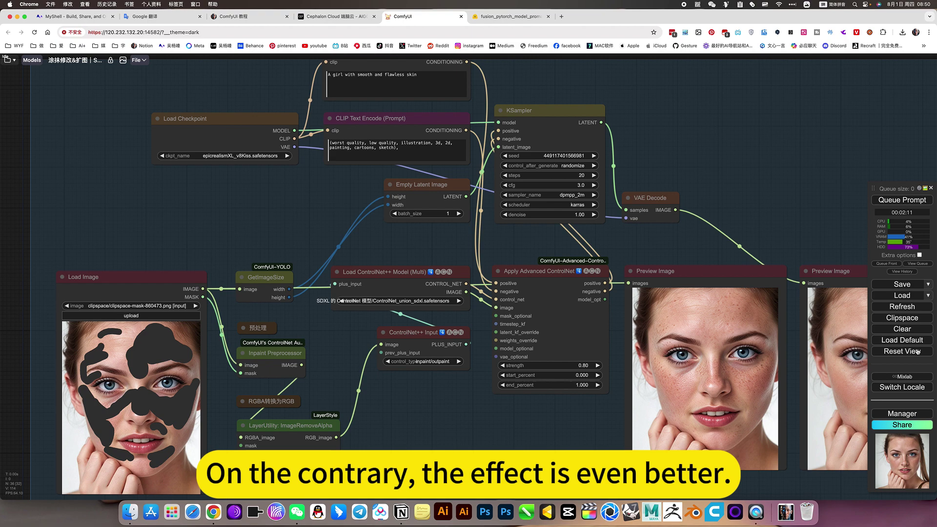
pyautogui.moveTo(789, 232)
pyautogui.mouseDown()
pyautogui.moveTo(688, 242)
pyautogui.moveTo(642, 271)
pyautogui.moveTo(653, 263)
pyautogui.mouseUp()
pyautogui.scroll(-3, 644, 270)
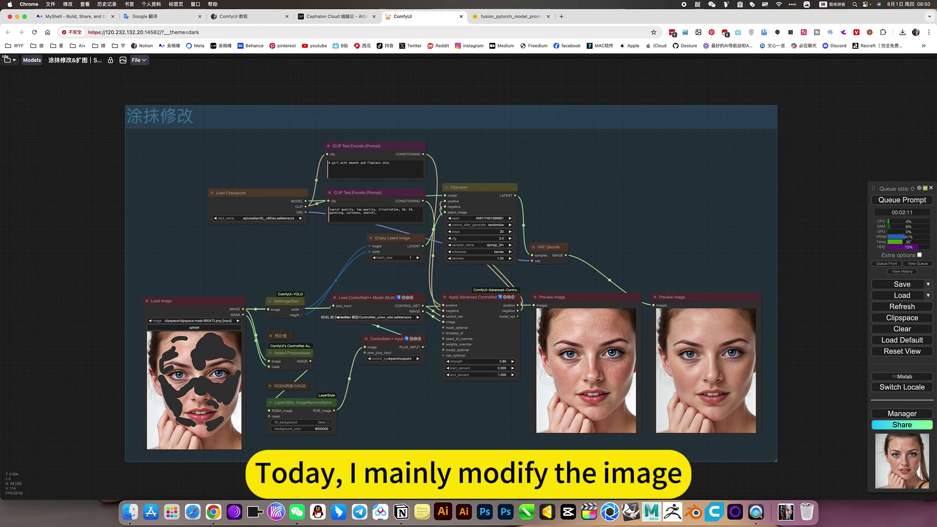
pyautogui.moveTo(489, 393); pyautogui.dragTo(542, 147)
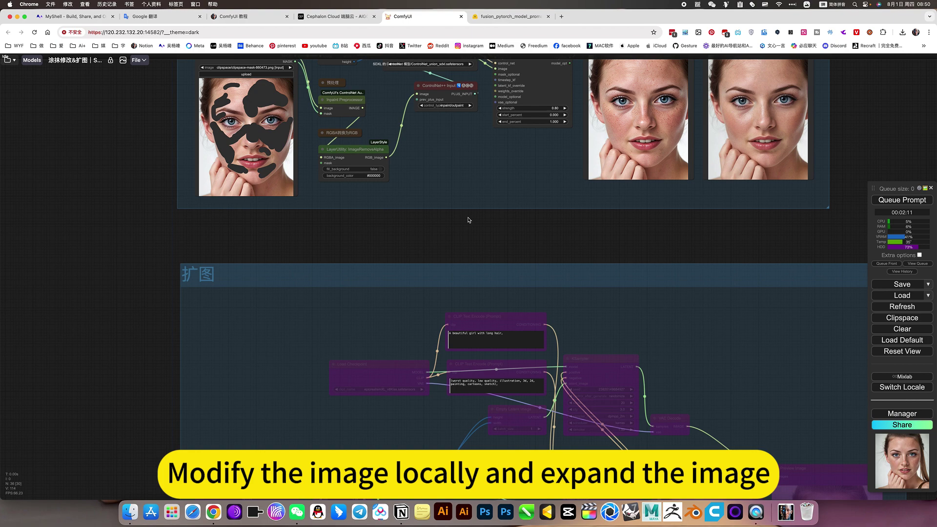
pyautogui.moveTo(419, 450); pyautogui.dragTo(310, 269)
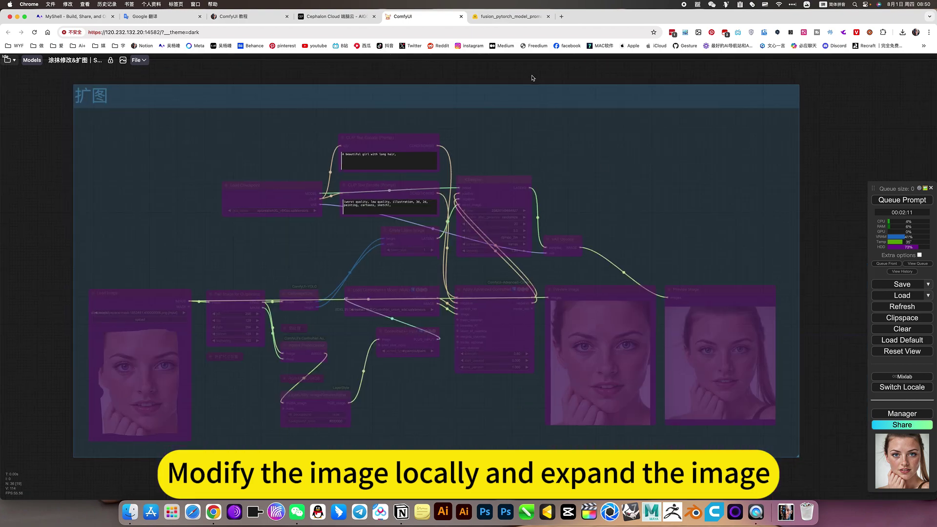
pyautogui.scroll(3, 394, 192)
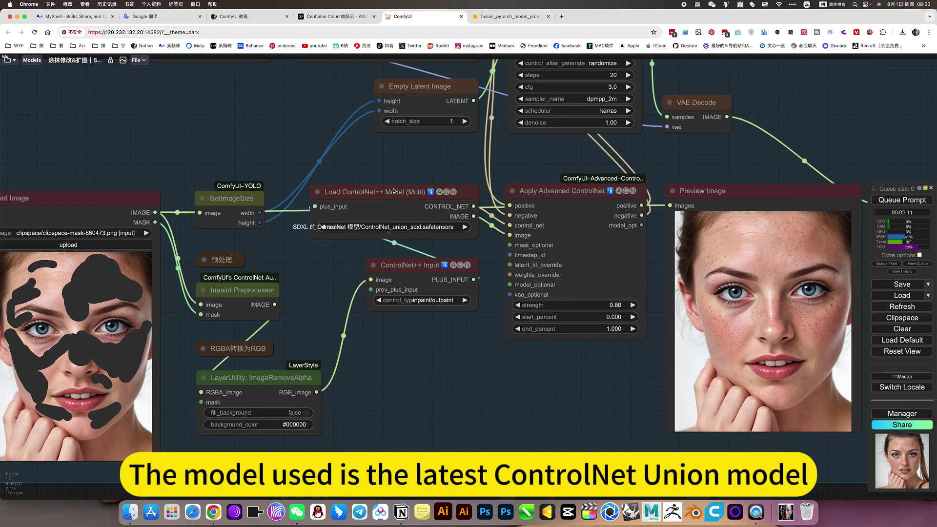
pyautogui.scroll(2, 394, 190)
pyautogui.scroll(2, 410, 220)
pyautogui.scroll(3, 440, 234)
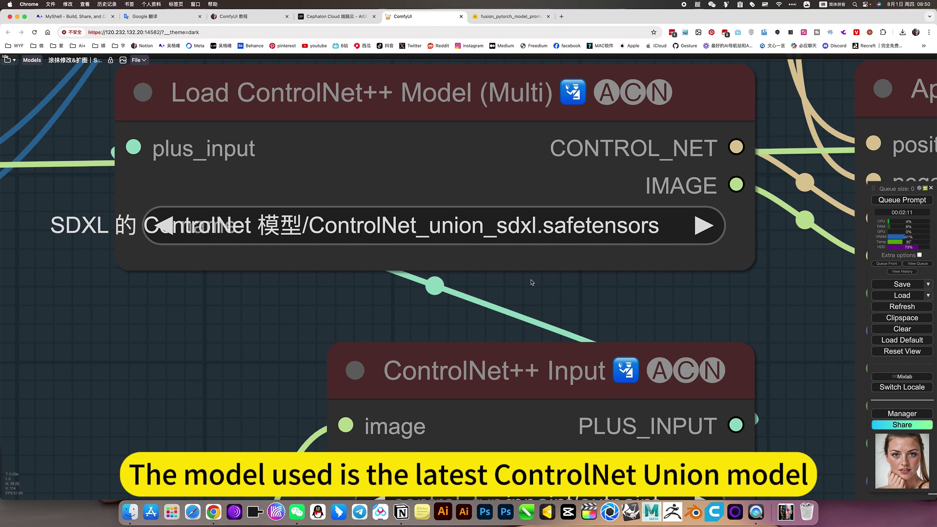
pyautogui.scroll(-1, 493, 264)
pyautogui.click(510, 17)
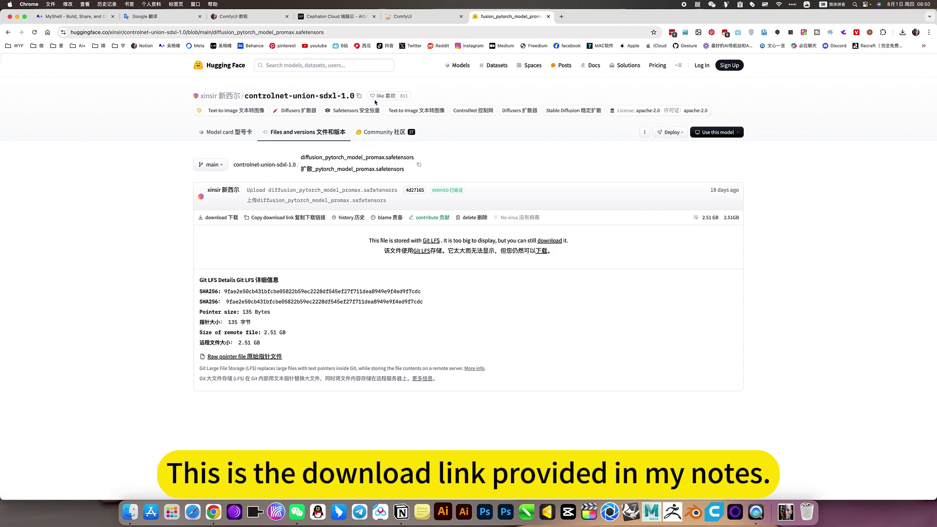
pyautogui.click(408, 16)
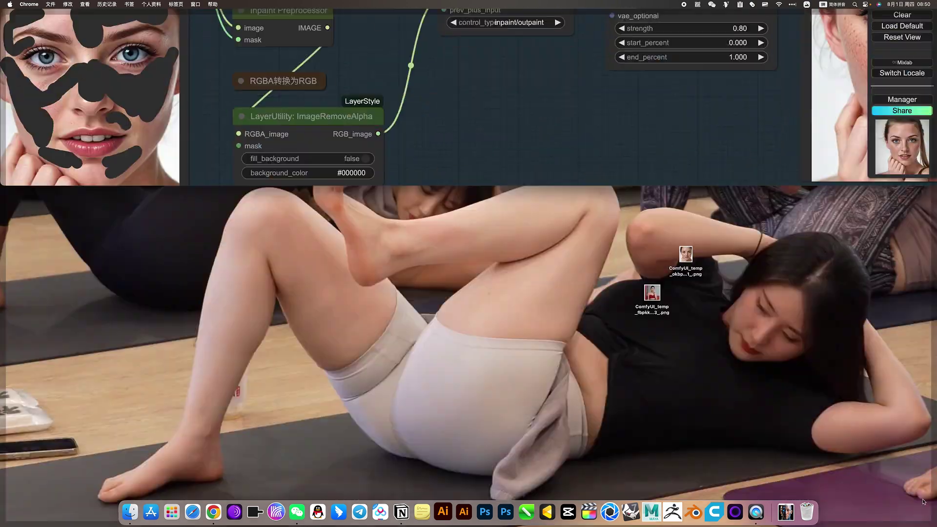
# Step: Quick Look the first generated portrait (ComfyUI_temp_okbp) on the desktop, then close it
pyautogui.click(924, 502)
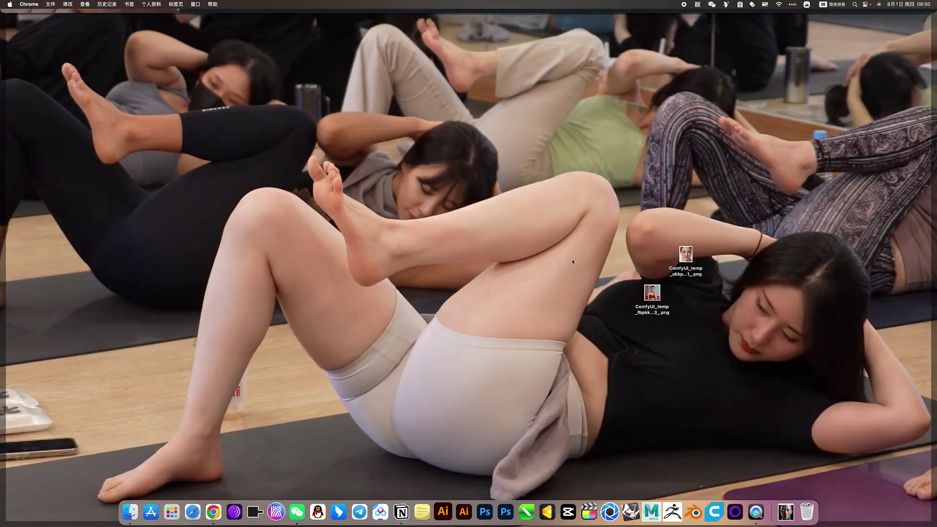
pyautogui.click(686, 256)
pyautogui.press('space')
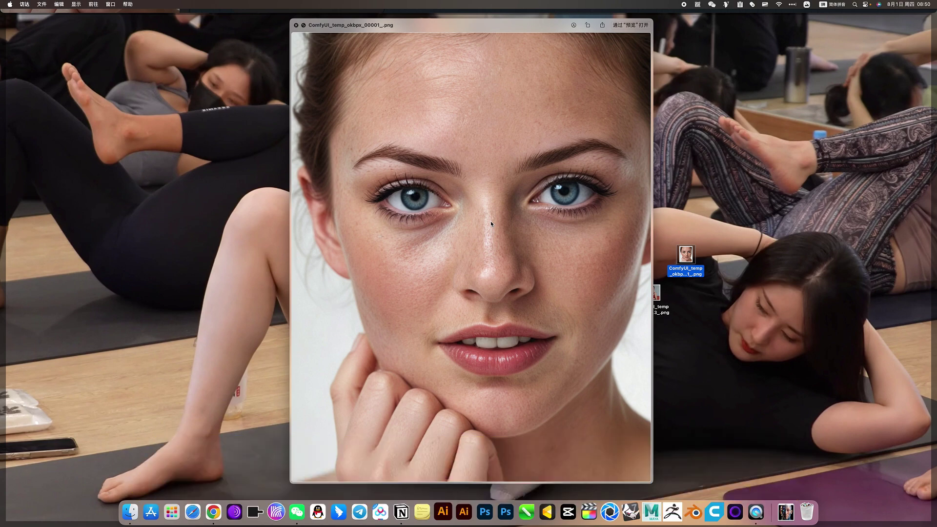
pyautogui.press('space')
# Step: Quick Look the generated red-top image, then the original black-top photo from 教程素材
pyautogui.click(652, 295)
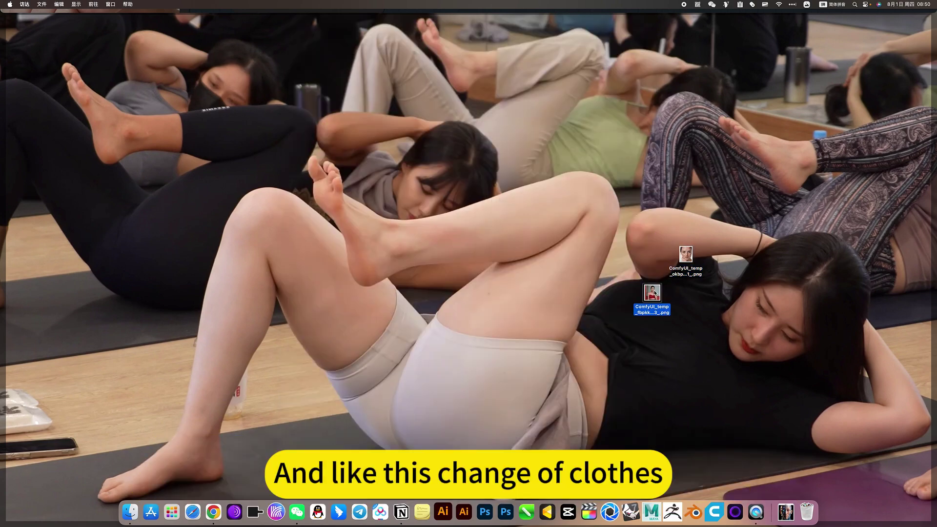
pyautogui.press('space')
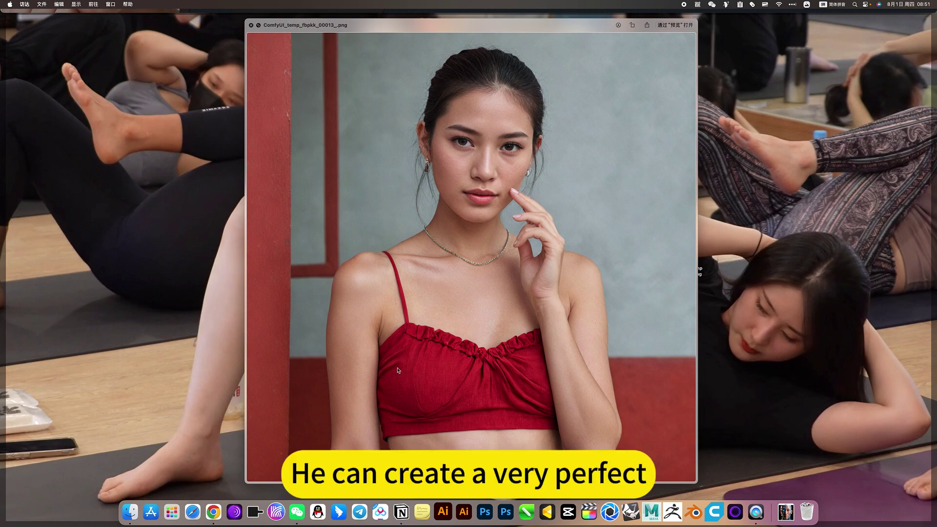
pyautogui.click(786, 512)
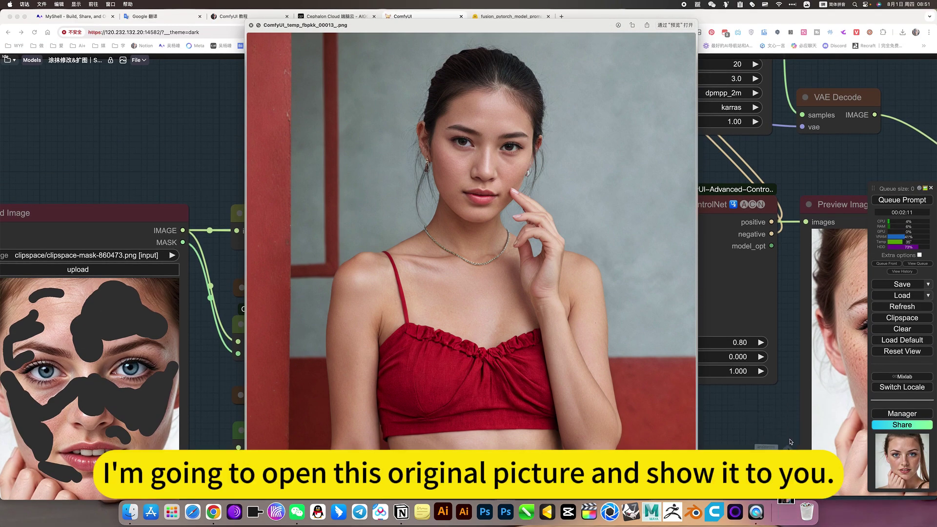
pyautogui.click(790, 439)
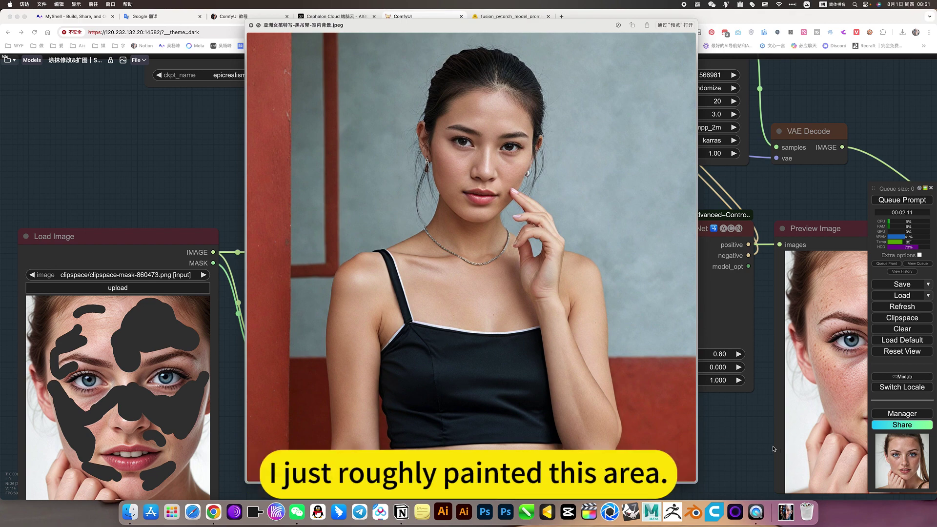
# Step: Close the original photo and reopen the generated red-top image (fbpkk) in Quick Look
pyautogui.press('space')
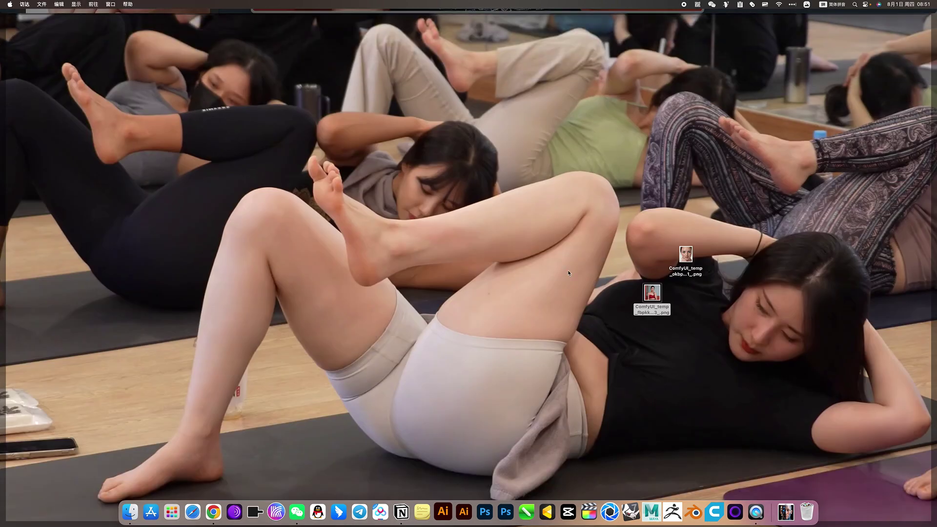
pyautogui.click(653, 294)
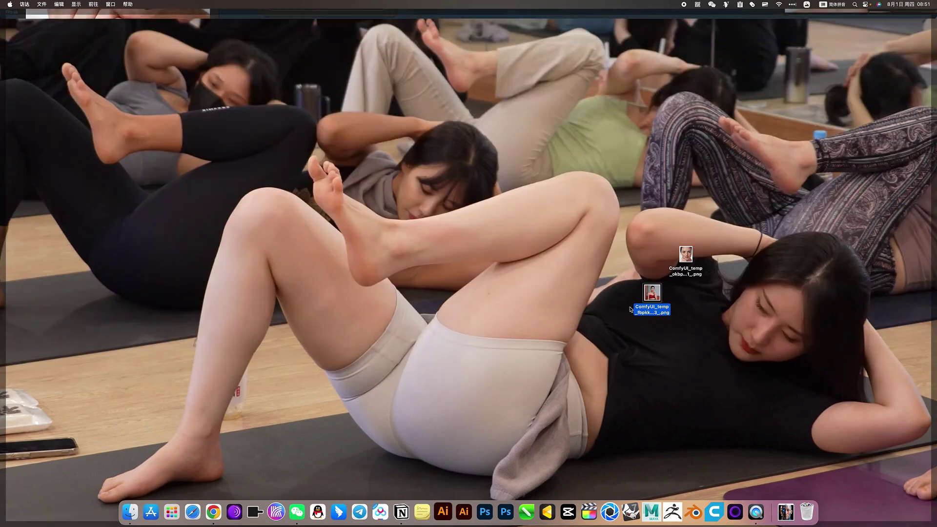
pyautogui.press('space')
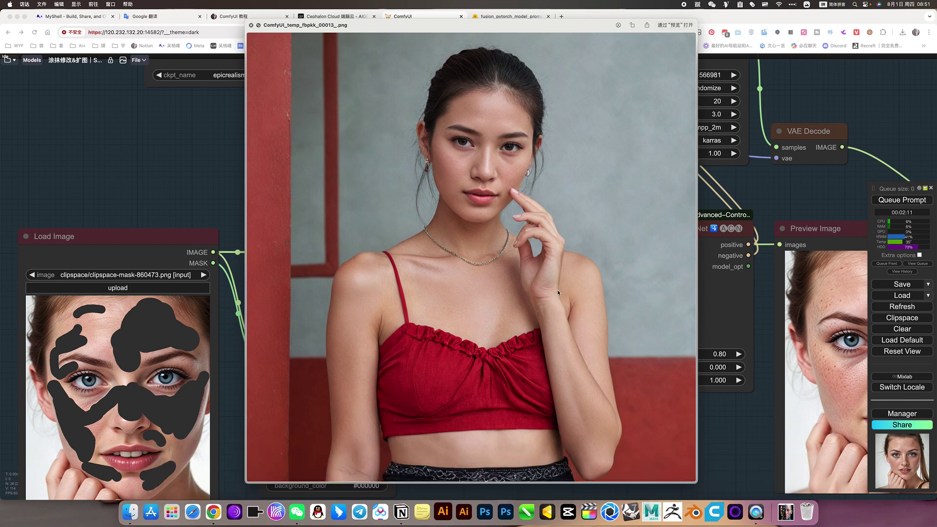
# Step: Close Quick Look, return to ComfyUI and select the ControlNet++ Input node
pyautogui.press('space')
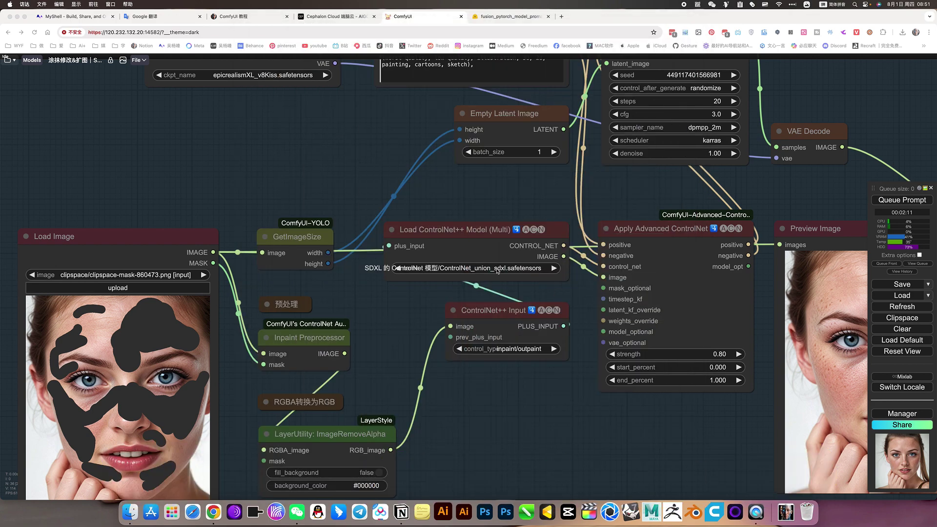
pyautogui.click(481, 429)
pyautogui.scroll(-3, 476, 430)
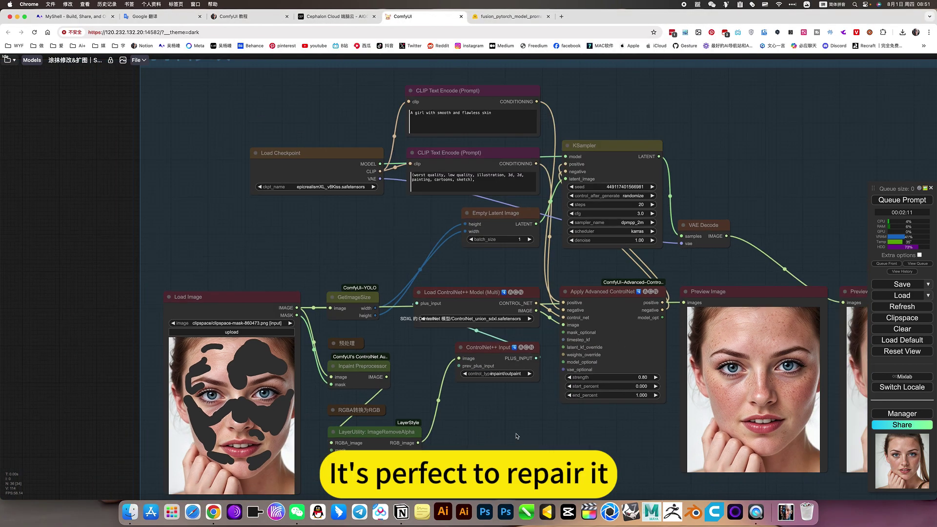
pyautogui.scroll(5, 530, 309)
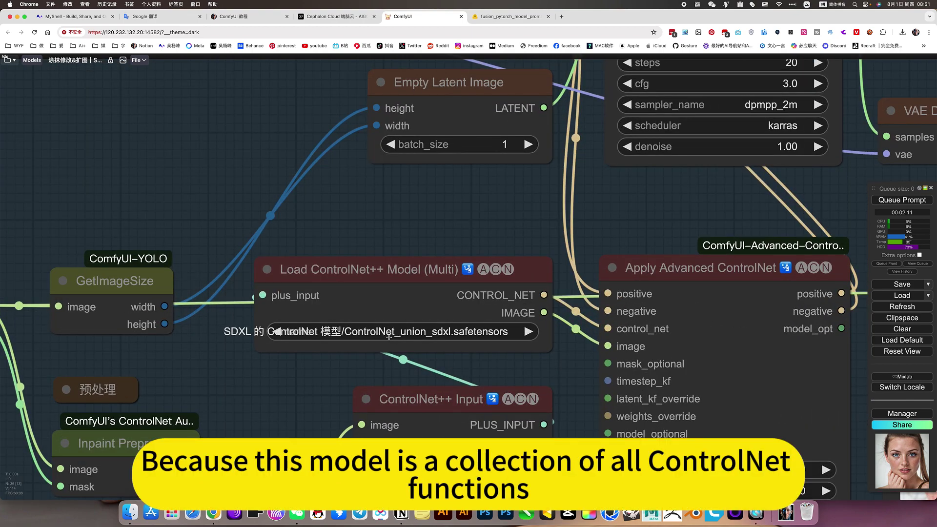
pyautogui.moveTo(312, 394); pyautogui.dragTo(339, 337)
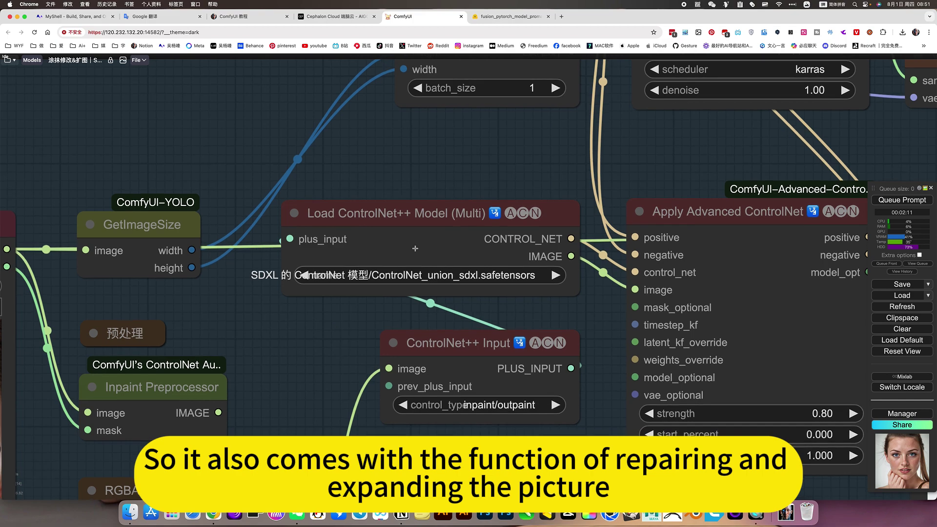
pyautogui.click(452, 351)
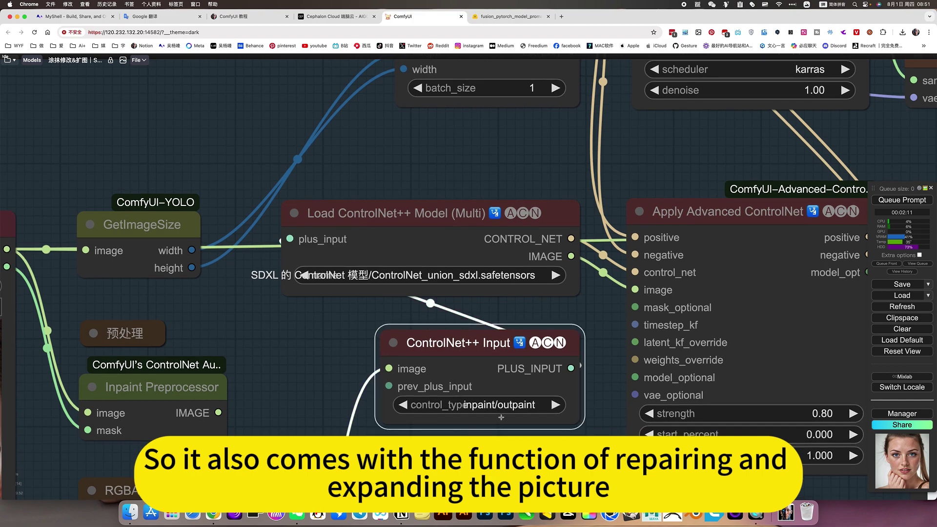
pyautogui.scroll(-3, 495, 428)
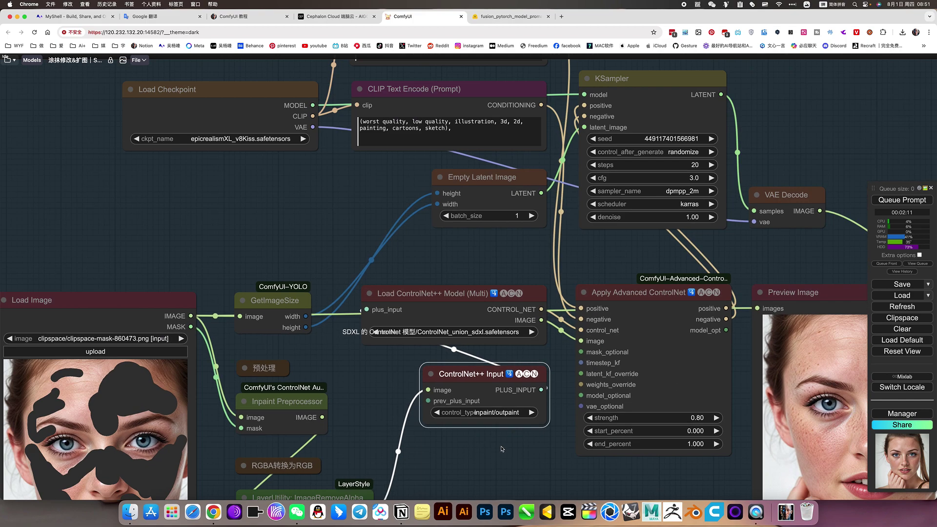
pyautogui.scroll(2, 476, 372)
pyautogui.scroll(2, 476, 372)
pyautogui.scroll(1, 476, 372)
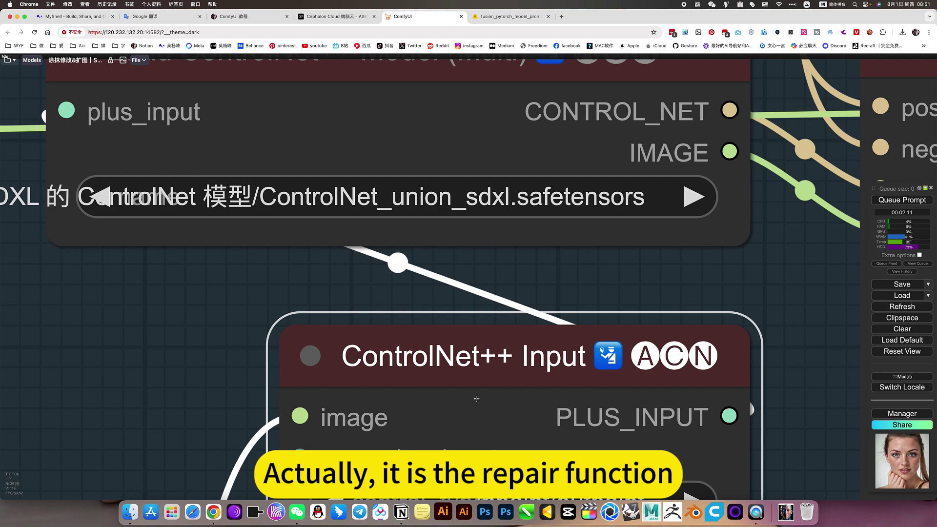
pyautogui.scroll(-1, 476, 372)
pyautogui.scroll(-2, 510, 446)
pyautogui.scroll(-4, 510, 446)
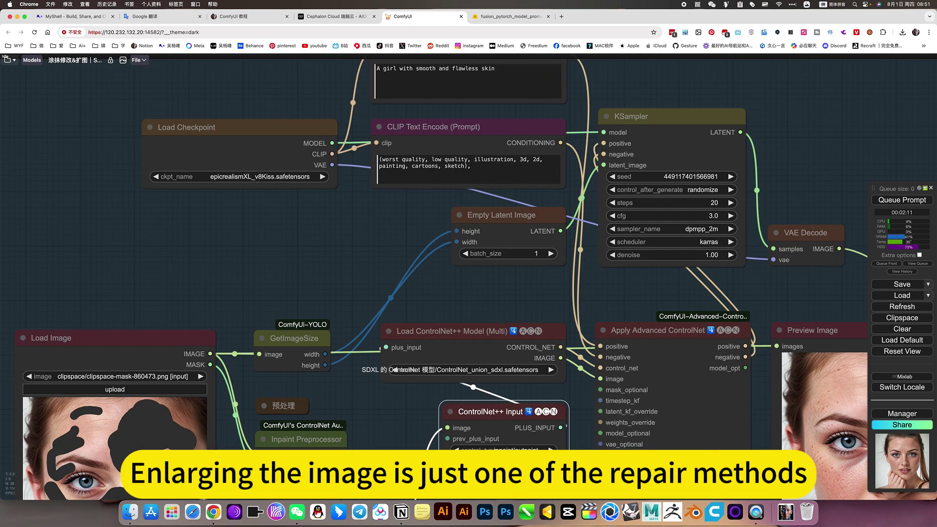
pyautogui.scroll(-3, 539, 369)
pyautogui.scroll(-2, 540, 369)
pyautogui.hscroll(-6, 507, 386)
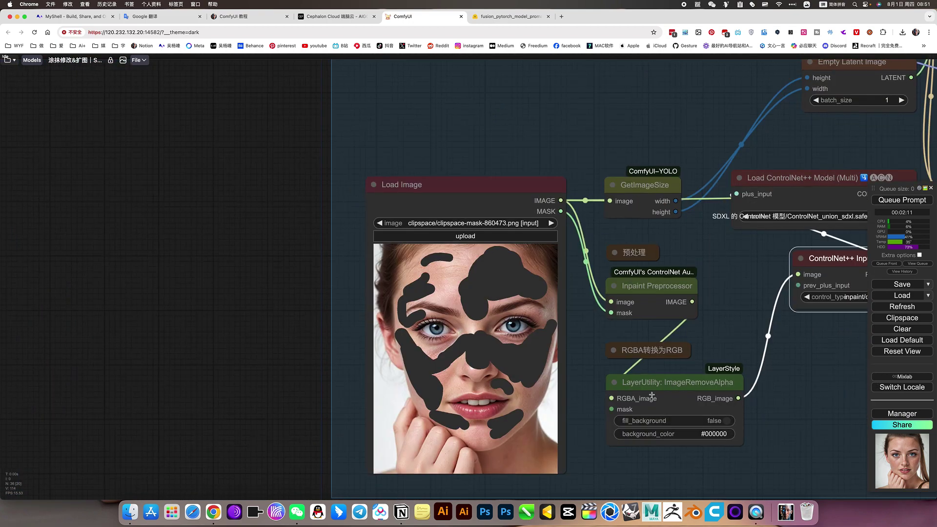
pyautogui.click(651, 395)
pyautogui.hscroll(5, 581, 228)
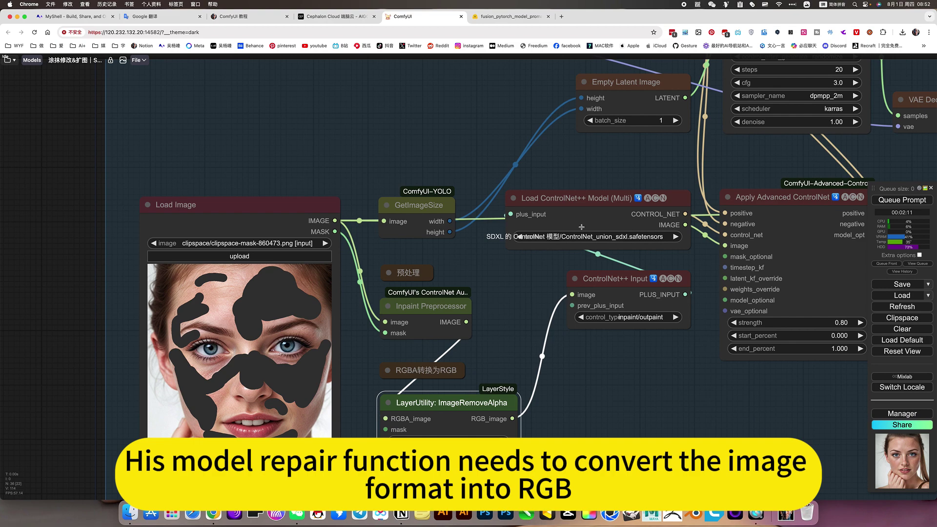
pyautogui.scroll(5, 474, 435)
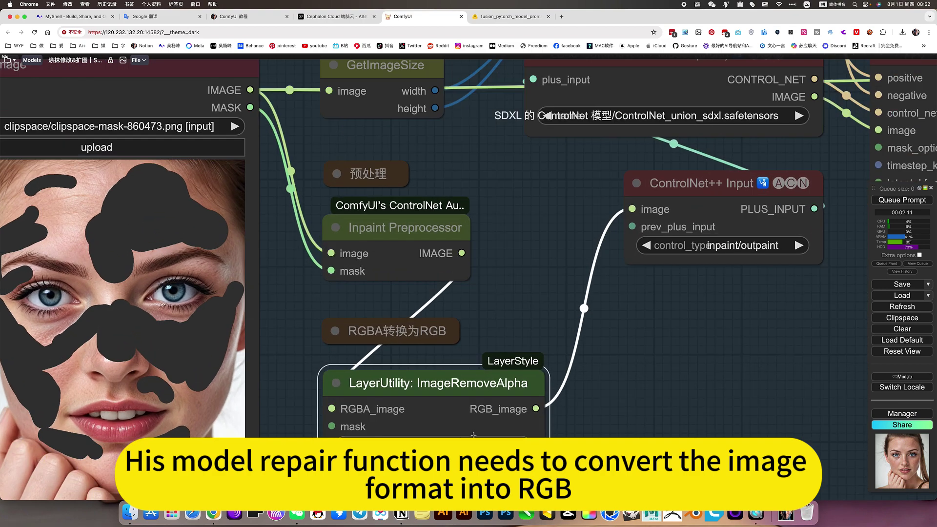
pyautogui.scroll(2, 349, 413)
pyautogui.scroll(2, 350, 413)
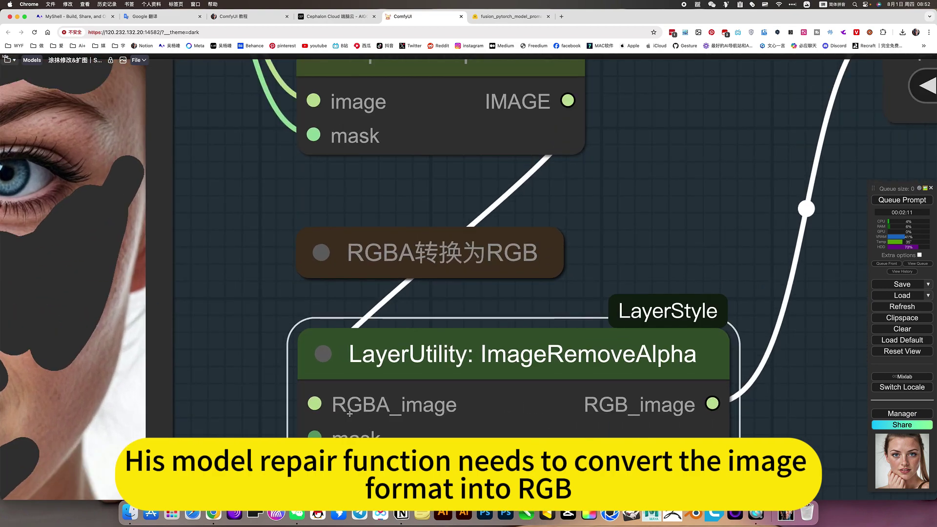
pyautogui.scroll(1, 350, 413)
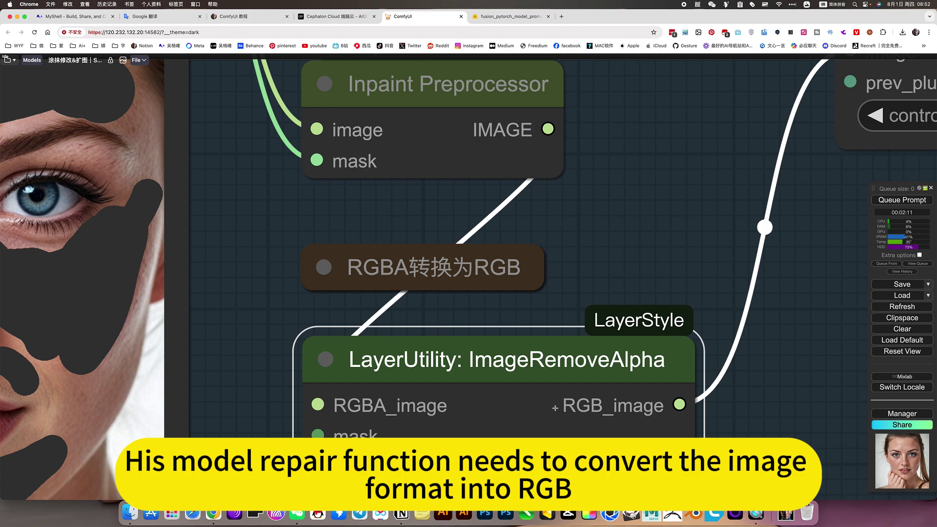
pyautogui.scroll(-5, 720, 414)
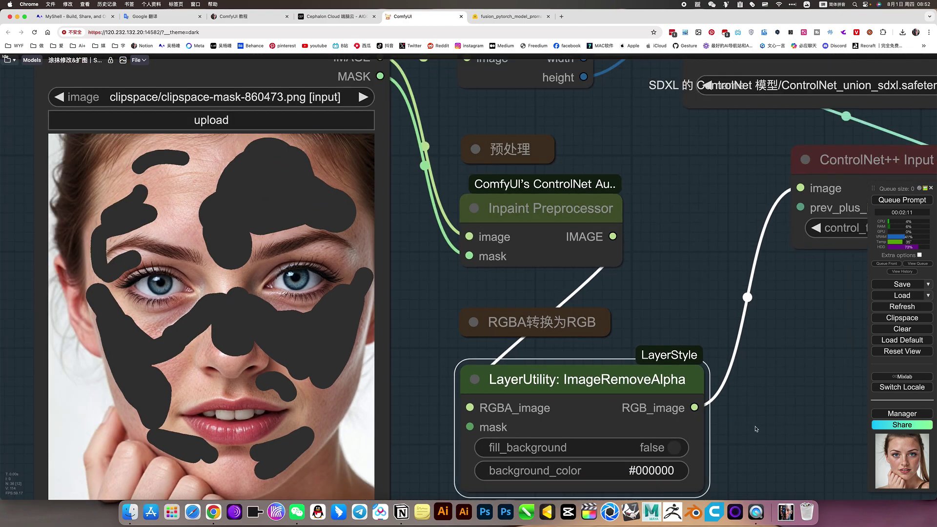
pyautogui.scroll(1, 556, 422)
pyautogui.scroll(1, 495, 422)
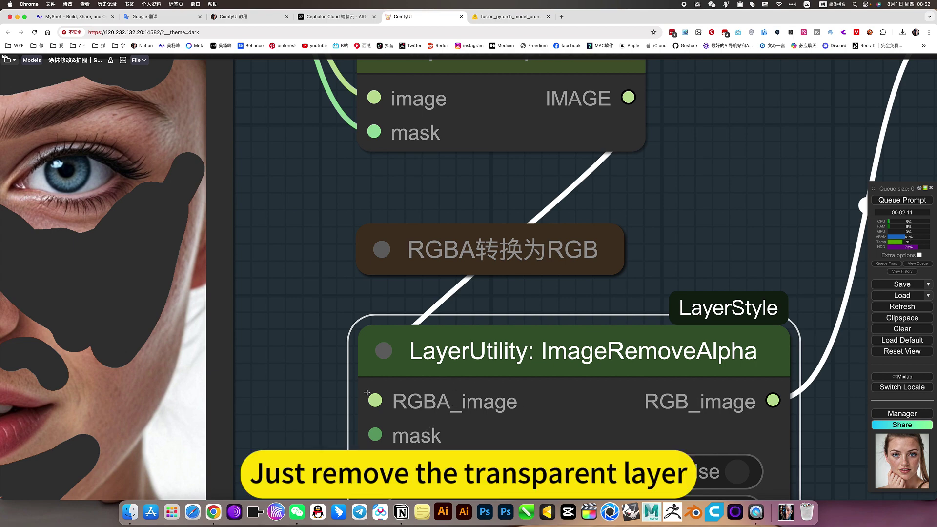
pyautogui.scroll(-5, 805, 436)
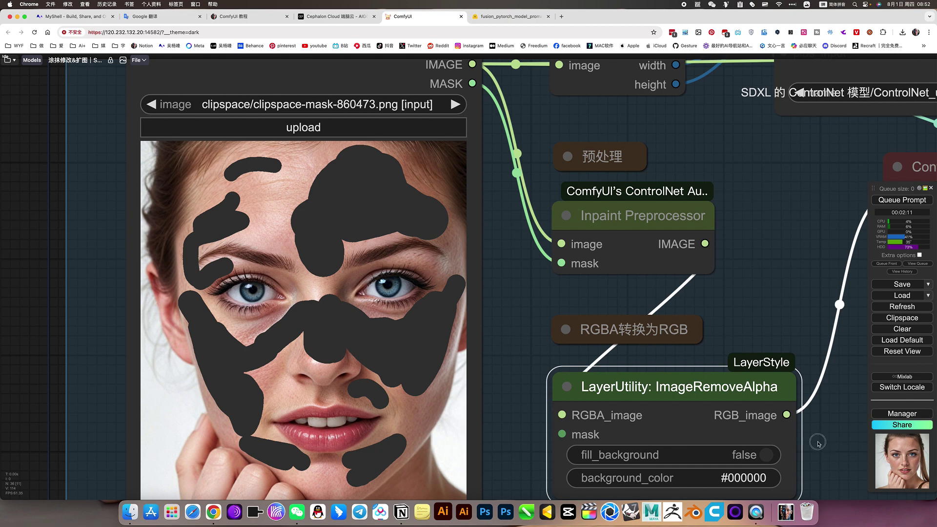
pyautogui.moveTo(819, 442); pyautogui.dragTo(491, 442)
pyautogui.scroll(-4, 508, 424)
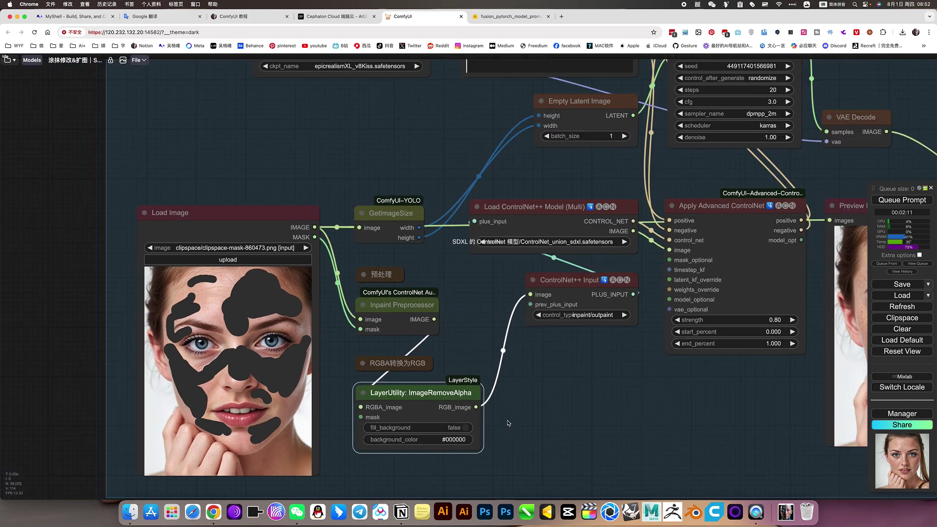
pyautogui.scroll(-1, 556, 391)
pyautogui.moveTo(560, 393); pyautogui.dragTo(532, 421)
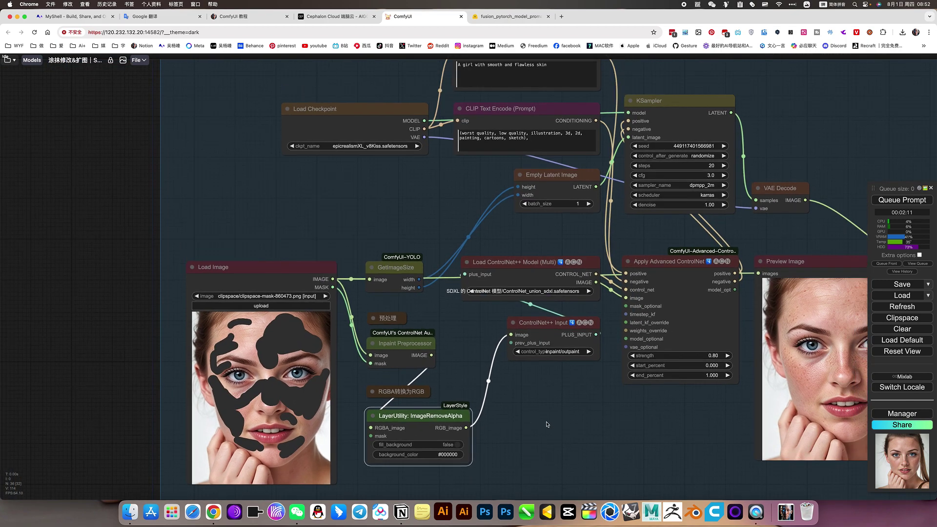
pyautogui.scroll(-5, 547, 424)
pyautogui.scroll(2, 458, 360)
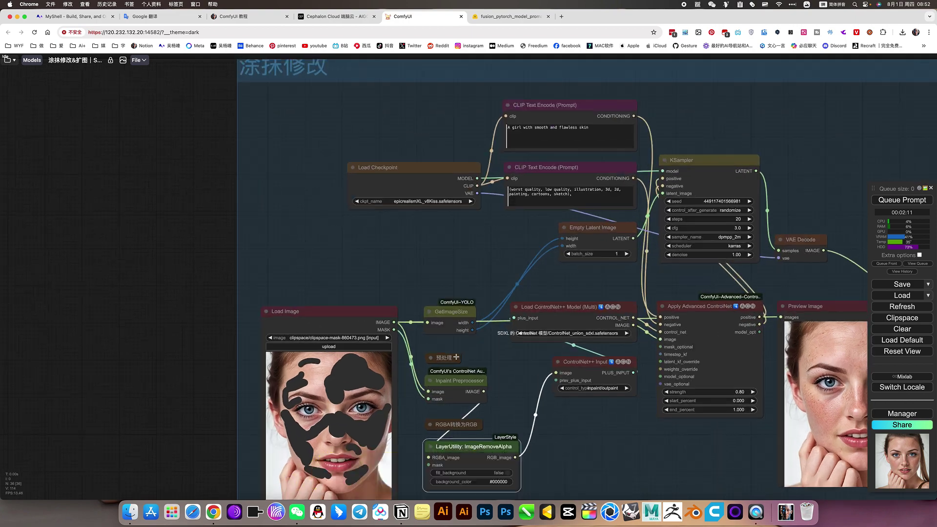
pyautogui.scroll(3, 458, 360)
pyautogui.click(446, 288)
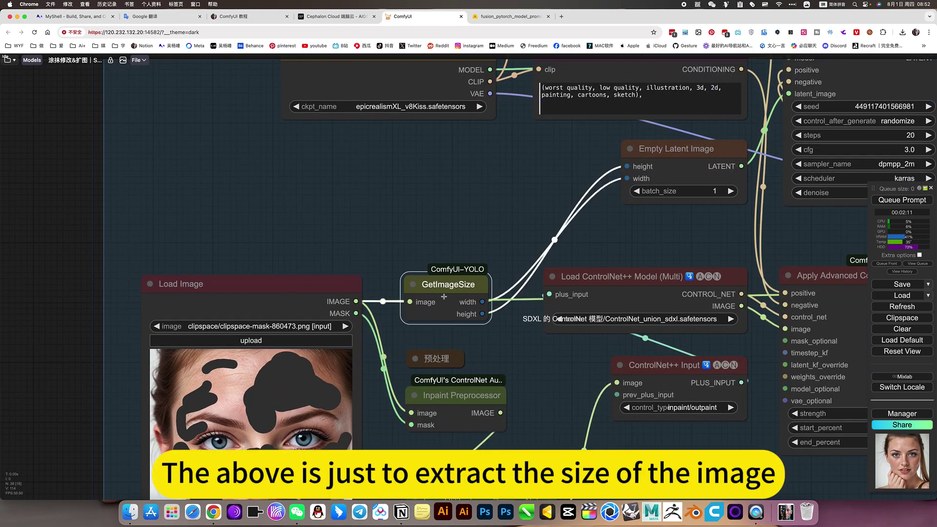
pyautogui.scroll(3, 518, 228)
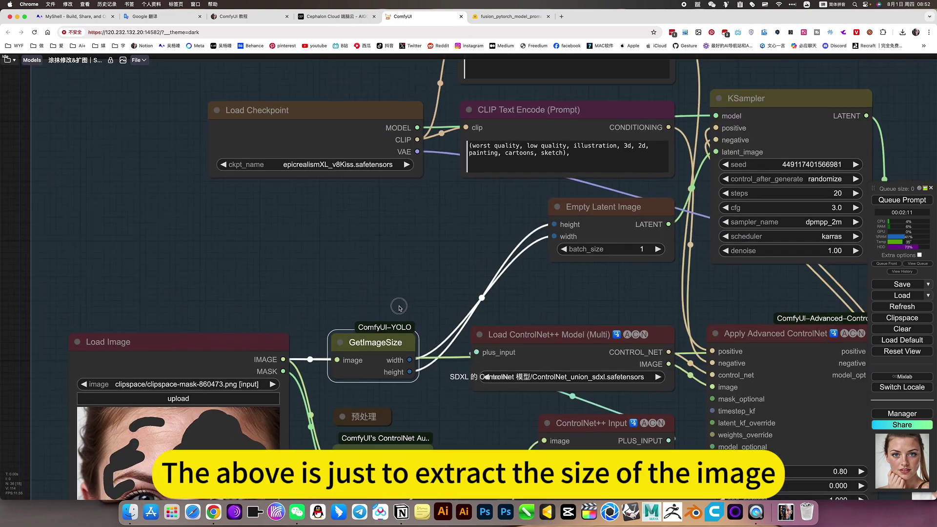
pyautogui.hscroll(3, 518, 227)
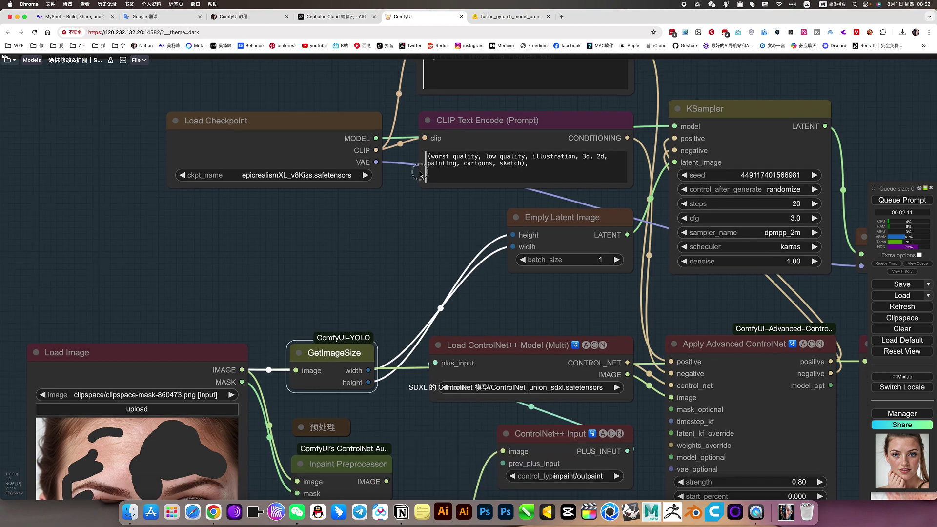
pyautogui.scroll(-3, 393, 292)
pyautogui.scroll(3, 428, 348)
pyautogui.click(428, 348)
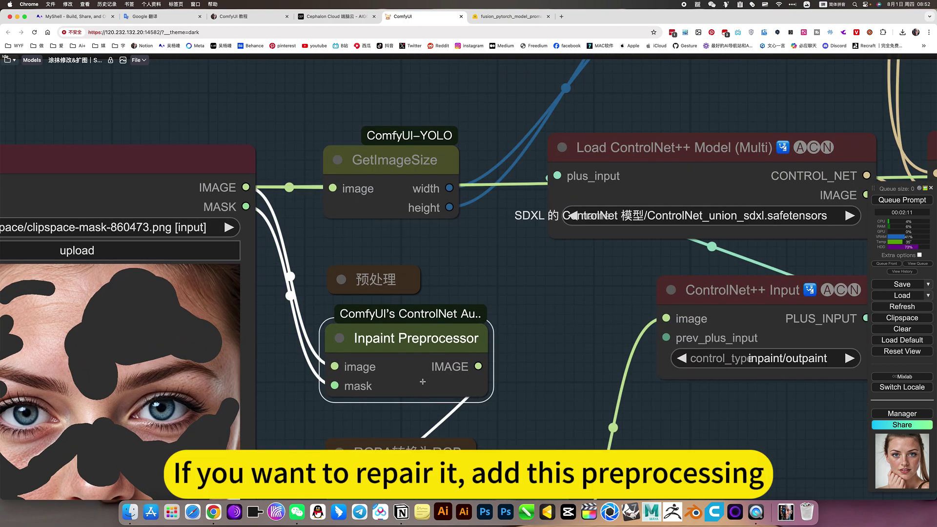
pyautogui.scroll(-3, 523, 390)
pyautogui.scroll(-2, 549, 331)
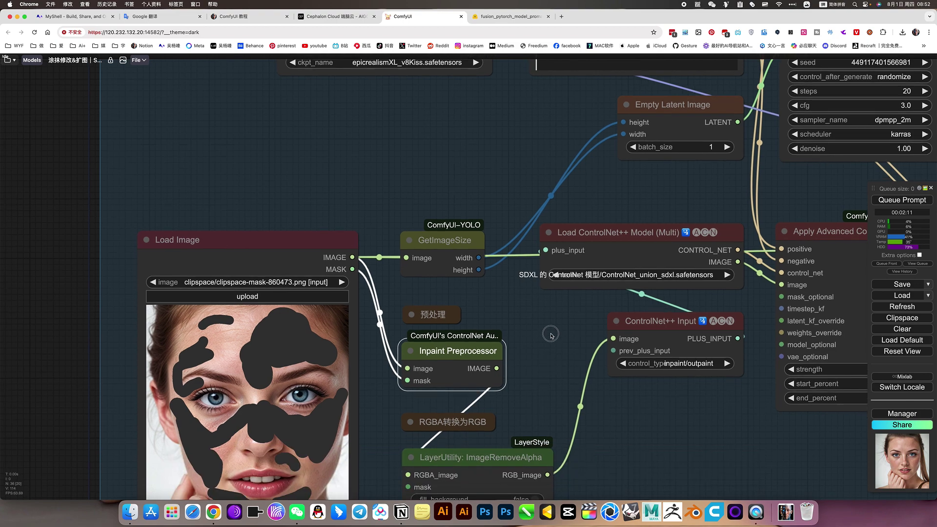
pyautogui.scroll(1, 556, 331)
pyautogui.scroll(5, 551, 339)
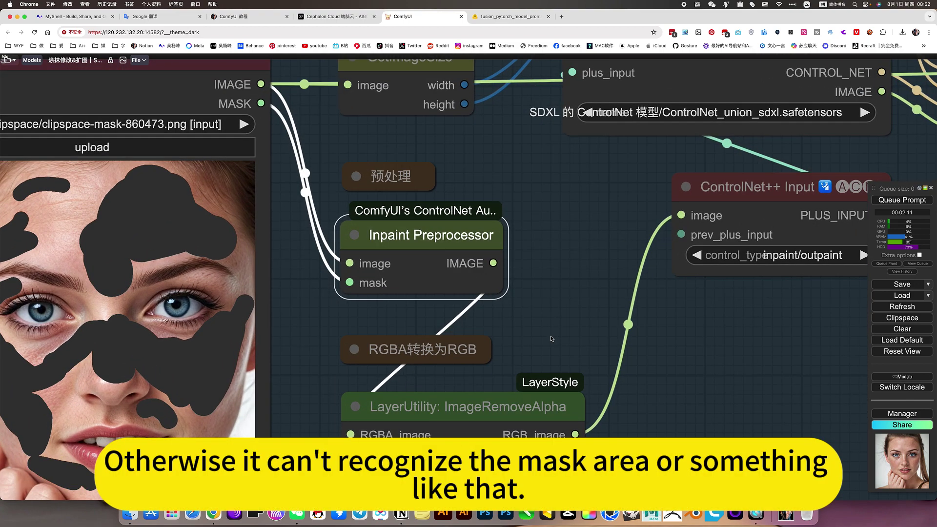
pyautogui.hscroll(-3, 537, 337)
pyautogui.scroll(-1, 536, 337)
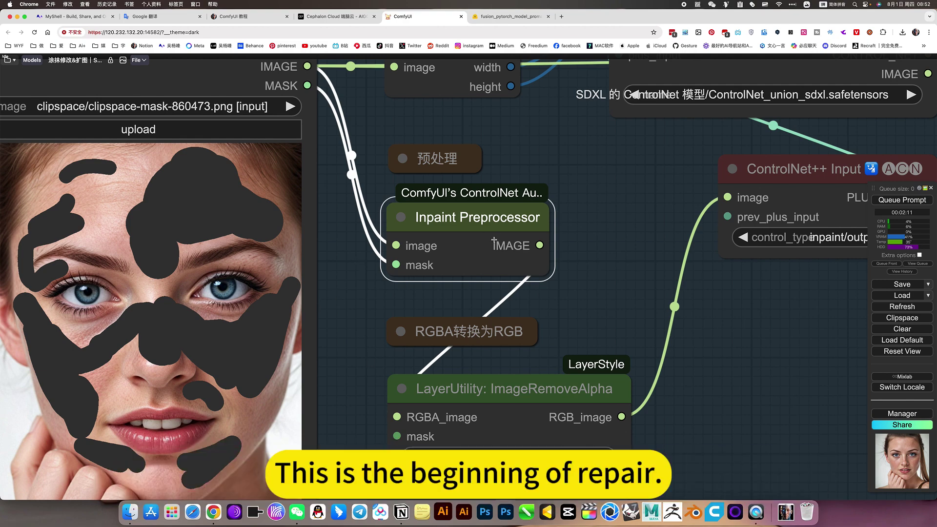
pyautogui.scroll(-4, 608, 295)
pyautogui.scroll(2, 228, 162)
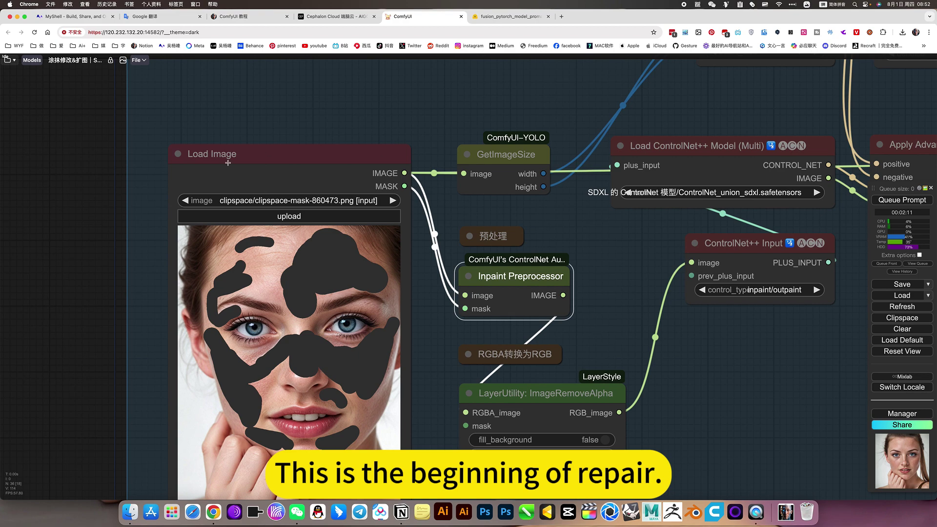
pyautogui.scroll(1, 477, 256)
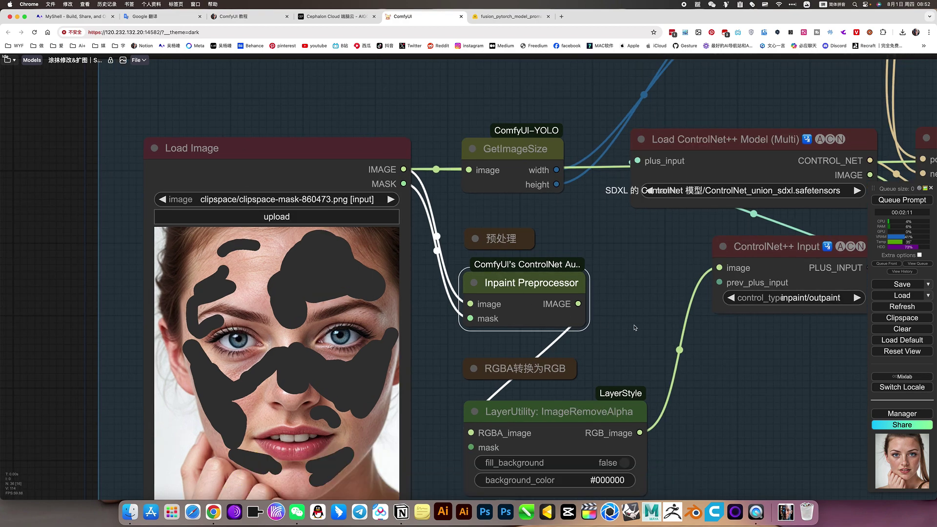
pyautogui.moveTo(517, 293); pyautogui.dragTo(398, 232)
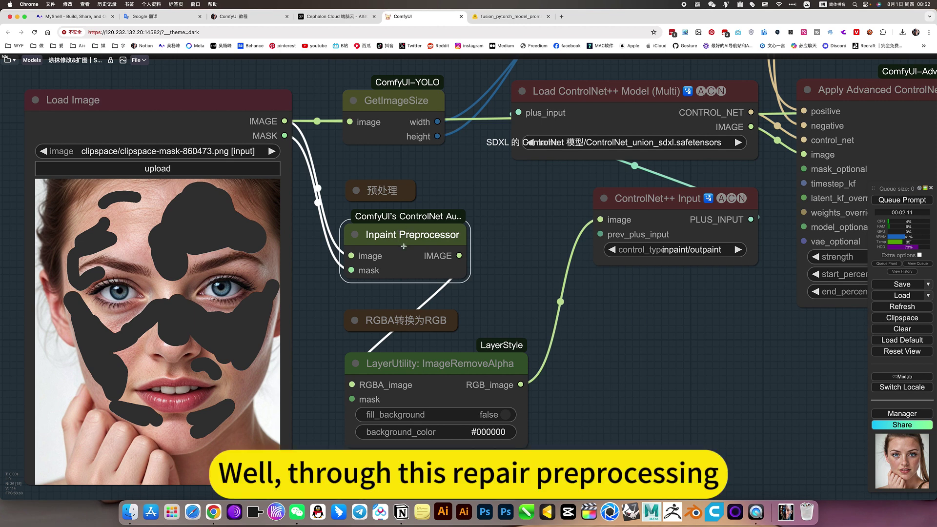
pyautogui.click(457, 386)
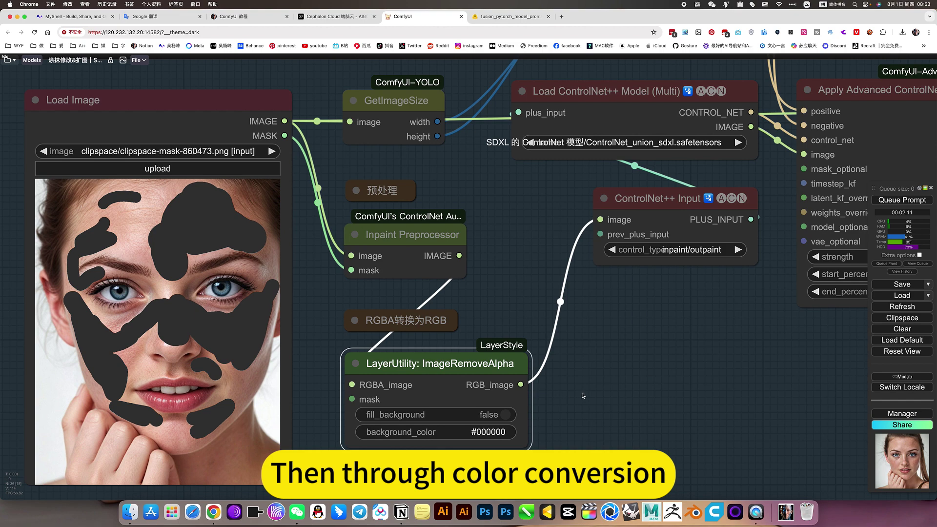
pyautogui.moveTo(583, 396); pyautogui.dragTo(468, 425)
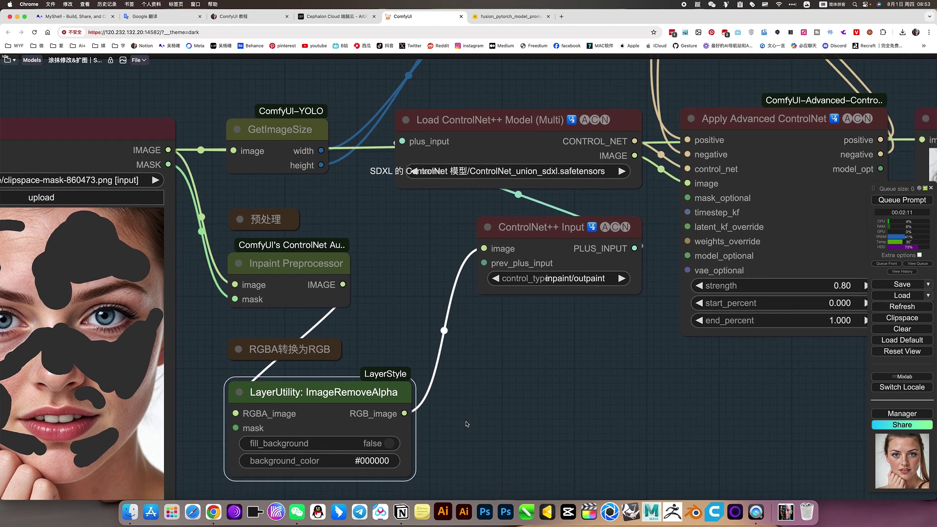
pyautogui.click(538, 265)
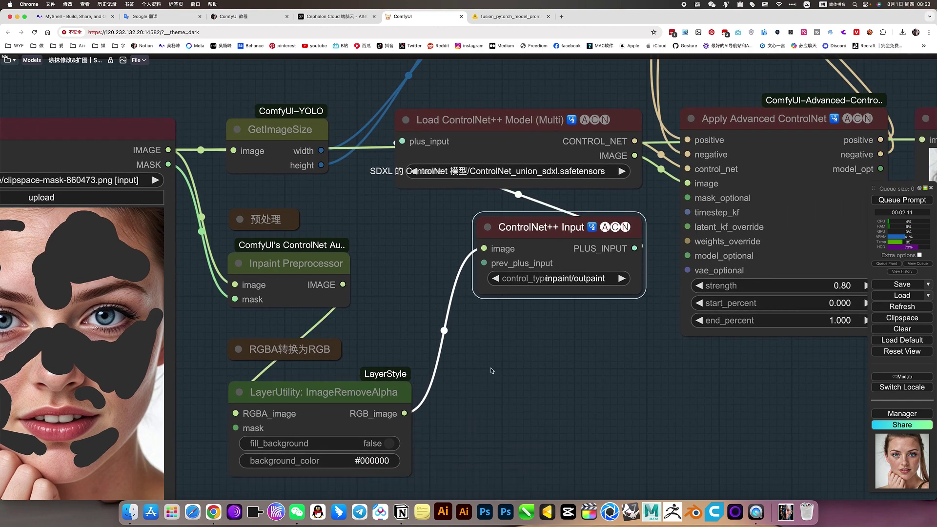
pyautogui.moveTo(533, 370); pyautogui.dragTo(540, 367)
pyautogui.scroll(-2, 540, 368)
pyautogui.scroll(-3, 527, 359)
pyautogui.scroll(-3, 513, 344)
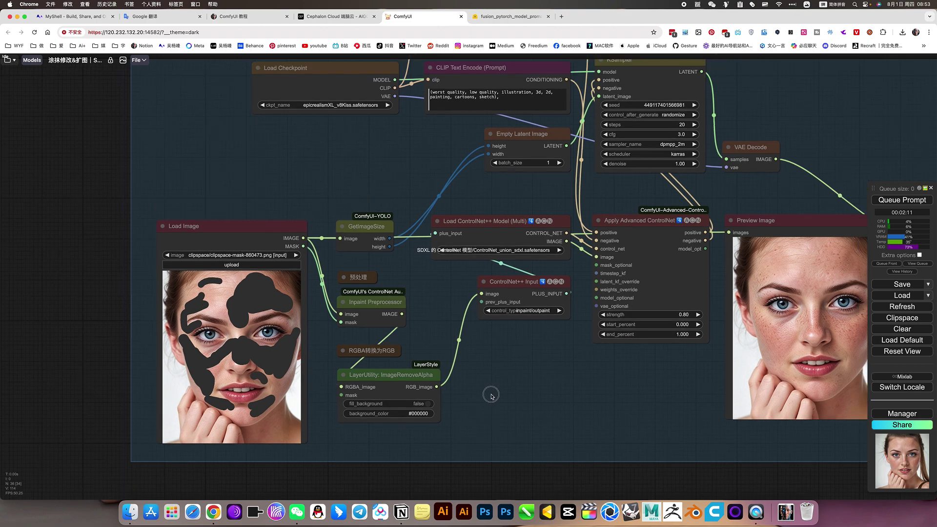
pyautogui.scroll(-1, 497, 328)
# Step: Inspect the ControlNet++ Input, Load ControlNet++ Model and Apply Advanced ControlNet nodes
pyautogui.click(497, 328)
pyautogui.scroll(3, 490, 329)
pyautogui.scroll(5, 491, 330)
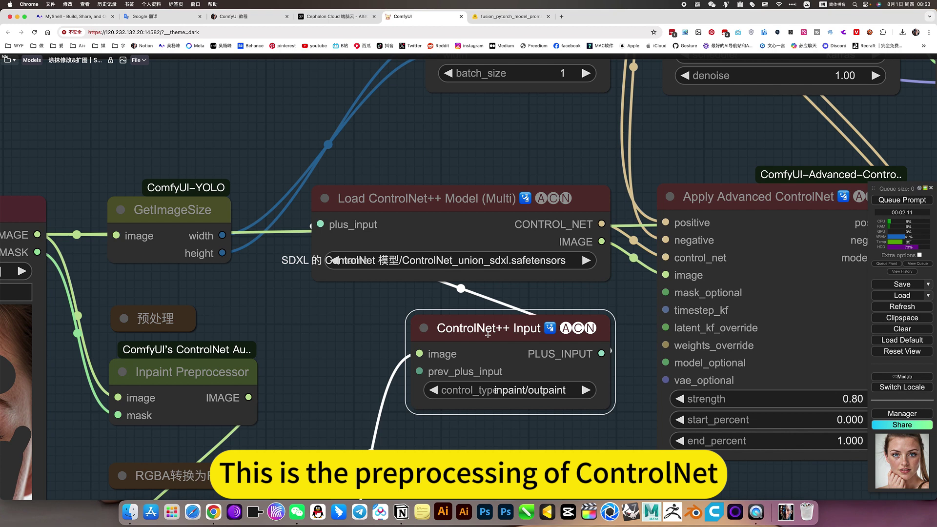
pyautogui.click(445, 212)
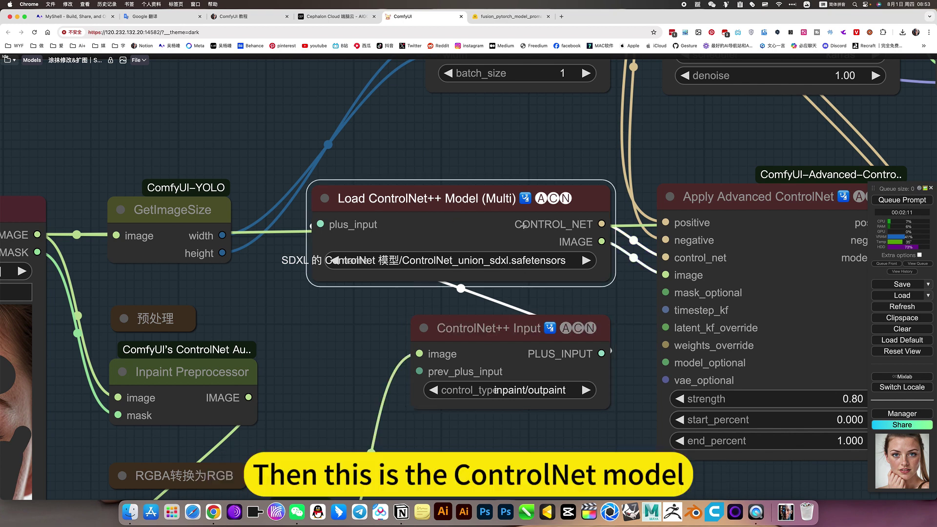
pyautogui.click(714, 249)
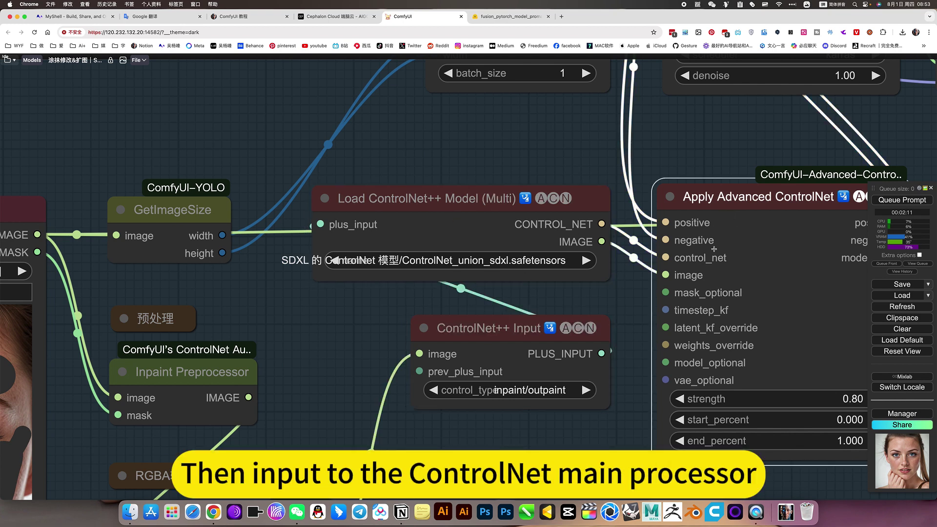
pyautogui.hscroll(2, 619, 302)
pyautogui.hscroll(5, 618, 351)
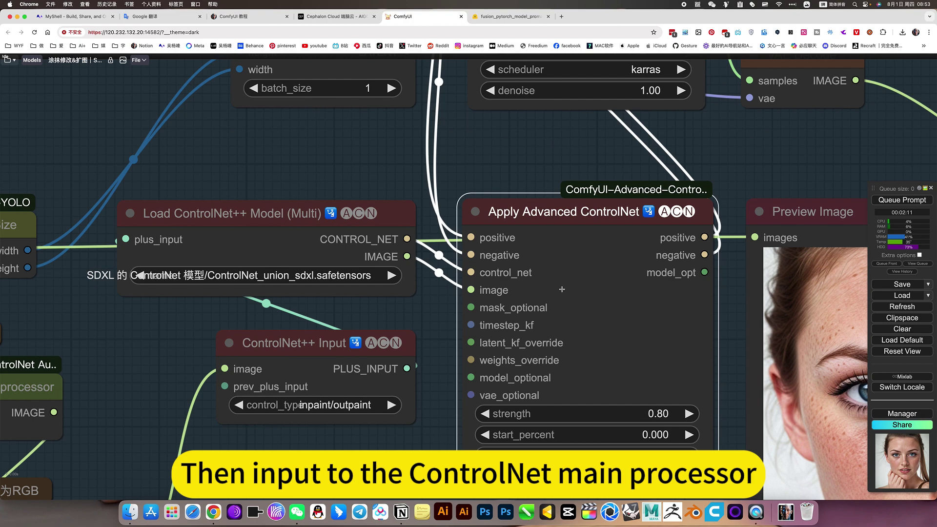
pyautogui.scroll(-2, 579, 328)
pyautogui.scroll(-3, 579, 329)
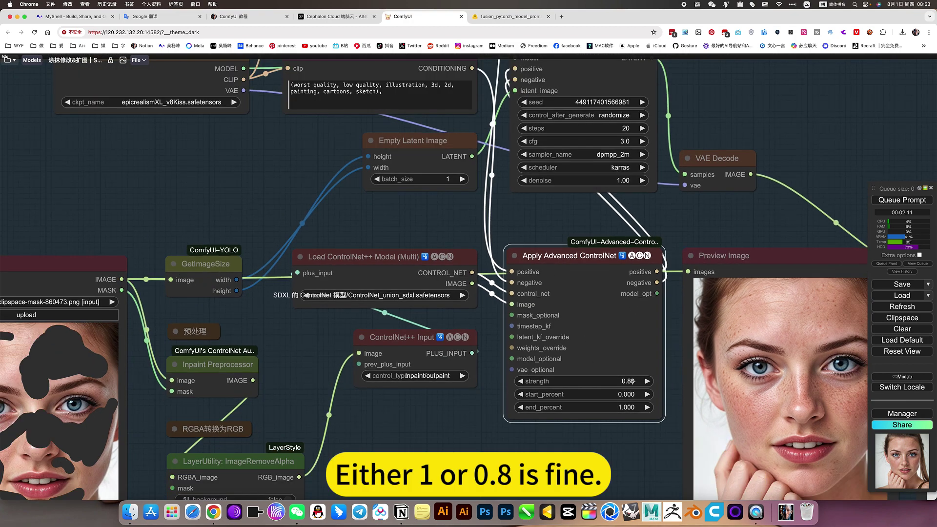
# Step: Set the Apply Advanced ControlNet strength to 1 and recentre the 涂抹修改 group
pyautogui.click(630, 382)
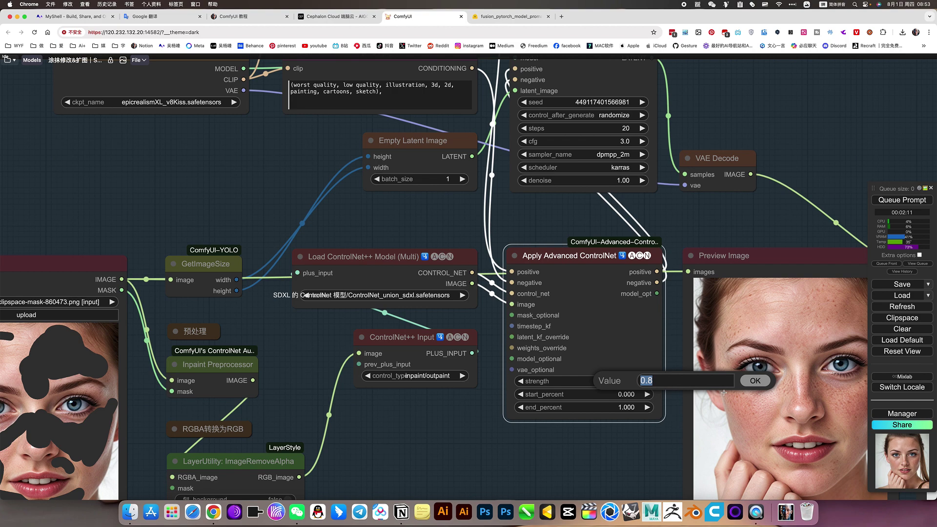
pyautogui.write('1')
pyautogui.press('Return')
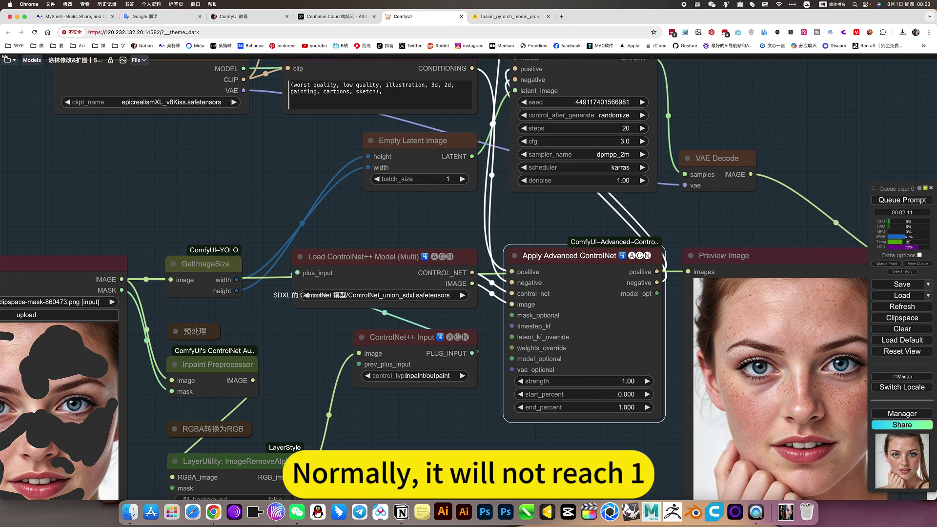
pyautogui.scroll(-3, 686, 429)
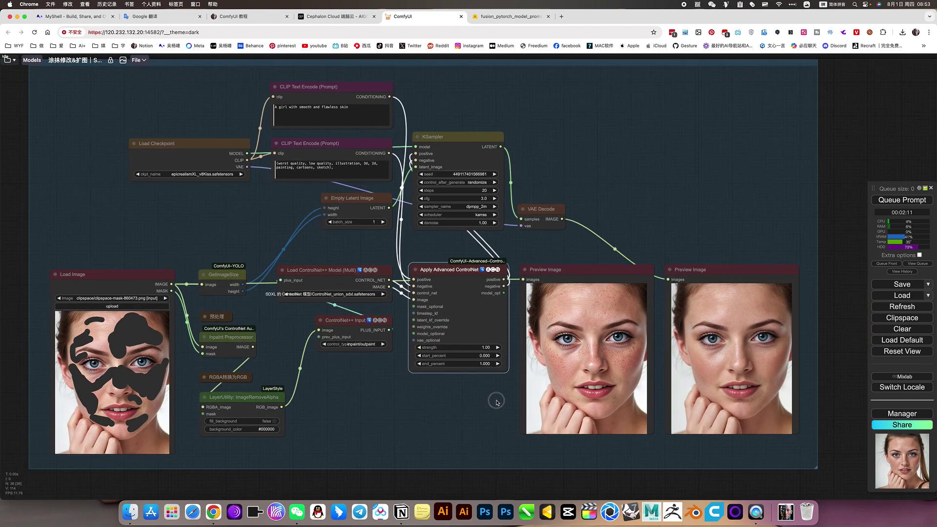
pyautogui.moveTo(497, 402); pyautogui.dragTo(544, 423)
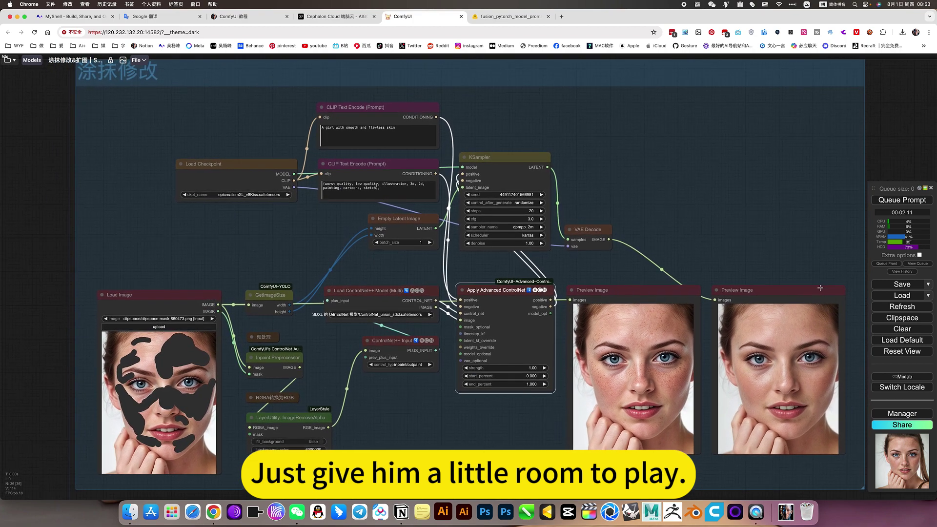
pyautogui.scroll(-3, 765, 280)
pyautogui.scroll(3, 765, 280)
pyautogui.scroll(2, 717, 277)
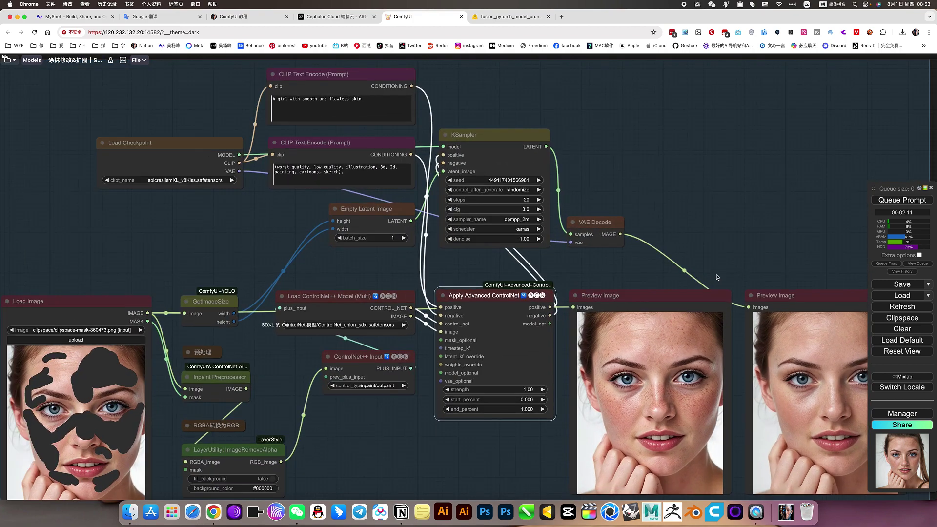
pyautogui.moveTo(752, 245)
pyautogui.mouseDown()
pyautogui.moveTo(698, 236)
pyautogui.moveTo(710, 212)
pyautogui.moveTo(726, 219)
pyautogui.mouseUp()
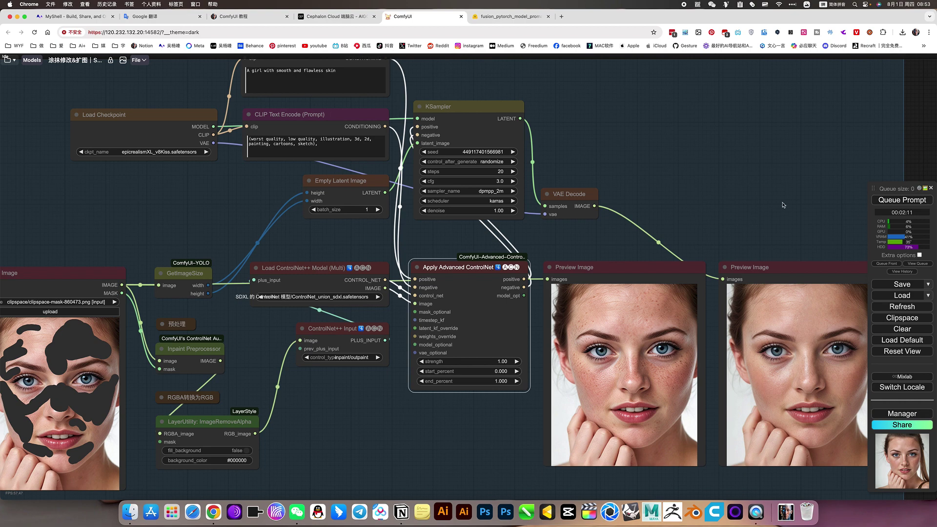
# Step: Queue the workflow with Ctrl+Enter and view the sampler and Preview Image nodes together
pyautogui.hotkey('ctrl', 'Return')
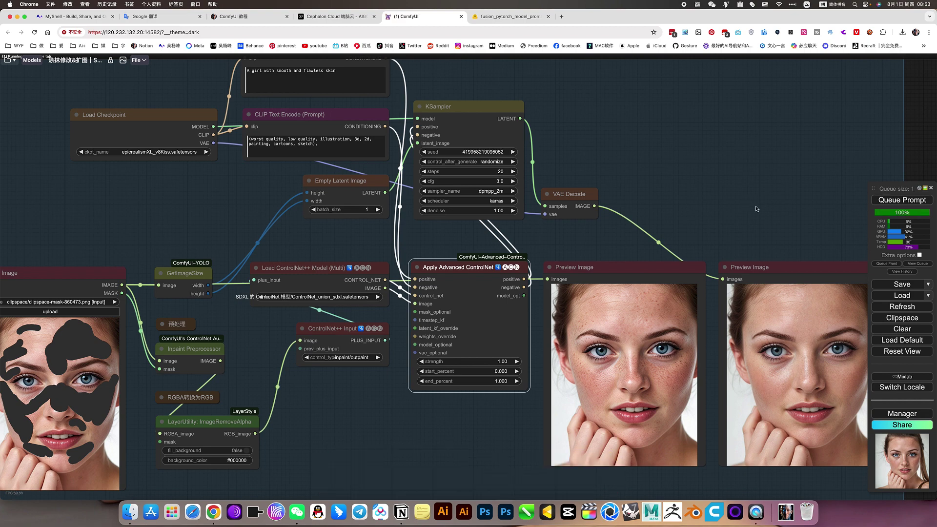
pyautogui.scroll(-2, 744, 209)
pyautogui.scroll(-2, 670, 238)
pyautogui.scroll(-2, 682, 228)
pyautogui.moveTo(681, 229); pyautogui.dragTo(701, 254)
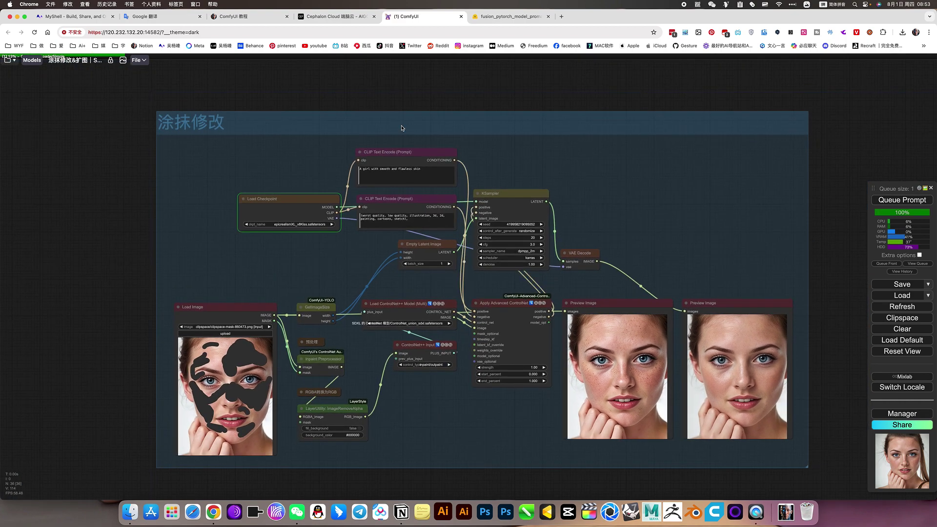
pyautogui.scroll(2, 388, 191)
pyautogui.scroll(3, 389, 190)
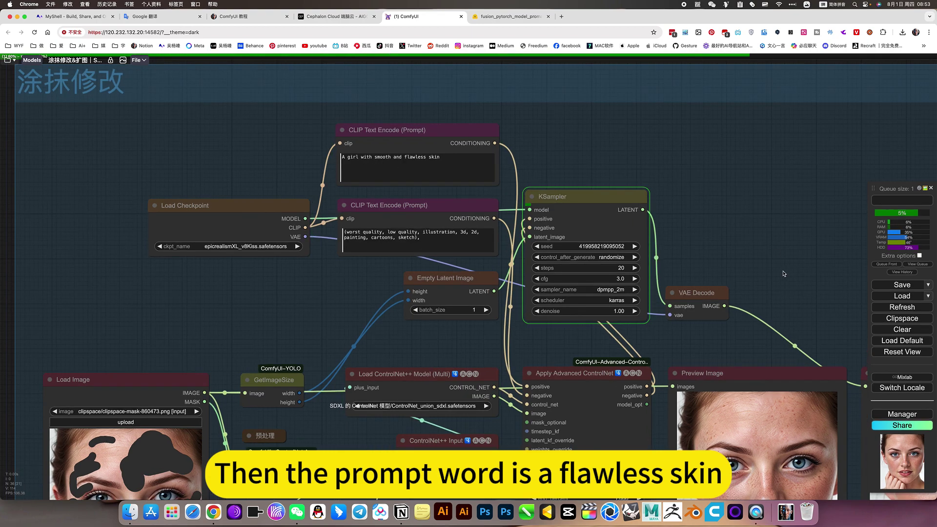
pyautogui.moveTo(806, 494); pyautogui.dragTo(484, 323)
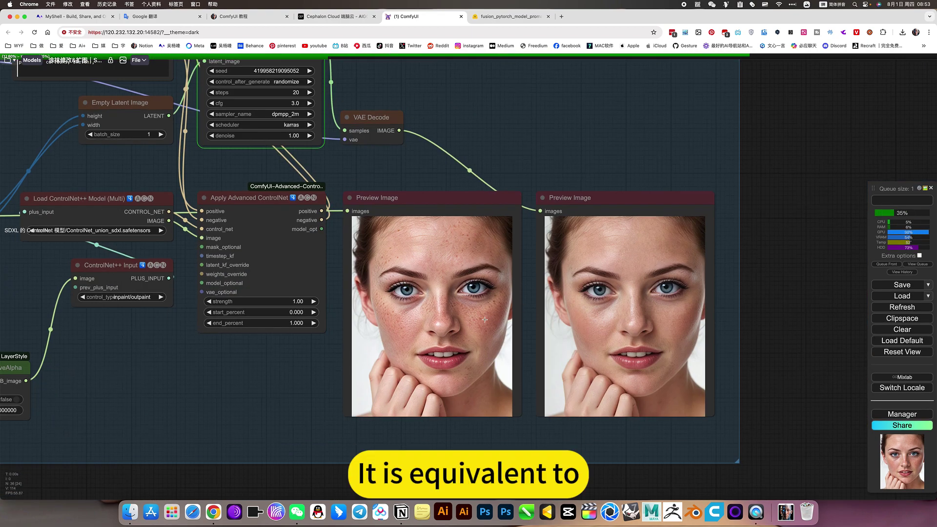
pyautogui.scroll(3, 469, 321)
pyautogui.scroll(2, 469, 321)
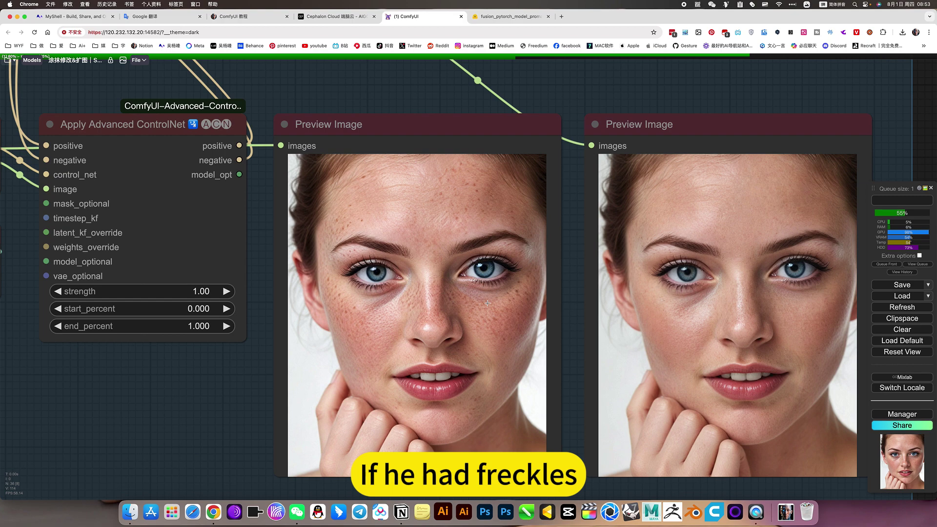
pyautogui.scroll(-3, 487, 302)
pyautogui.scroll(-2, 486, 302)
pyautogui.moveTo(504, 117); pyautogui.dragTo(562, 229)
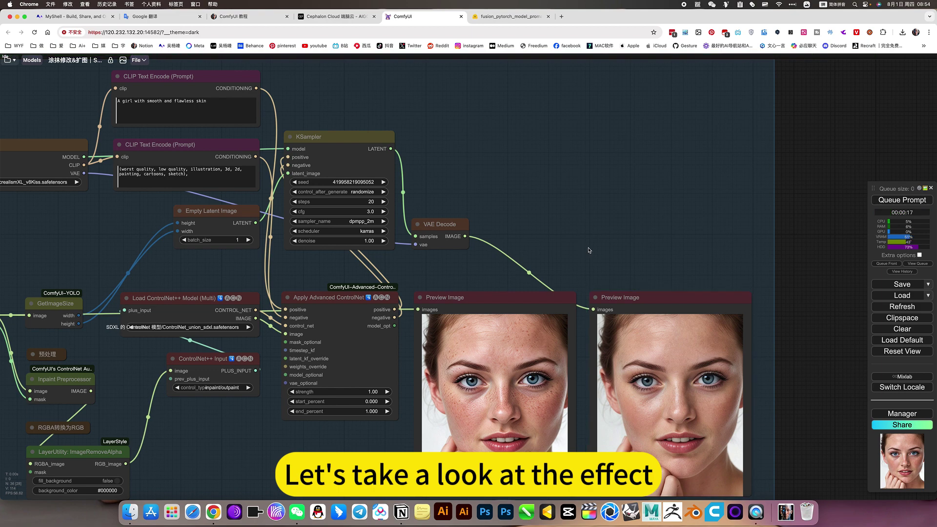
pyautogui.moveTo(589, 251); pyautogui.dragTo(481, 146)
pyautogui.scroll(3, 511, 213)
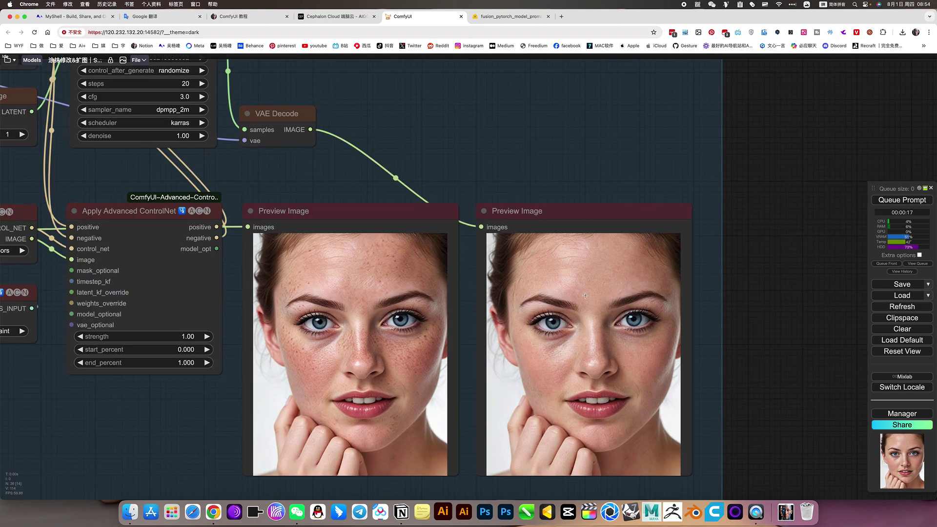
pyautogui.scroll(4, 589, 315)
pyautogui.scroll(4, 590, 315)
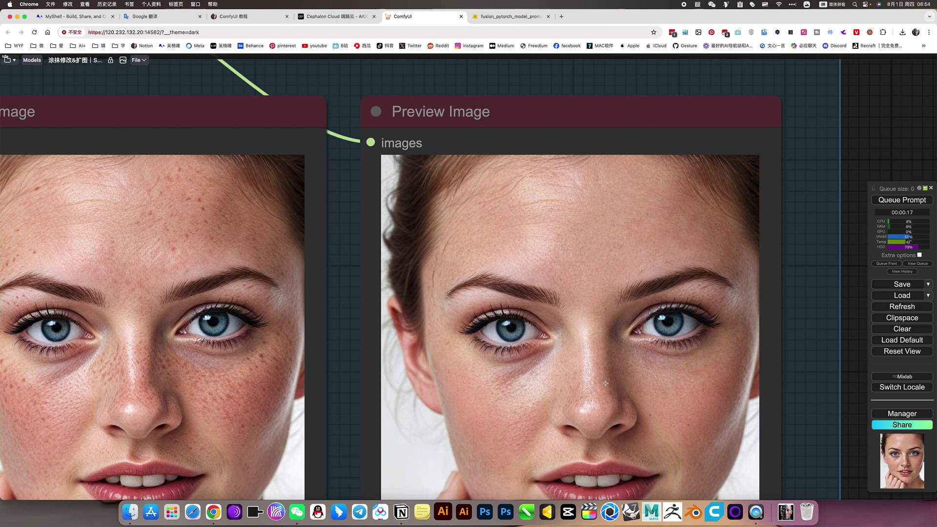
pyautogui.scroll(-3, 607, 383)
pyautogui.scroll(-2, 606, 383)
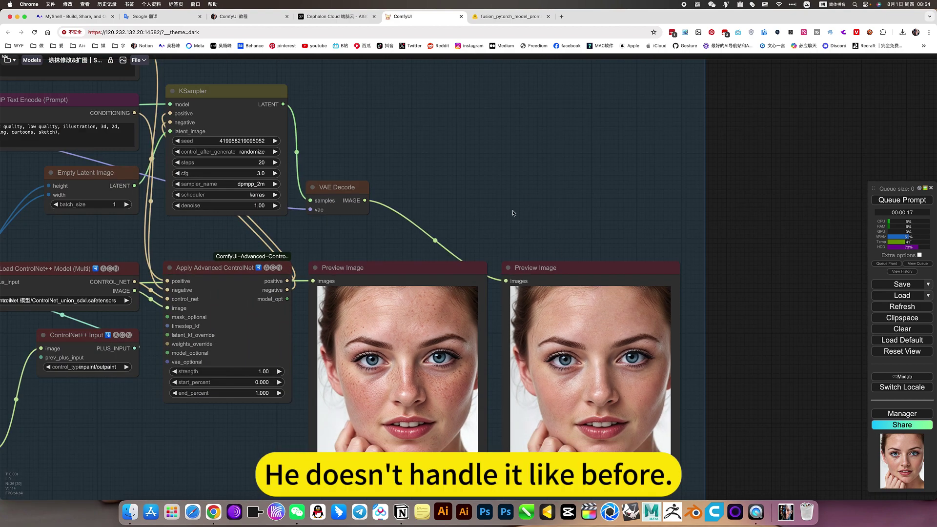
pyautogui.moveTo(513, 214)
pyautogui.mouseDown()
pyautogui.moveTo(737, 189)
pyautogui.moveTo(359, 161)
pyautogui.moveTo(352, 356)
pyautogui.mouseUp()
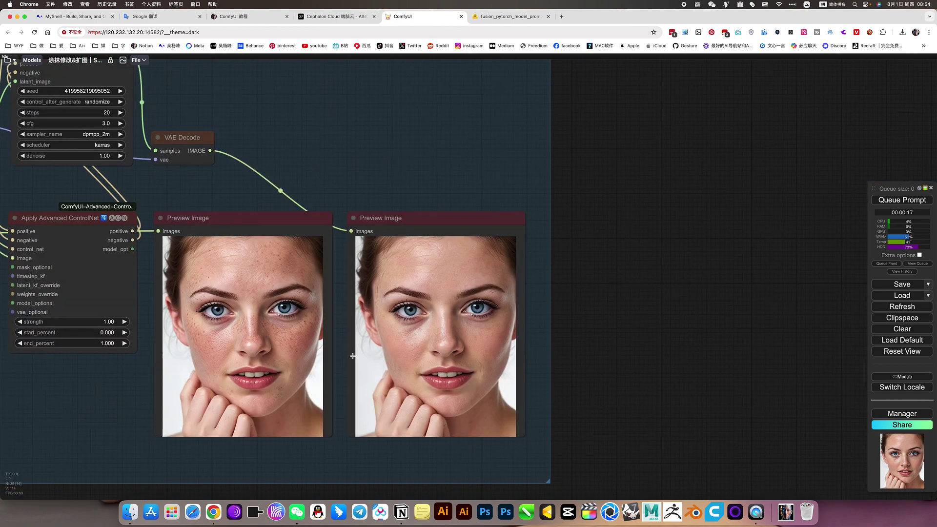
pyautogui.scroll(5, 366, 358)
pyautogui.scroll(5, 440, 352)
pyautogui.scroll(3, 510, 348)
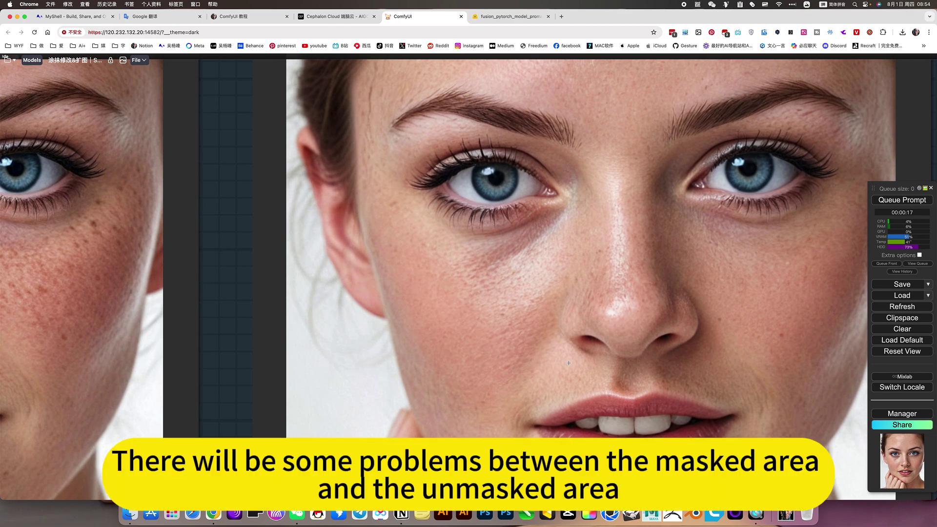
pyautogui.scroll(-3, 535, 345)
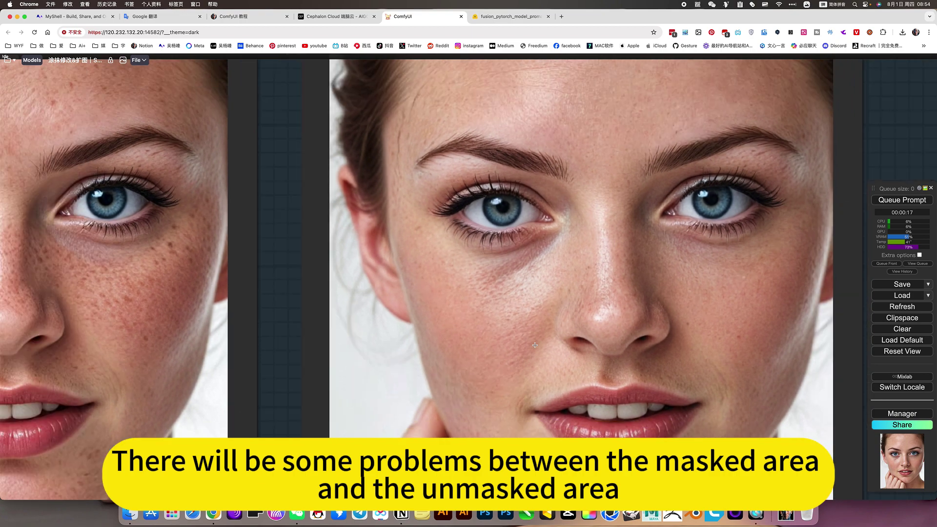
pyautogui.scroll(-3, 534, 345)
pyautogui.scroll(-3, 535, 345)
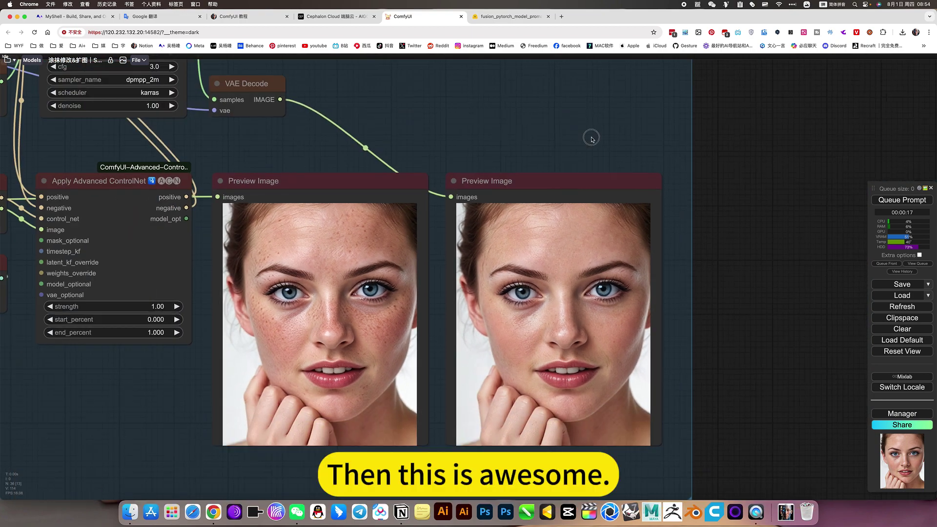
pyautogui.moveTo(476, 117); pyautogui.dragTo(736, 139)
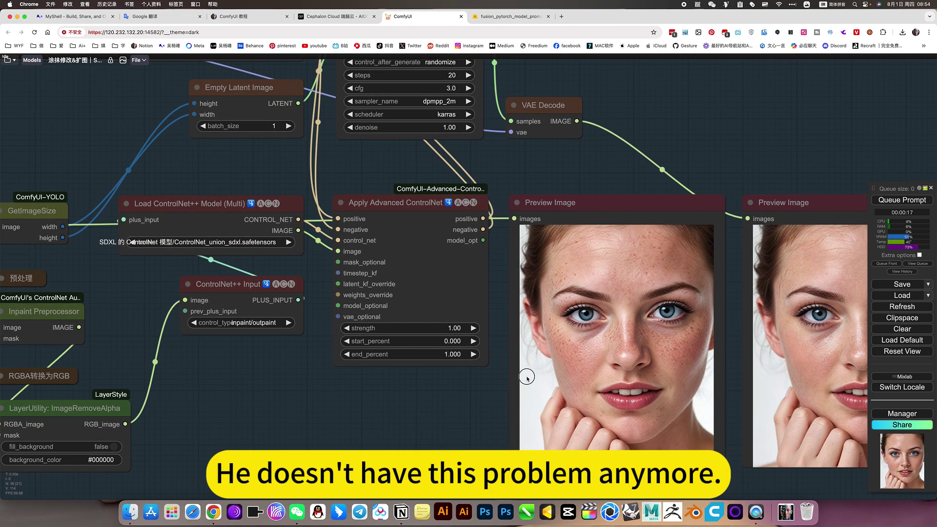
pyautogui.moveTo(288, 413); pyautogui.dragTo(396, 384)
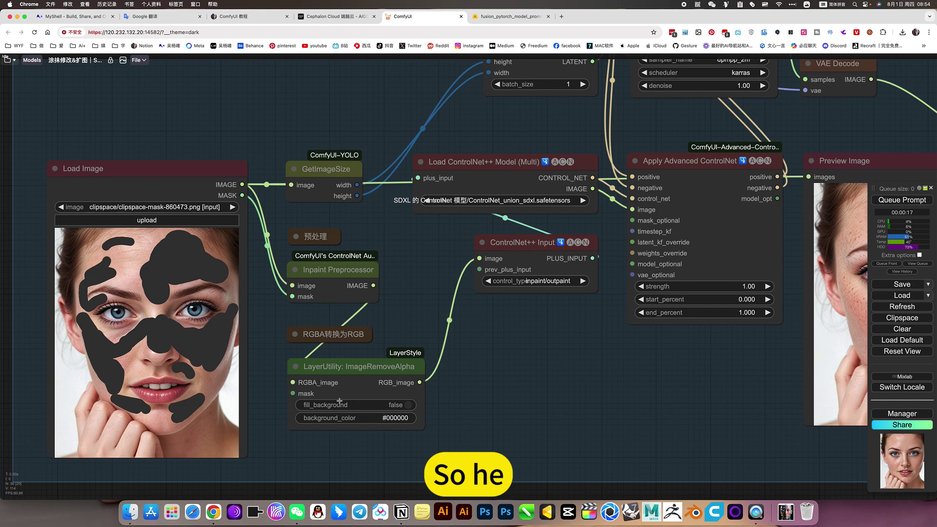
pyautogui.hscroll(5, 575, 373)
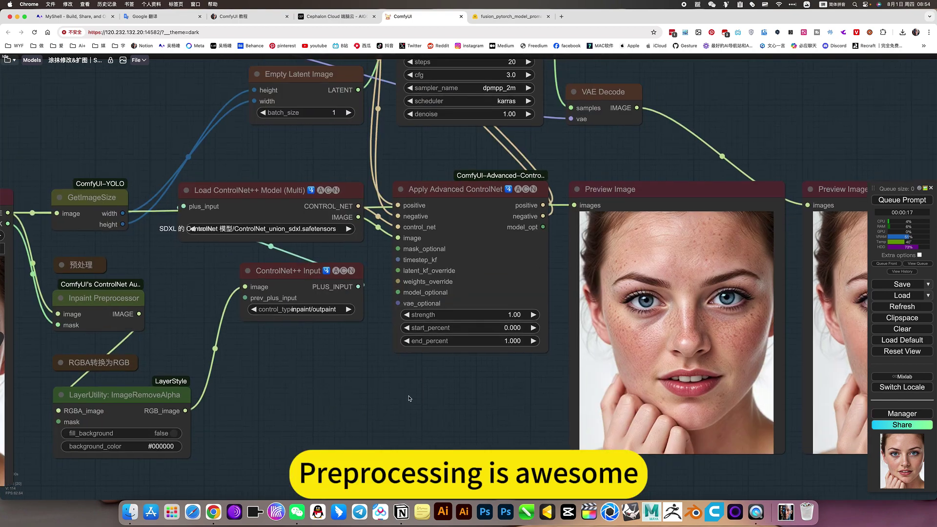
pyautogui.scroll(-3, 631, 153)
pyautogui.scroll(-2, 632, 153)
pyautogui.scroll(3, 215, 281)
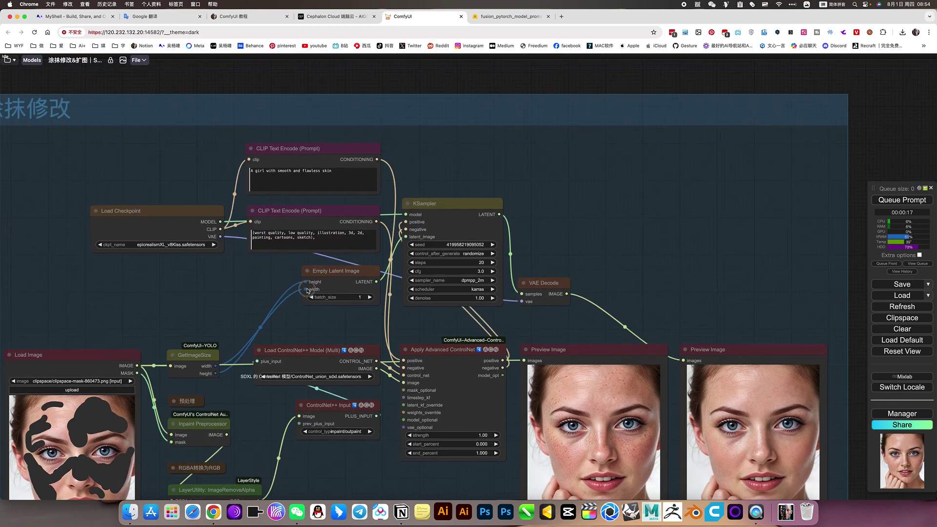
pyautogui.hscroll(-5, 215, 281)
pyautogui.scroll(2, 385, 264)
pyautogui.scroll(5, 385, 264)
pyautogui.scroll(5, 384, 264)
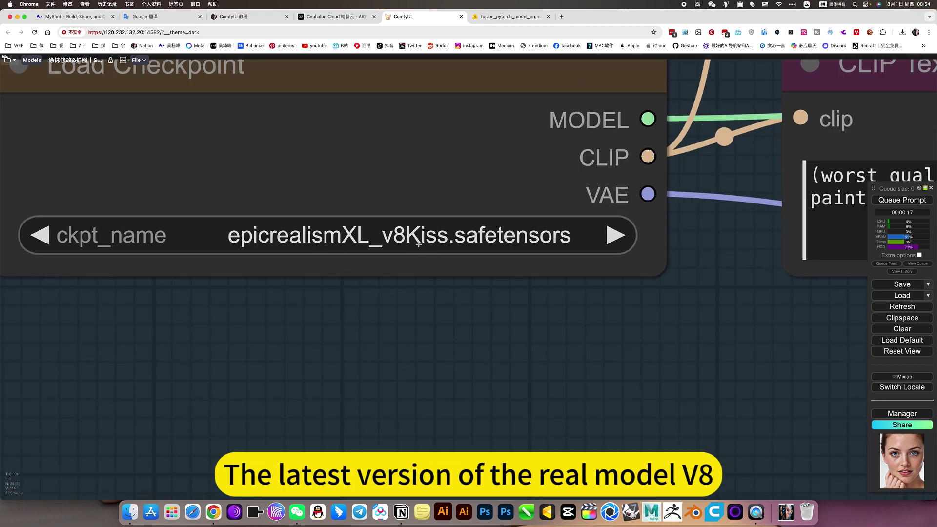
pyautogui.scroll(-5, 424, 246)
pyautogui.scroll(-3, 541, 332)
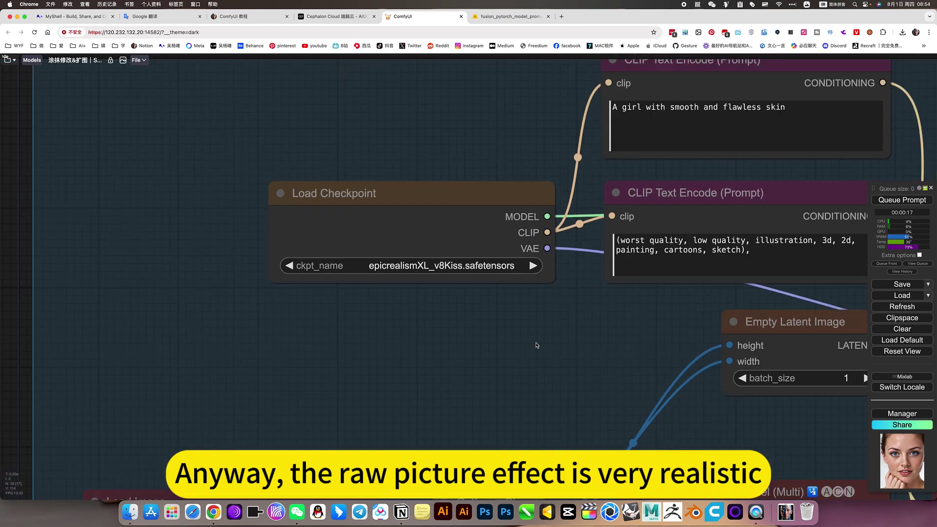
pyautogui.scroll(-2, 533, 360)
pyautogui.scroll(2, 501, 351)
pyautogui.moveTo(567, 312); pyautogui.dragTo(257, 233)
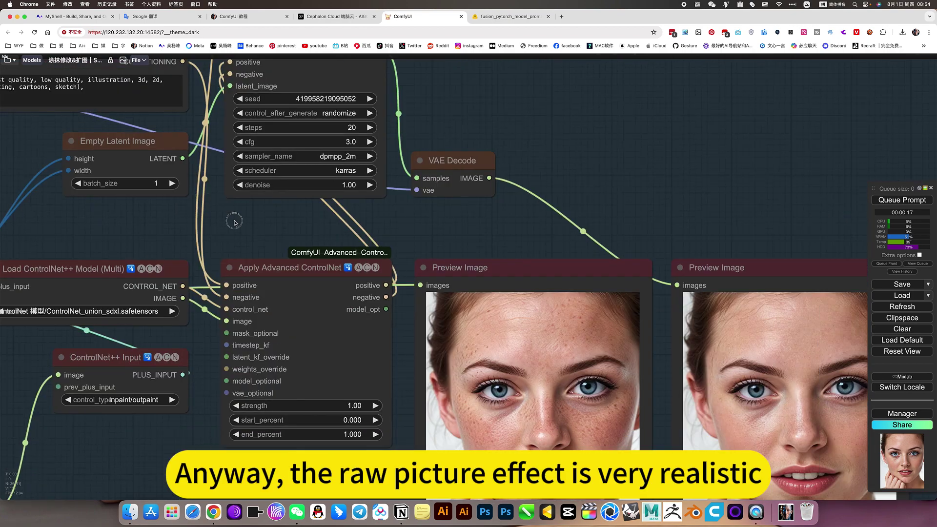
pyautogui.scroll(-3, 537, 252)
pyautogui.moveTo(536, 252); pyautogui.dragTo(636, 247)
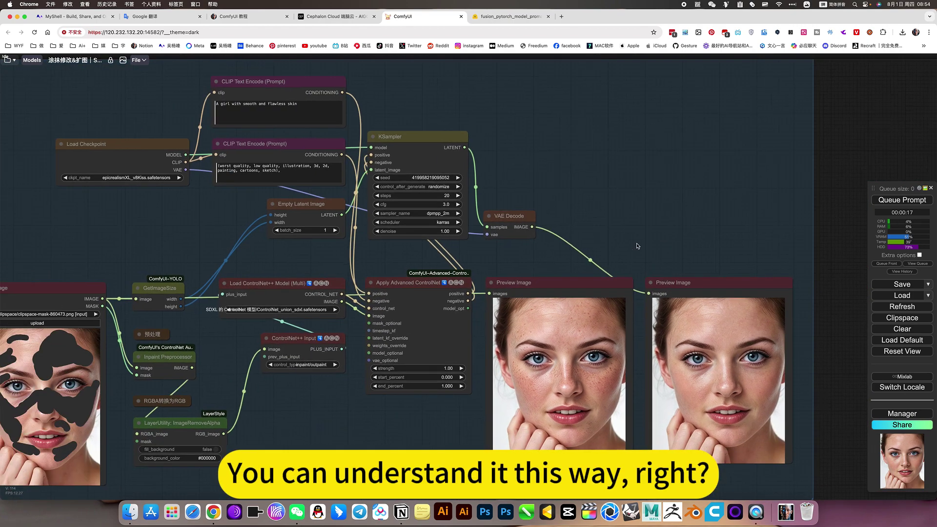
pyautogui.scroll(3, 649, 184)
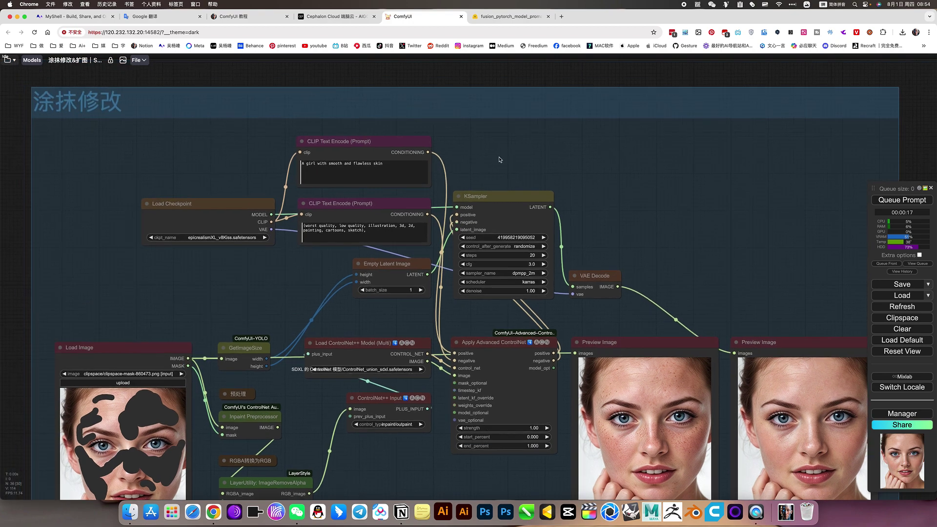
pyautogui.scroll(-5, 452, 343)
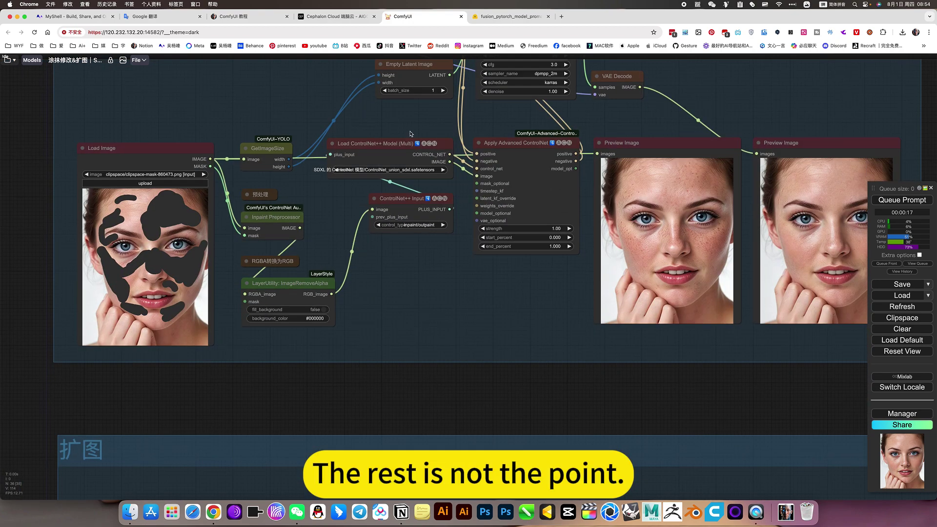
pyautogui.scroll(-2, 433, 276)
pyautogui.scroll(-2, 433, 277)
pyautogui.scroll(-2, 433, 276)
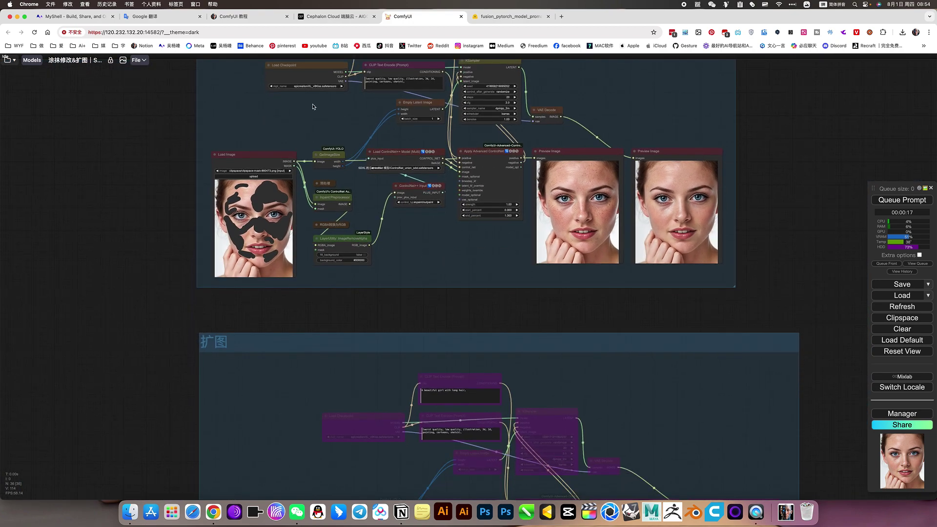
pyautogui.scroll(5, 141, 173)
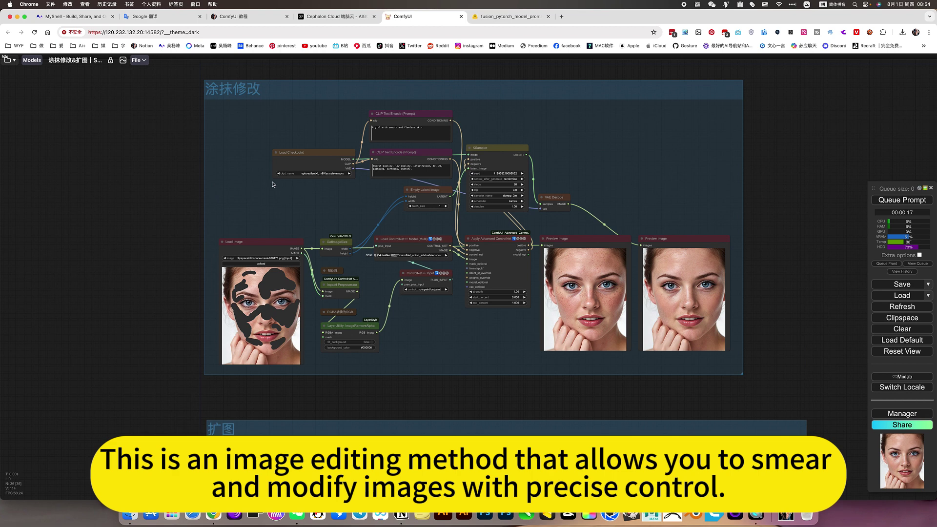
# Step: Bypass the 涂抹修改 group's nodes and set the 扩图 group's nodes to Always
pyautogui.rightClick(316, 207)
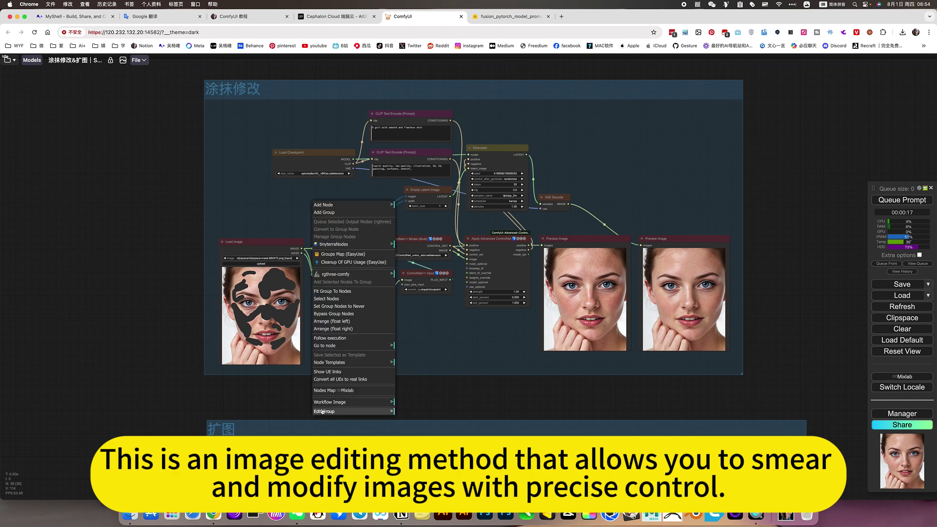
pyautogui.click(341, 316)
pyautogui.scroll(-5, 321, 184)
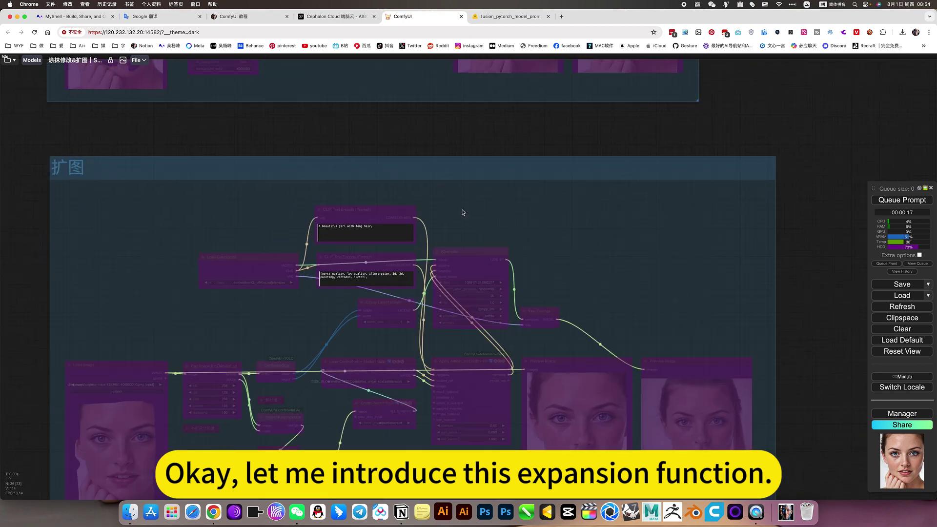
pyautogui.rightClick(509, 217)
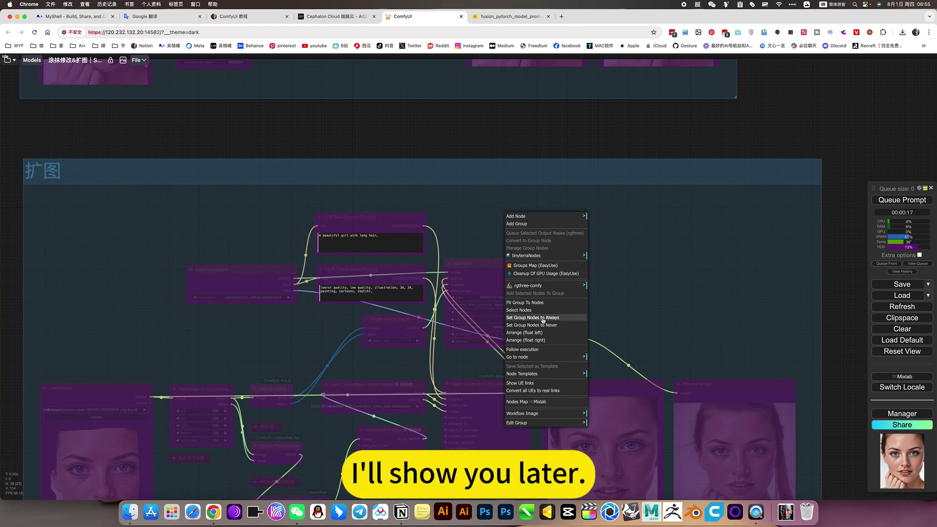
pyautogui.click(543, 320)
pyautogui.moveTo(642, 334); pyautogui.dragTo(682, 205)
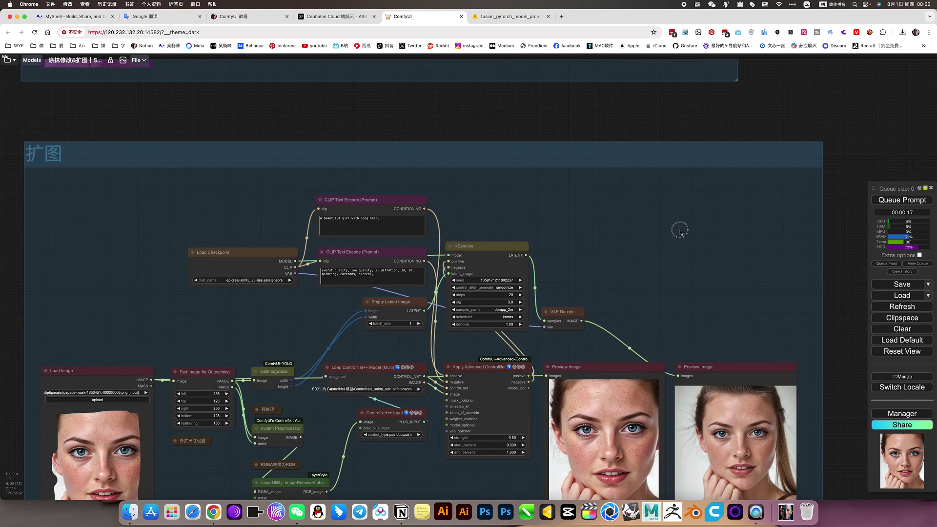
pyautogui.scroll(2, 303, 333)
pyautogui.scroll(2, 429, 376)
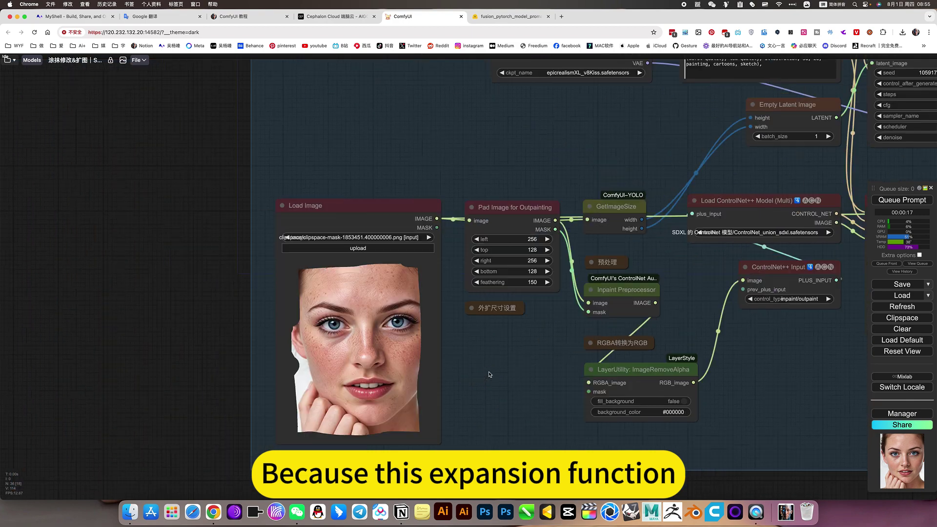
pyautogui.scroll(2, 407, 371)
pyautogui.scroll(3, 406, 371)
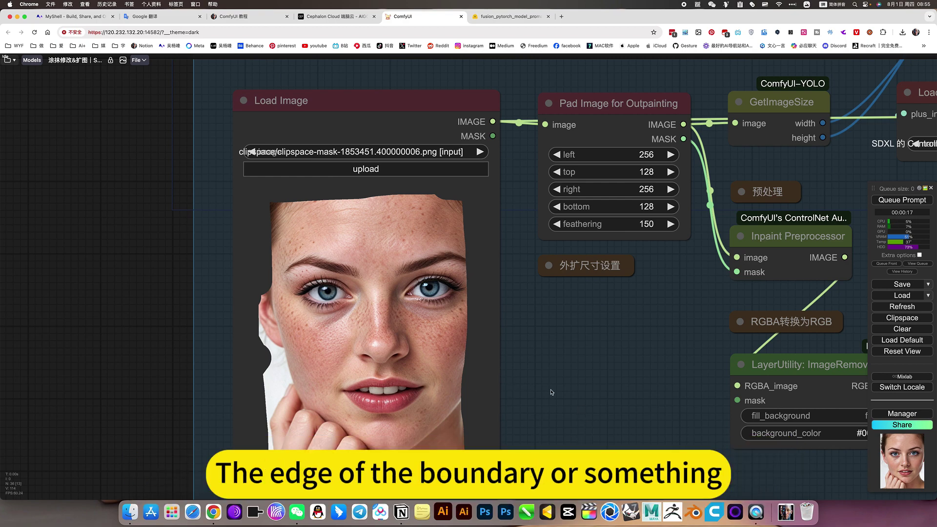
pyautogui.scroll(-5, 552, 393)
pyautogui.scroll(-3, 513, 410)
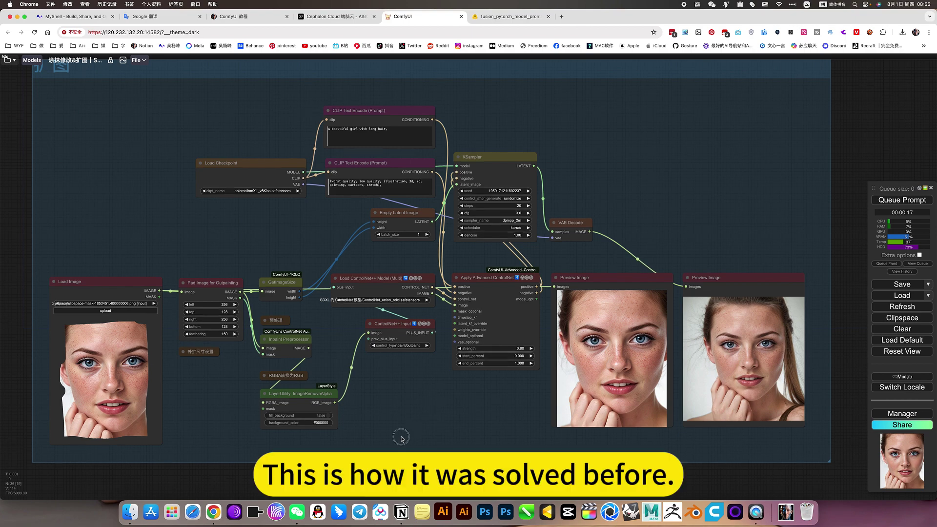
pyautogui.scroll(3, 401, 438)
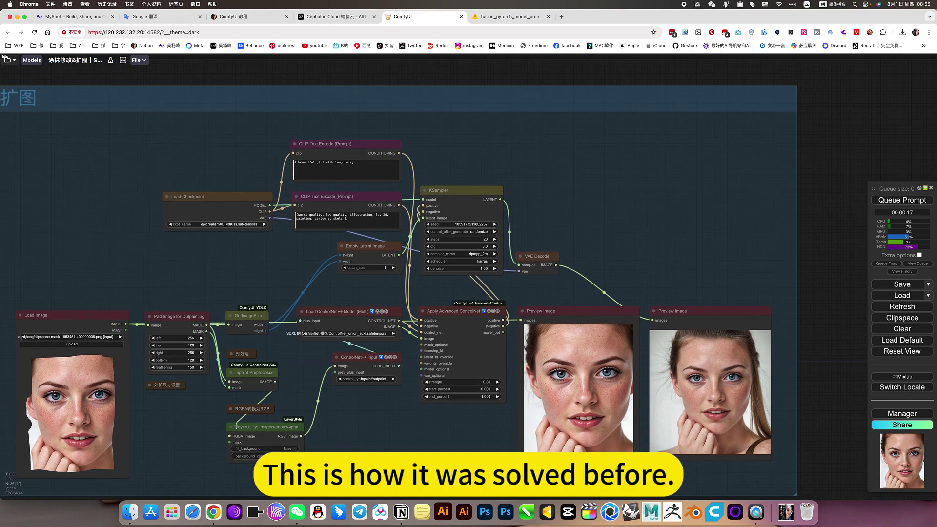
pyautogui.scroll(6, 617, 382)
pyautogui.scroll(-4, 617, 382)
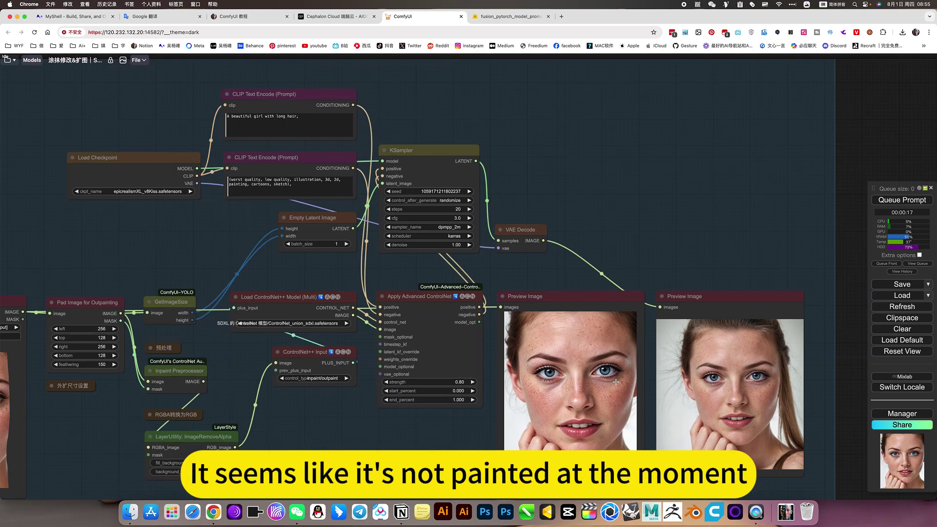
pyautogui.moveTo(590, 180); pyautogui.dragTo(791, 175)
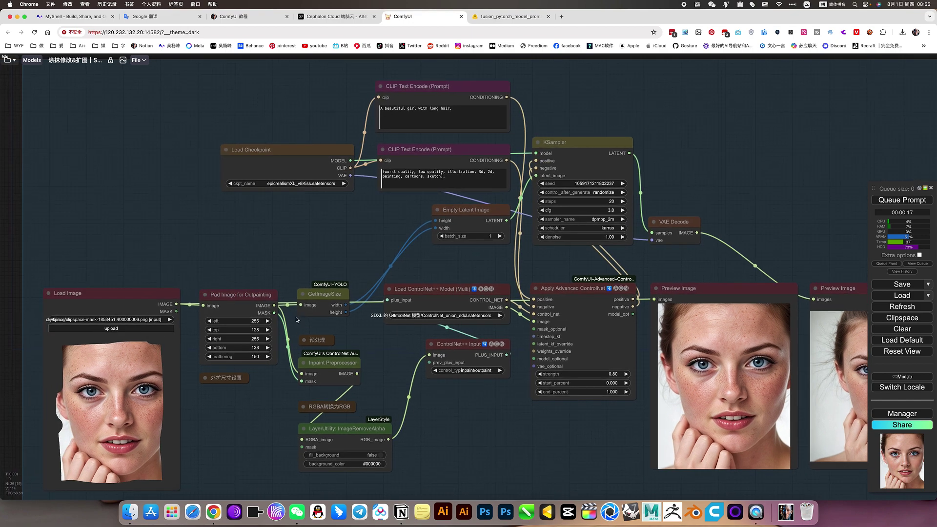
pyautogui.scroll(3, 359, 198)
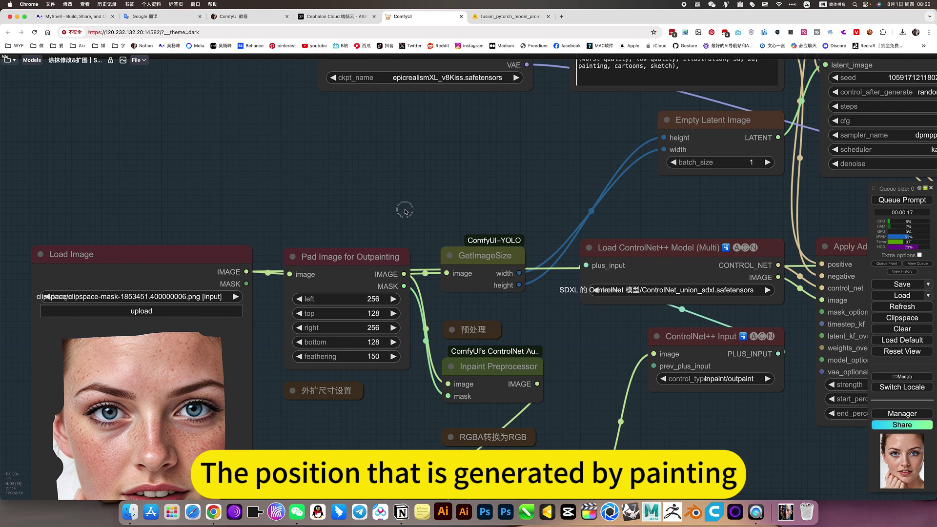
pyautogui.hscroll(-2, 405, 212)
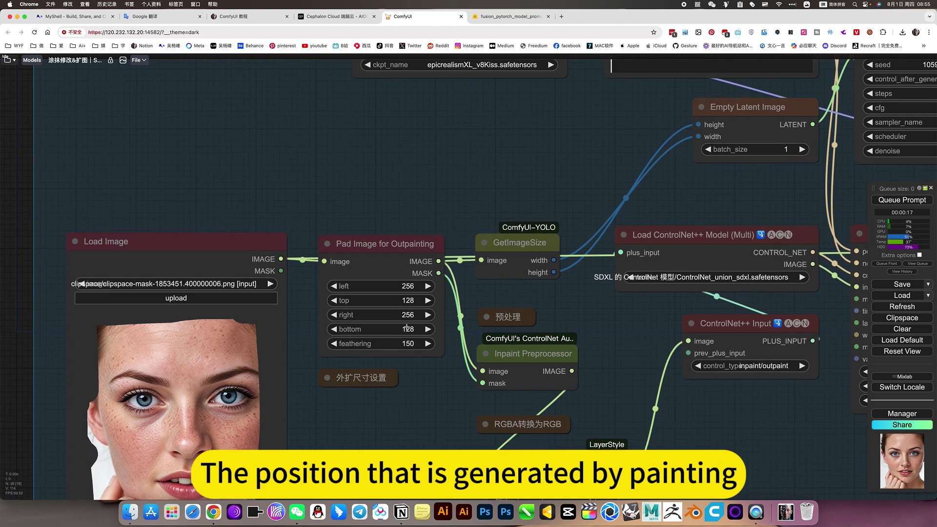
pyautogui.click(371, 245)
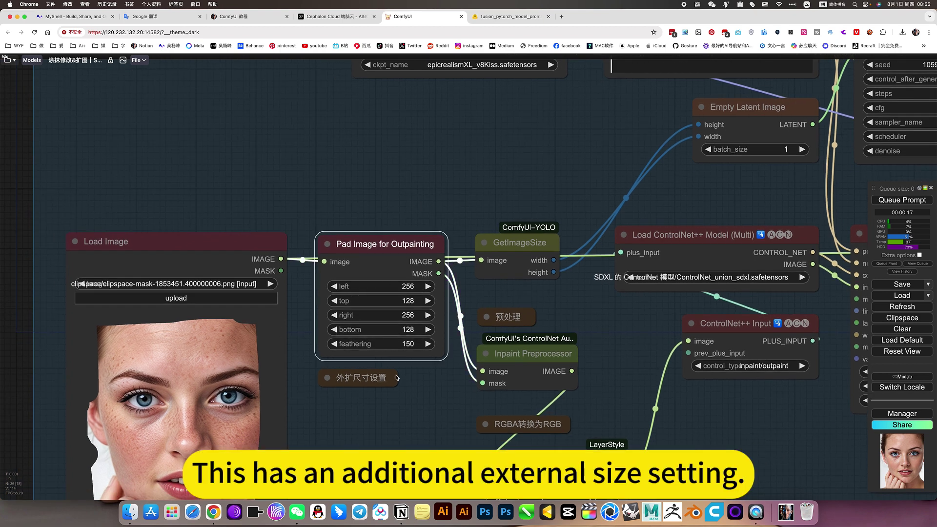
pyautogui.click(359, 380)
pyautogui.click(373, 277)
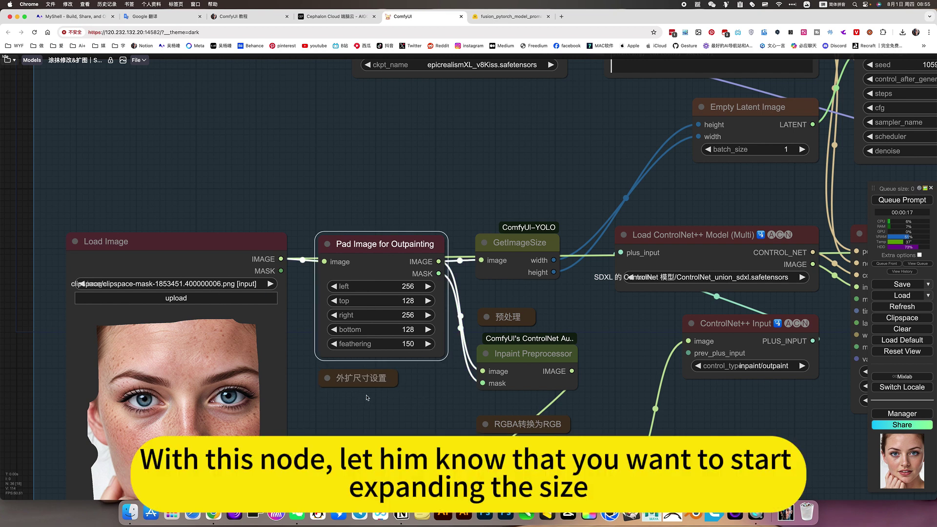
pyautogui.scroll(-3, 432, 399)
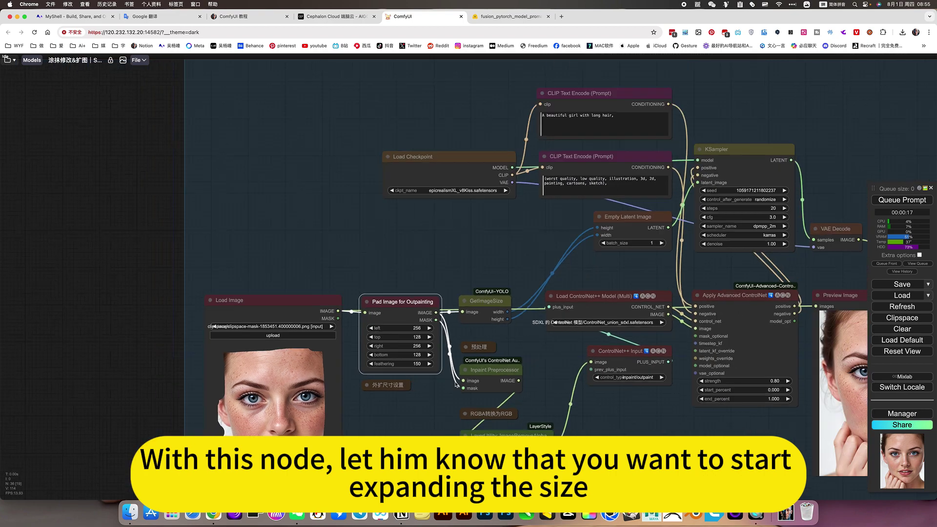
pyautogui.scroll(-4, 512, 262)
pyautogui.moveTo(513, 261); pyautogui.dragTo(403, 279)
pyautogui.scroll(2, 403, 278)
pyautogui.scroll(2, 399, 296)
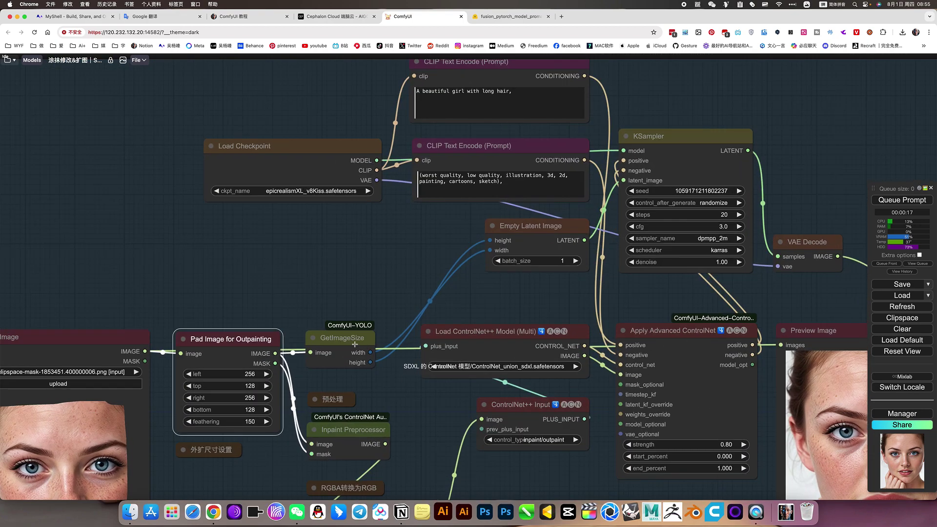
pyautogui.click(315, 352)
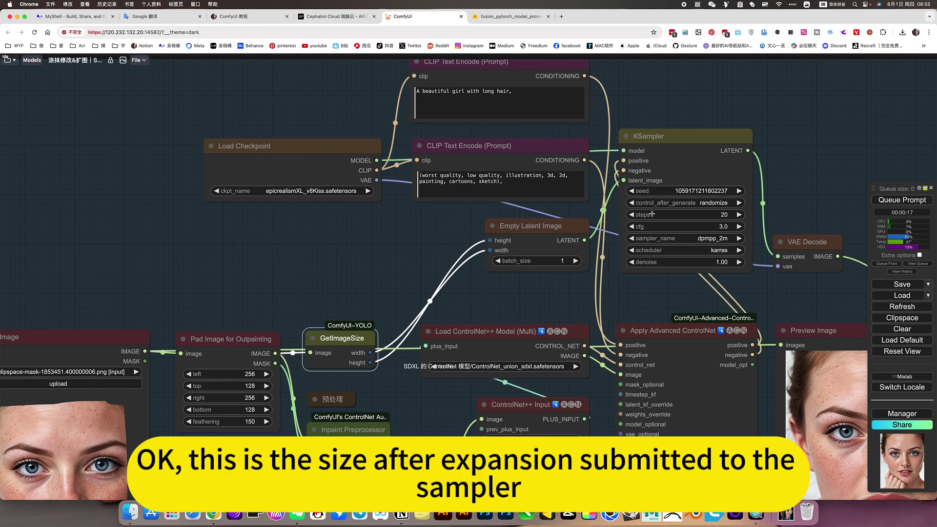
pyautogui.scroll(-3, 401, 264)
pyautogui.scroll(-3, 278, 272)
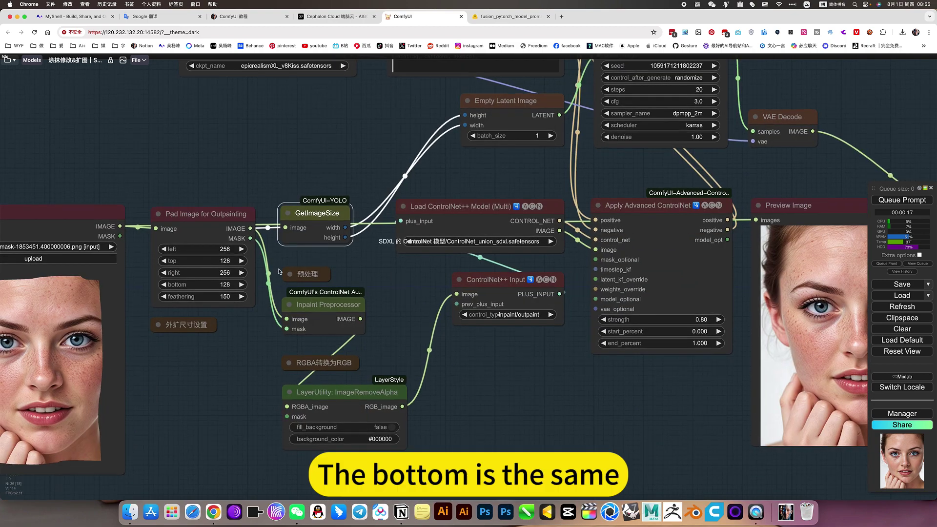
pyautogui.click(320, 308)
pyautogui.hscroll(4, 382, 384)
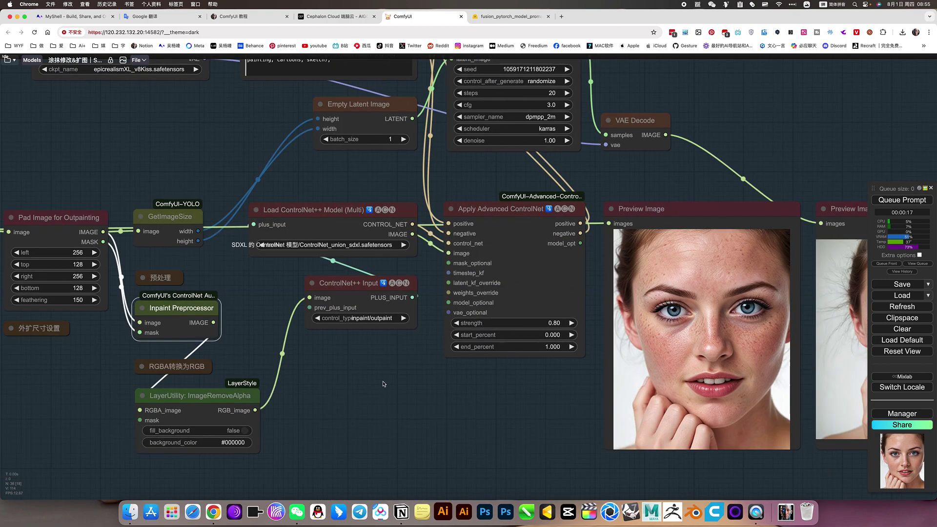
pyautogui.scroll(2, 368, 291)
pyautogui.scroll(3, 369, 290)
pyautogui.click(350, 366)
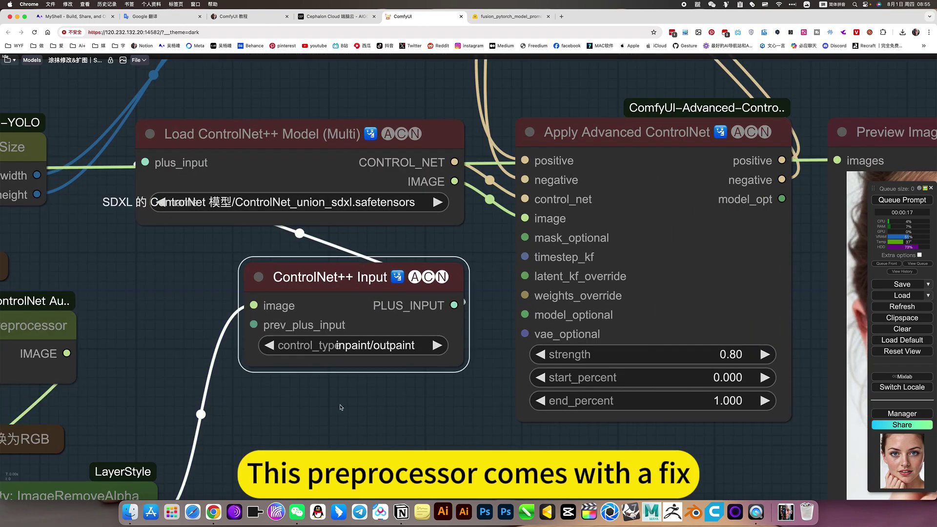
pyautogui.scroll(2, 349, 376)
pyautogui.scroll(4, 349, 375)
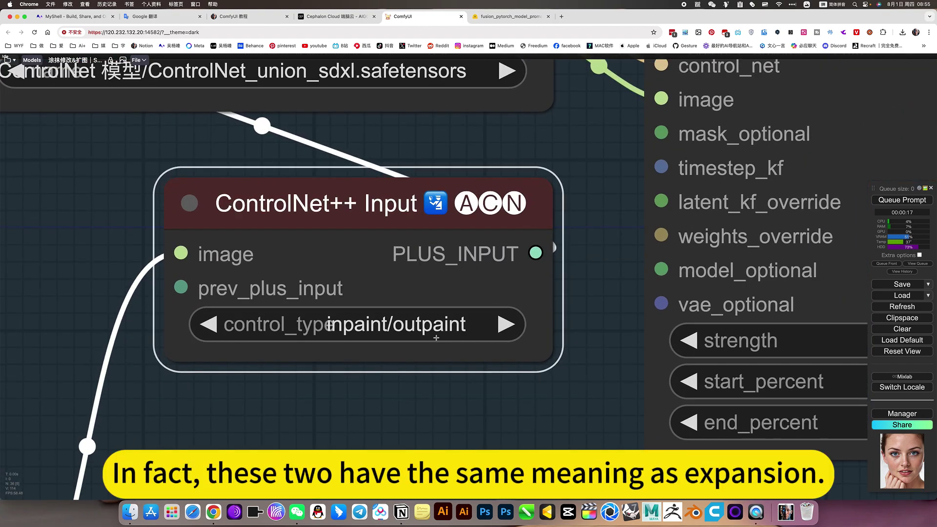
pyautogui.scroll(-5, 415, 364)
pyautogui.scroll(-5, 410, 368)
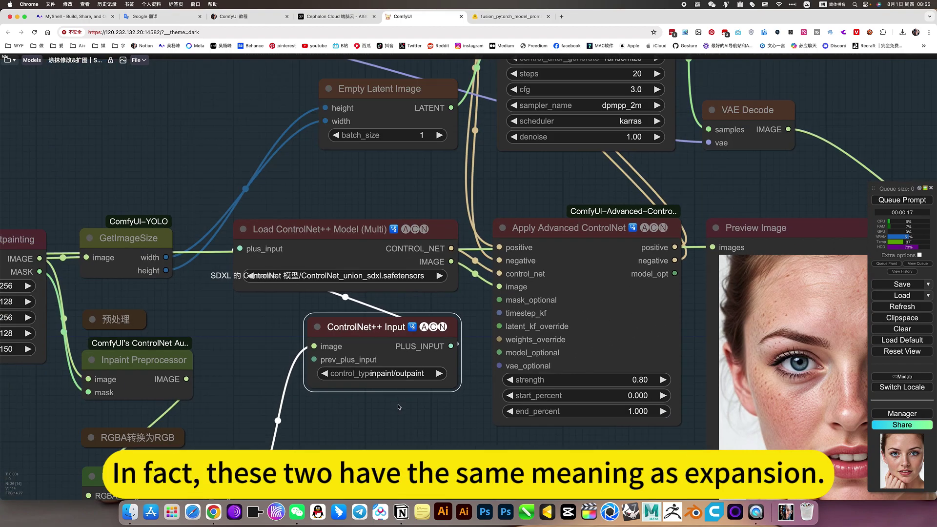
pyautogui.scroll(-6, 403, 377)
pyautogui.scroll(3, 394, 385)
pyautogui.hscroll(-5, 559, 393)
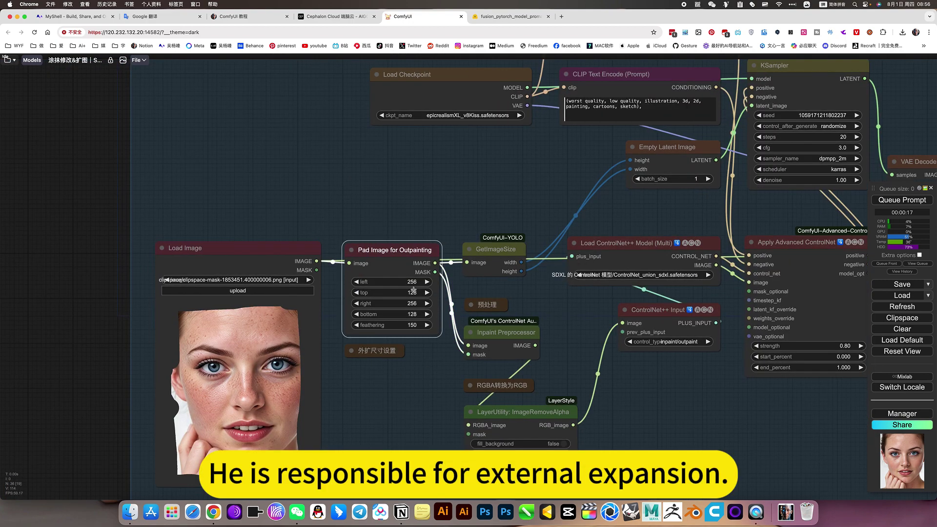
pyautogui.scroll(-3, 429, 373)
pyautogui.scroll(-3, 440, 377)
pyautogui.scroll(-3, 592, 395)
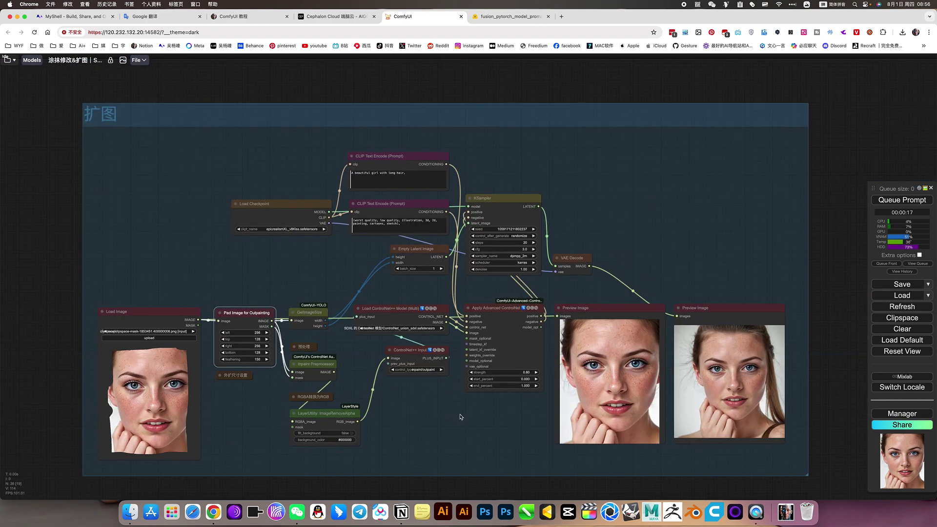
# Step: Queue the outpainting workflow and inspect the expanded portrait in the Preview Image nodes
pyautogui.click(889, 200)
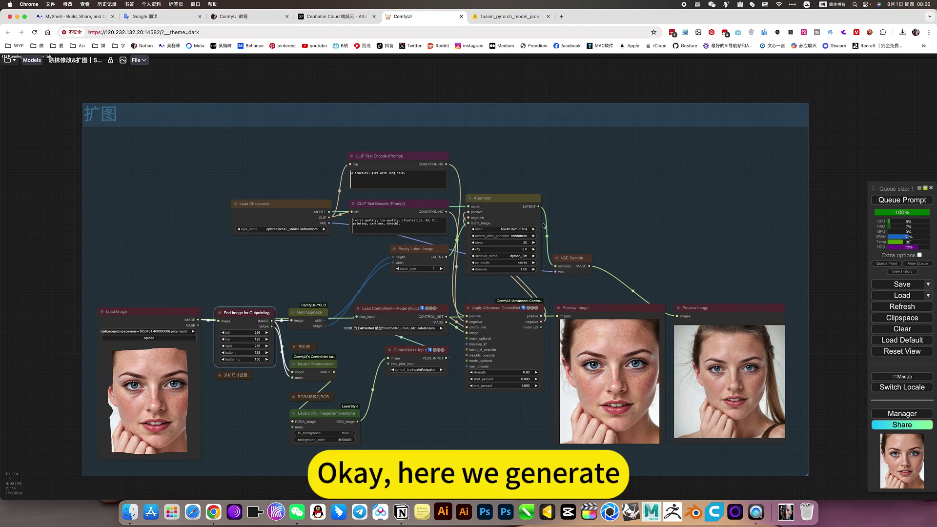
pyautogui.scroll(2, 440, 191)
pyautogui.scroll(2, 325, 142)
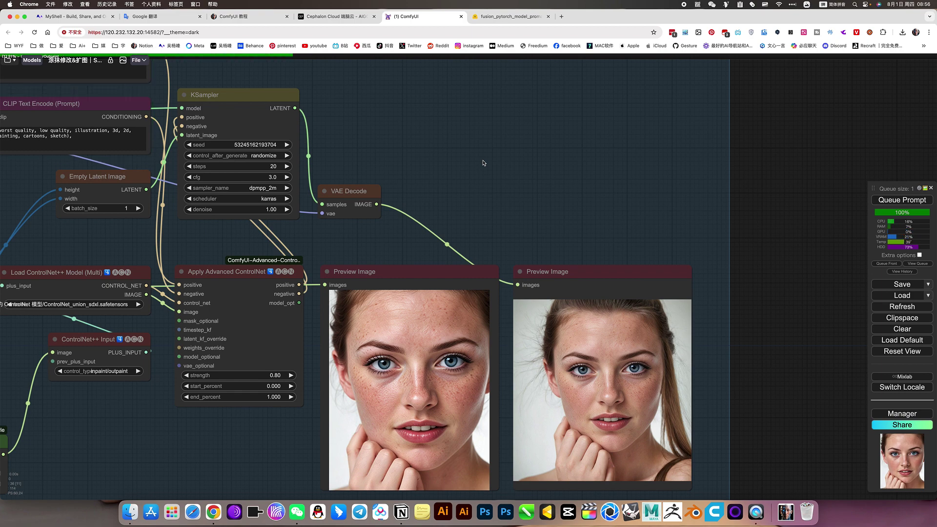
pyautogui.scroll(7, 675, 408)
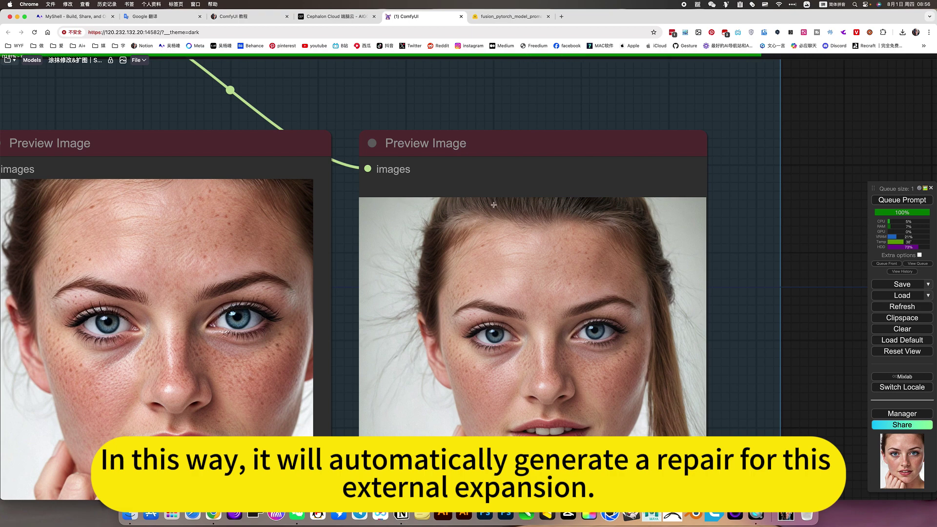
pyautogui.scroll(-3, 621, 323)
pyautogui.scroll(-5, 656, 309)
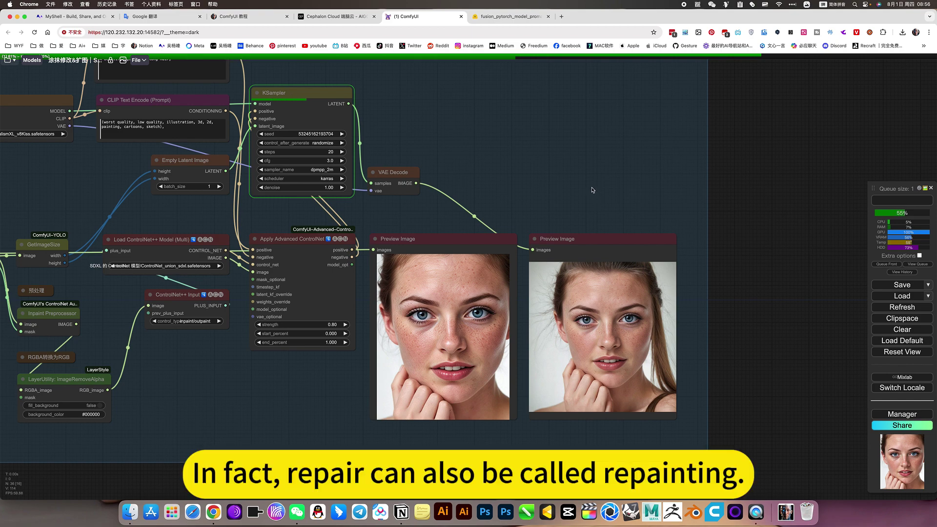
pyautogui.moveTo(596, 188); pyautogui.dragTo(693, 214)
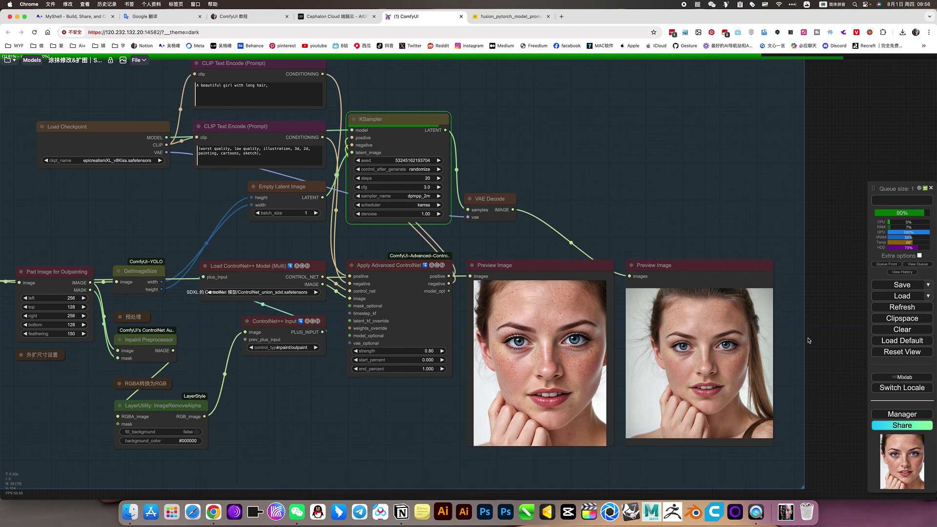
pyautogui.click(271, 269)
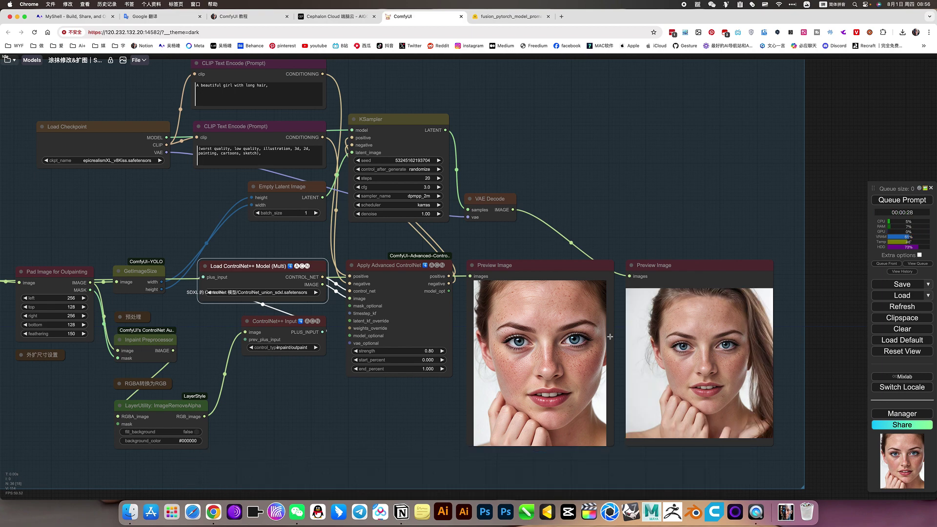
pyautogui.scroll(5, 252, 302)
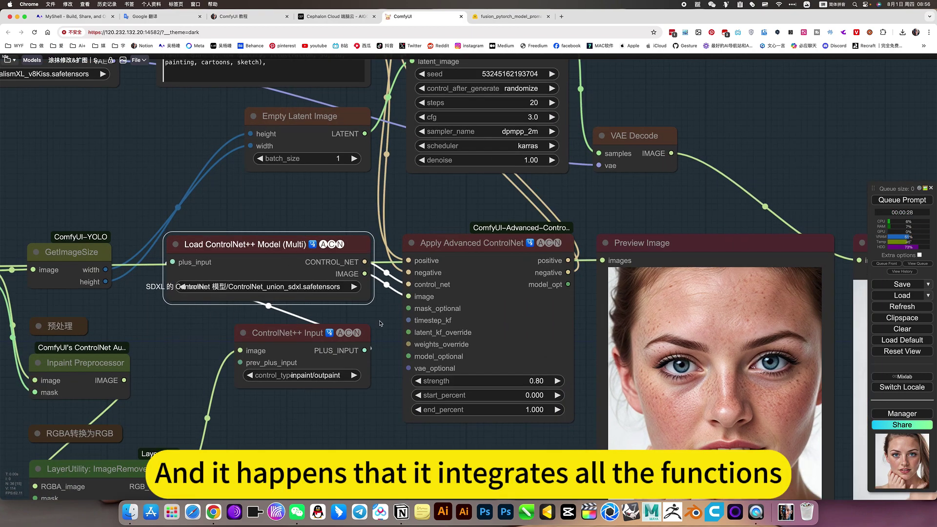
pyautogui.scroll(-3, 379, 324)
pyautogui.scroll(-2, 381, 323)
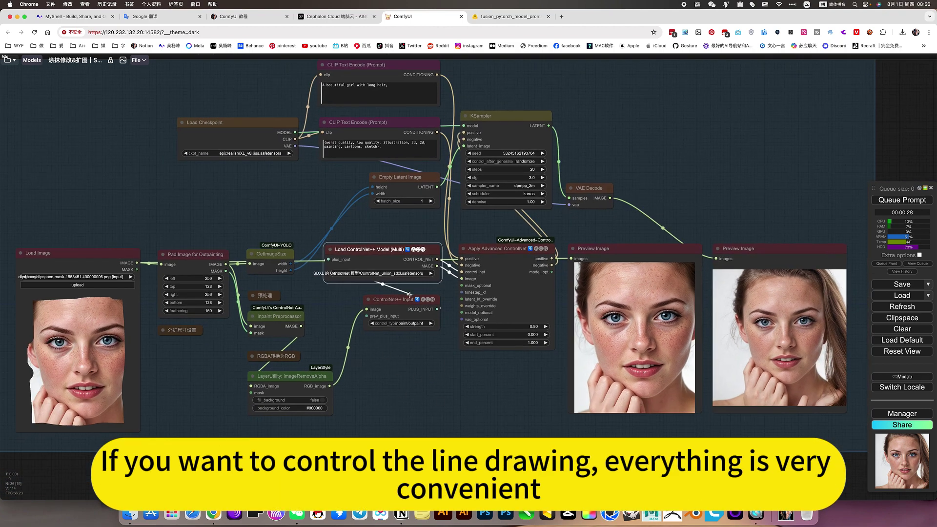
pyautogui.moveTo(410, 294)
pyautogui.mouseDown()
pyautogui.moveTo(413, 385)
pyautogui.moveTo(315, 451)
pyautogui.mouseUp()
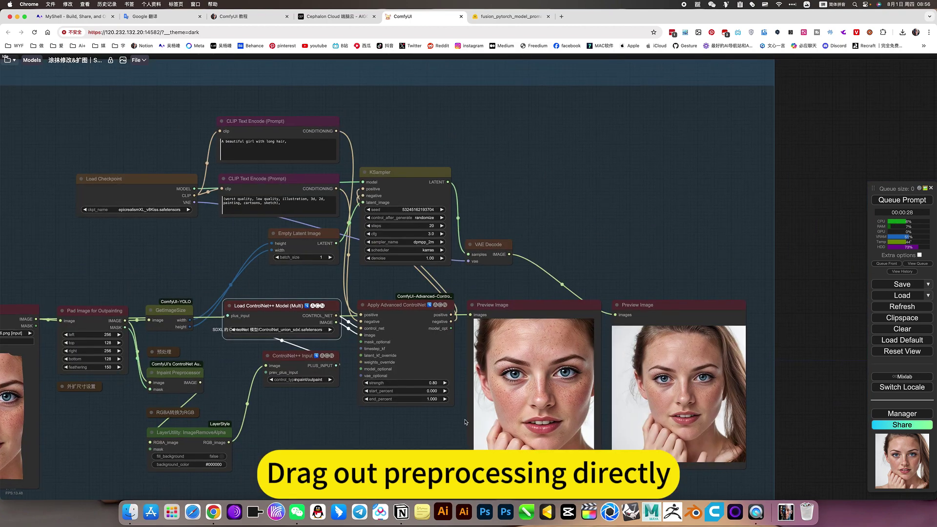
pyautogui.scroll(3, 775, 430)
pyautogui.scroll(5, 595, 307)
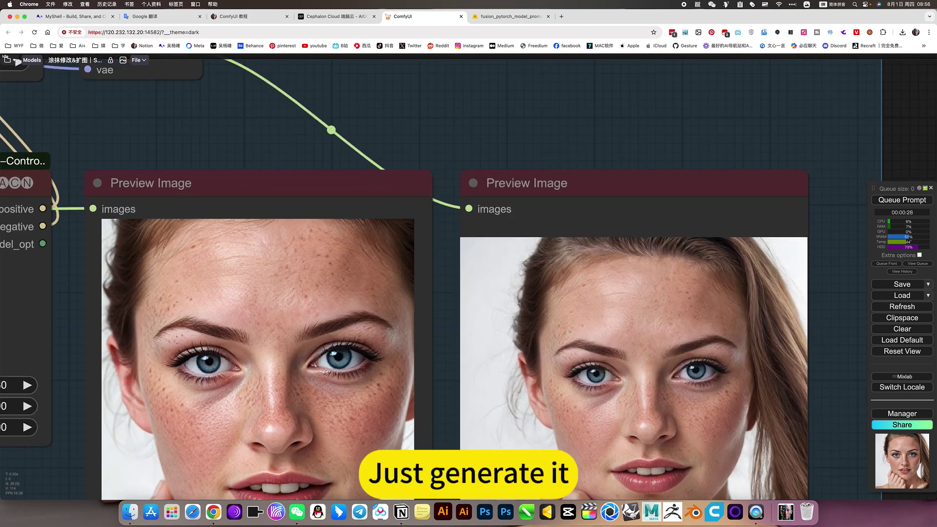
pyautogui.scroll(-3, 595, 306)
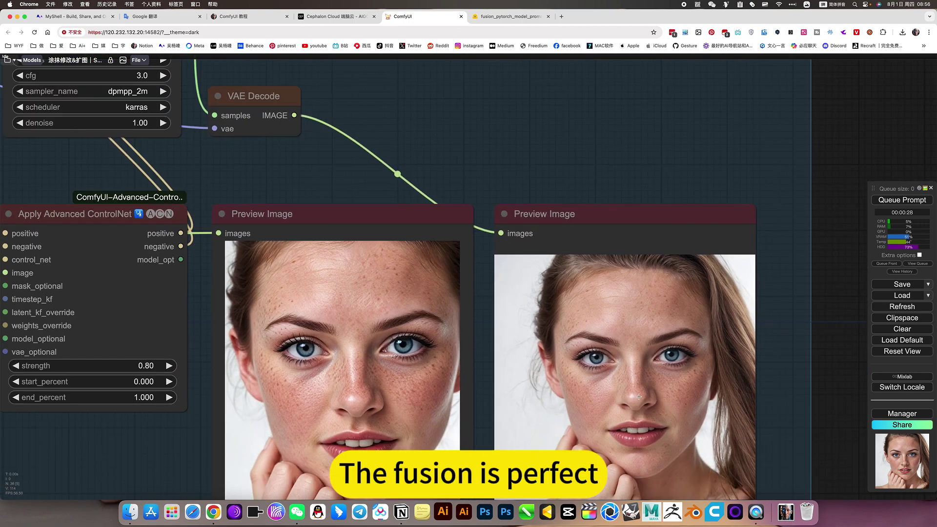
pyautogui.scroll(-4, 689, 373)
pyautogui.scroll(-2, 688, 226)
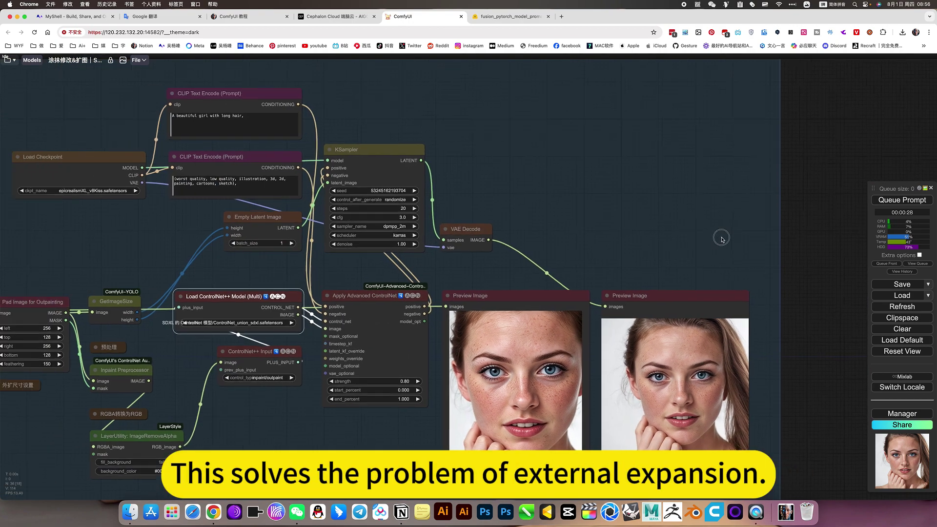
pyautogui.scroll(-2, 688, 226)
pyautogui.scroll(-2, 689, 225)
# Step: Set the outpainting group's nodes to Never and the 涂抹修改 group's nodes to Always
pyautogui.rightClick(644, 189)
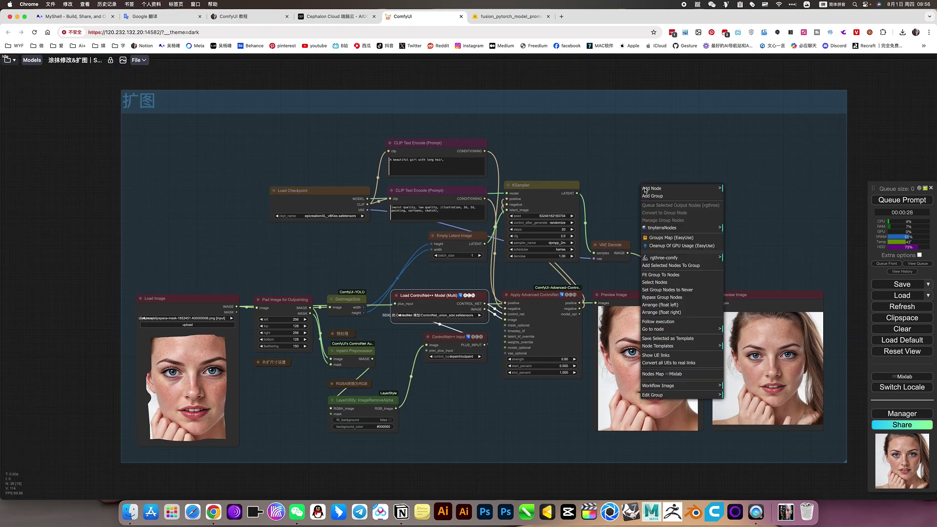
pyautogui.click(662, 290)
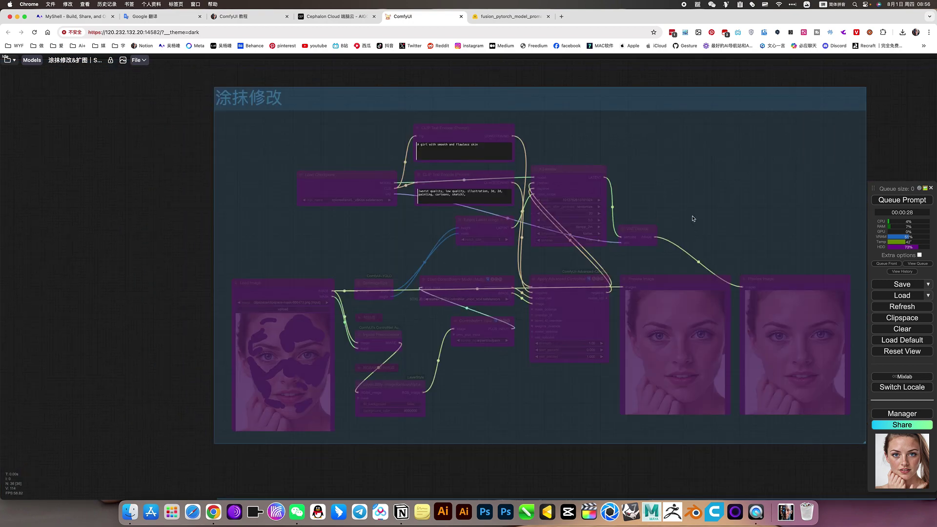
pyautogui.rightClick(692, 217)
pyautogui.click(729, 318)
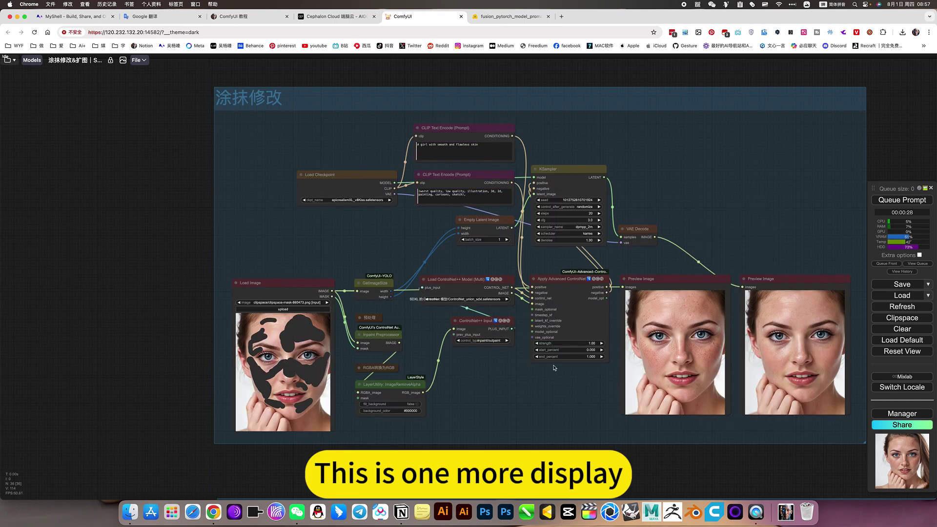
pyautogui.scroll(1, 554, 368)
# Step: Drop the new photo of a woman in a black top onto the Load Image node
pyautogui.click(276, 366)
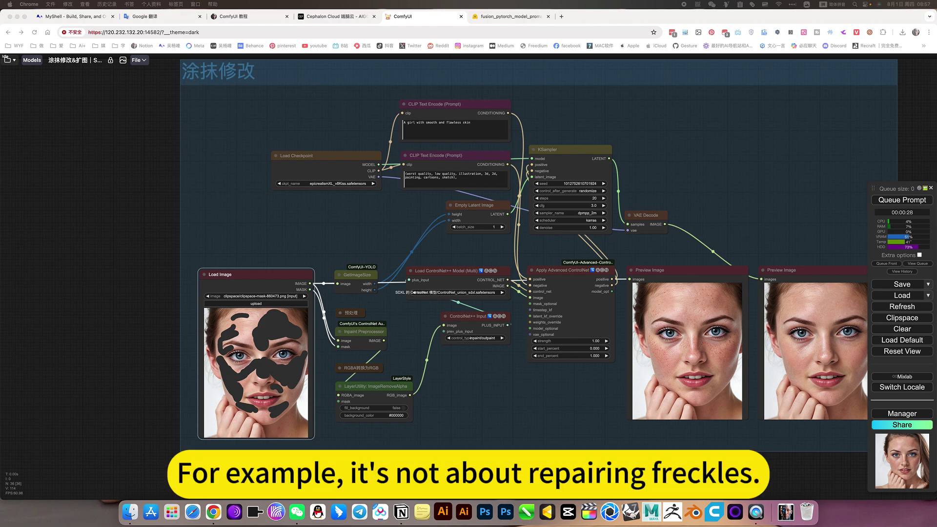
pyautogui.moveTo(282, 417); pyautogui.dragTo(230, 385)
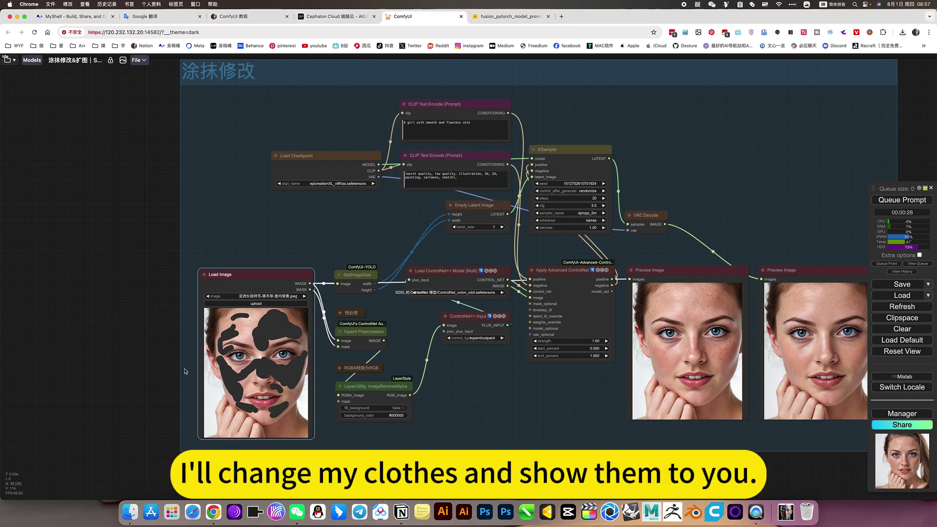
pyautogui.scroll(3, 139, 351)
pyautogui.scroll(2, 140, 352)
pyautogui.moveTo(157, 374); pyautogui.dragTo(157, 295)
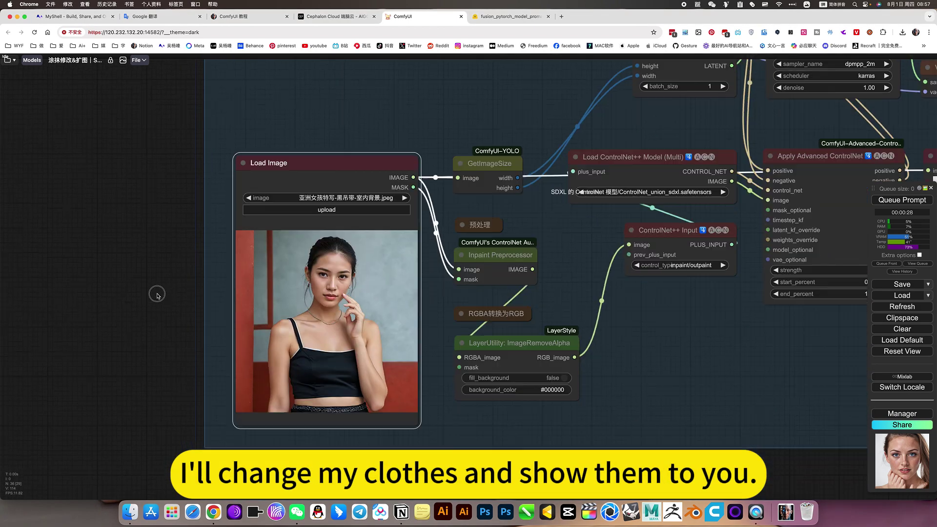
pyautogui.scroll(-1, 157, 294)
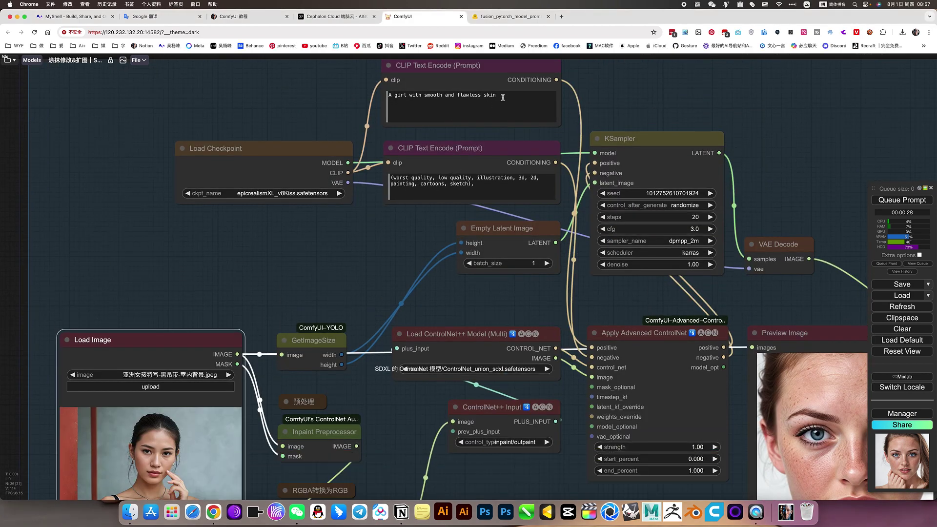
# Step: Replace the positive prompt with 'a girl in beautiful red clothes' and select the word red
pyautogui.click(502, 96)
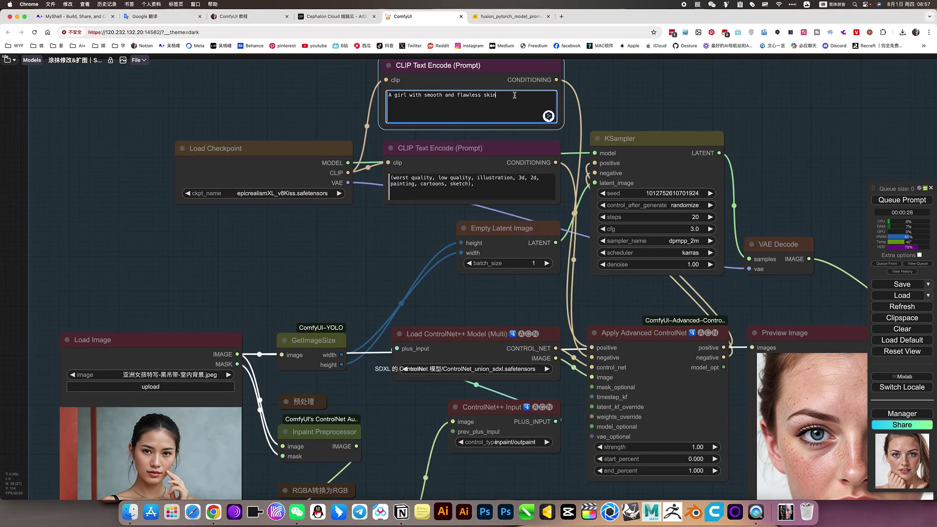
pyautogui.press('super+a')
pyautogui.write('A girl, beautiful clothes, beautiful red clothes,')
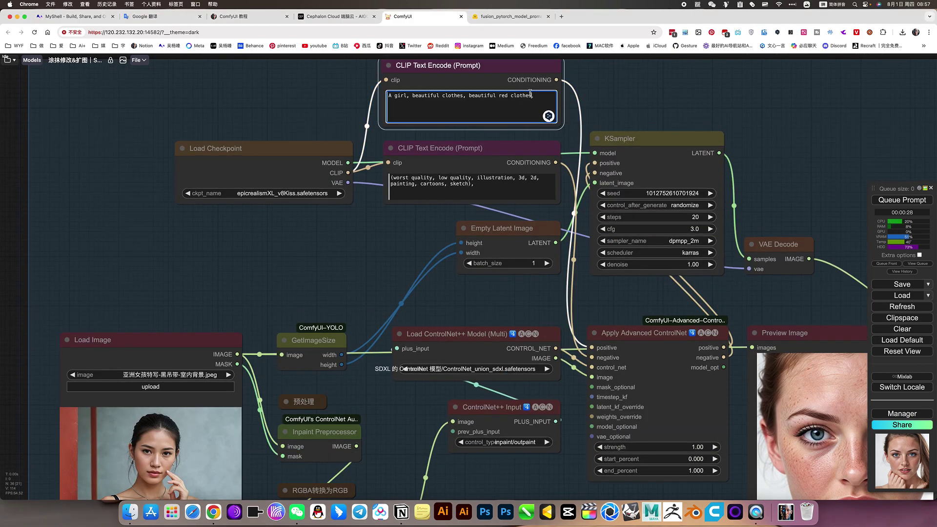
pyautogui.doubleClick(504, 95)
# Step: In Google Translate replace 'union' with 蓝色 to get its English word, blue
pyautogui.click(161, 16)
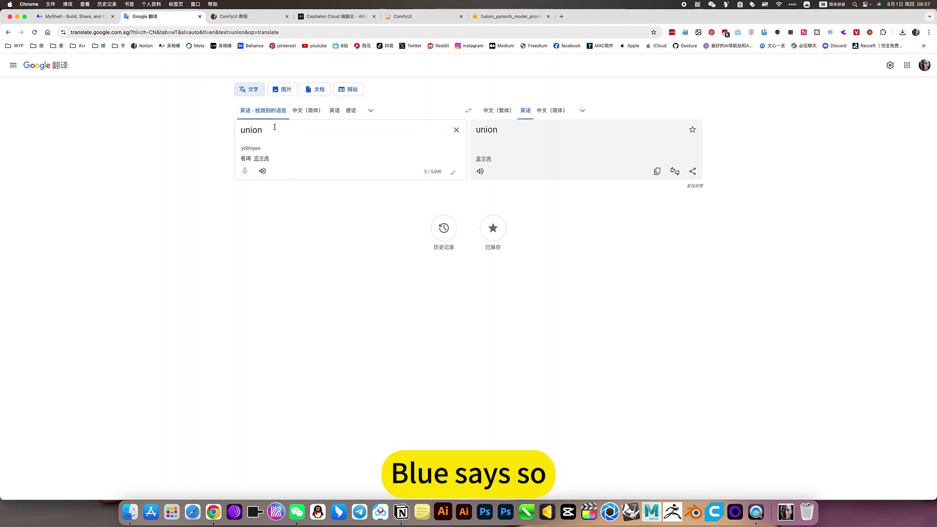
pyautogui.doubleClick(253, 130)
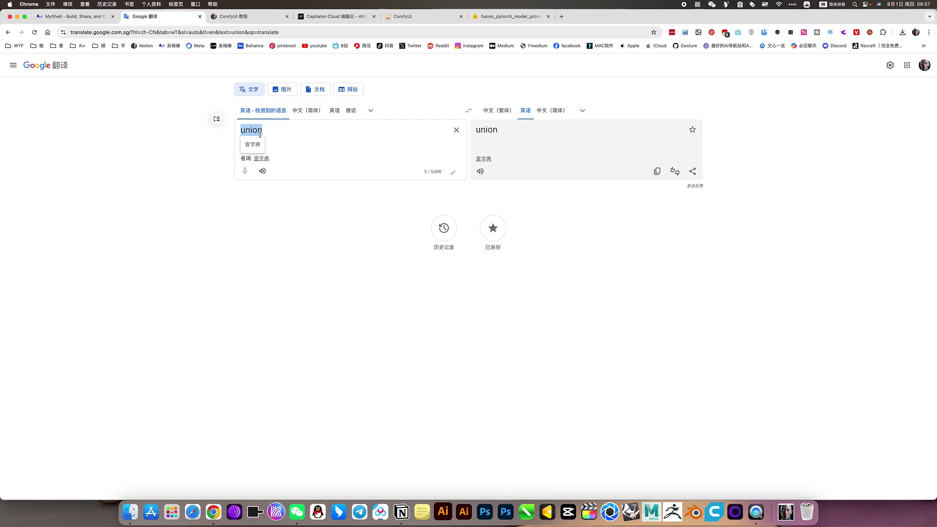
pyautogui.click(271, 175)
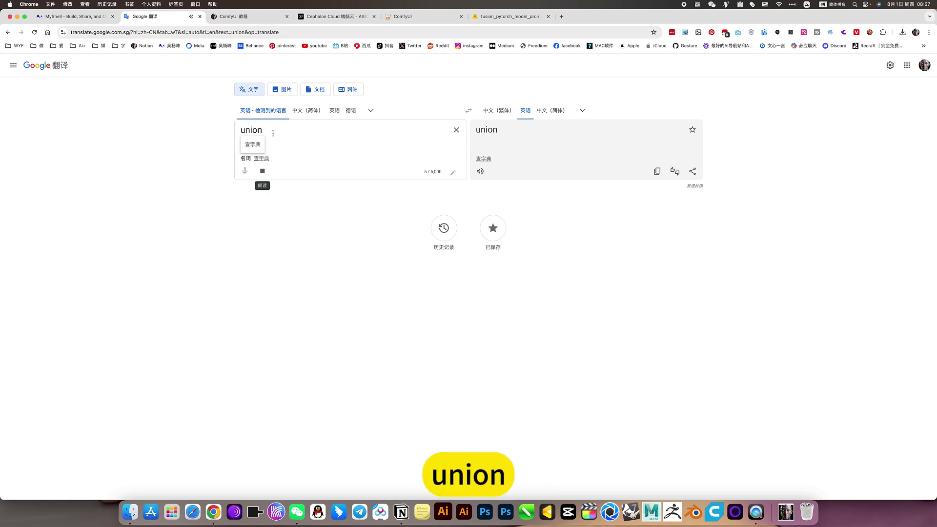
pyautogui.moveTo(264, 131); pyautogui.dragTo(130, 120)
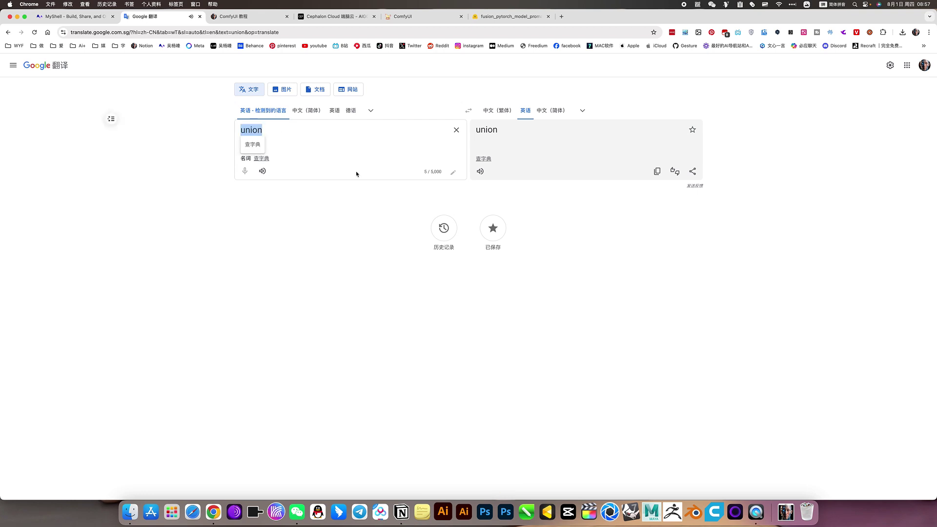
pyautogui.write('lanse')
pyautogui.press('space')
pyautogui.press('Return')
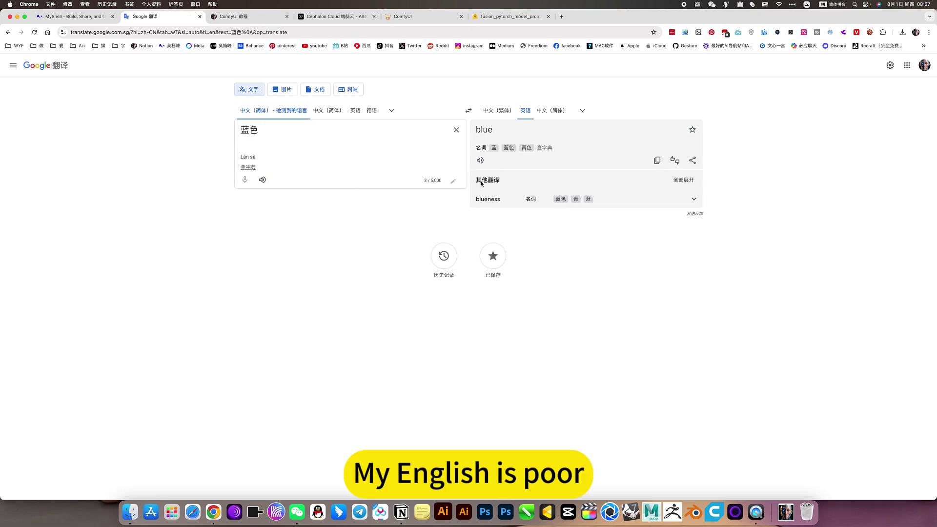
# Step: Back in ComfyUI, finish changing the prompt to blue clothes and bring Load Image into view
pyautogui.click(515, 17)
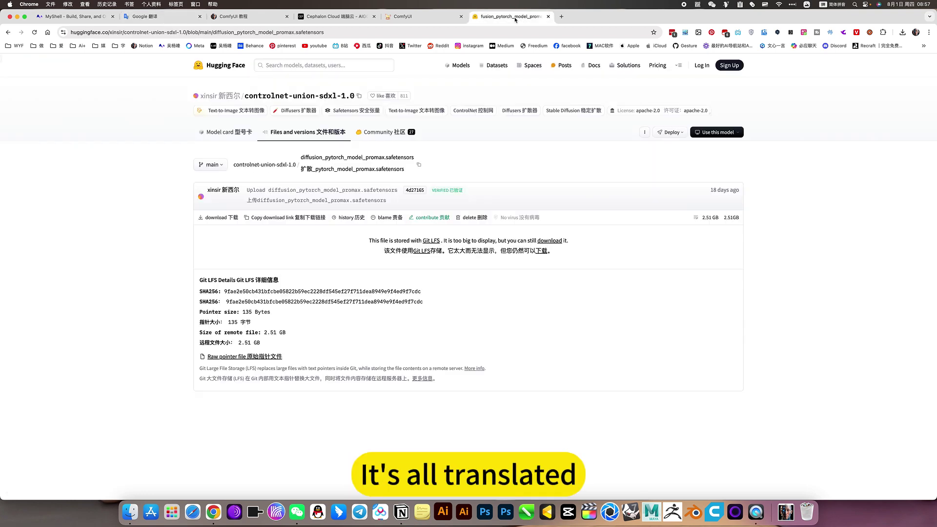
pyautogui.click(427, 19)
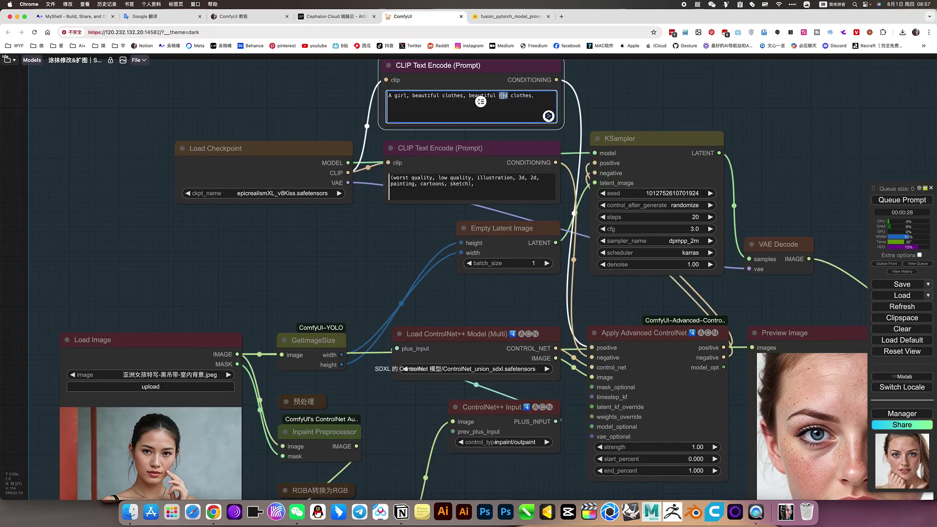
pyautogui.write('blue')
pyautogui.click(356, 265)
pyautogui.moveTo(356, 265); pyautogui.dragTo(474, 73)
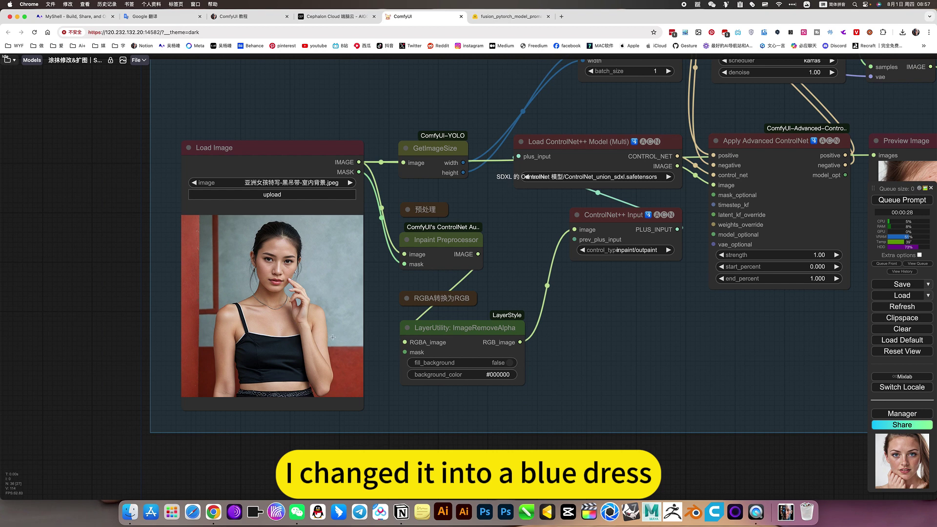
# Step: Paint a mask over the strap and the whole black top in the Load Image photo
pyautogui.rightClick(294, 170)
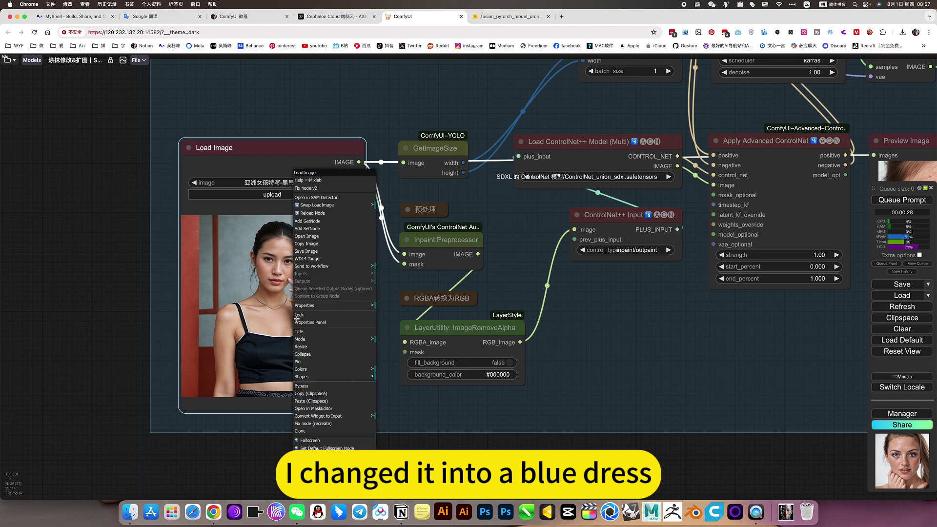
pyautogui.click(311, 409)
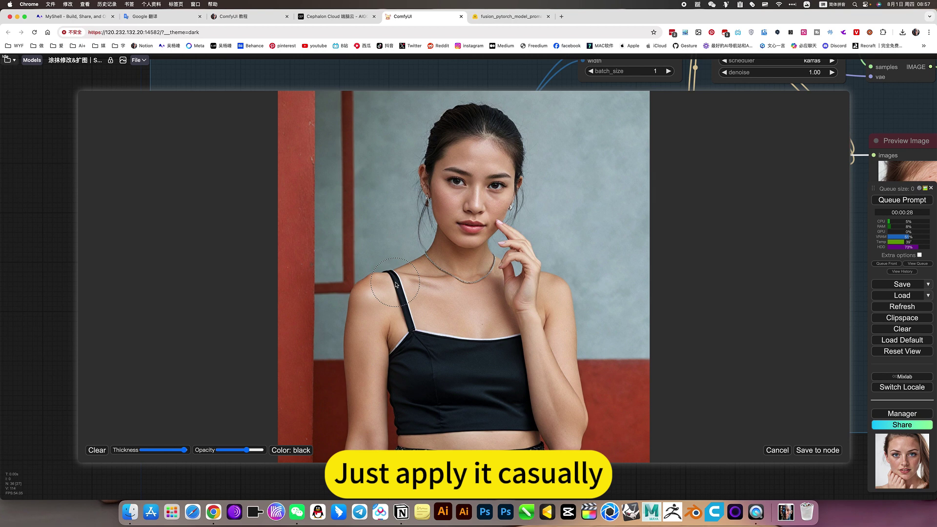
pyautogui.moveTo(395, 286)
pyautogui.mouseDown()
pyautogui.moveTo(383, 361)
pyautogui.moveTo(410, 418)
pyautogui.moveTo(523, 418)
pyautogui.moveTo(490, 346)
pyautogui.moveTo(449, 377)
pyautogui.moveTo(495, 377)
pyautogui.moveTo(516, 314)
pyautogui.mouseUp()
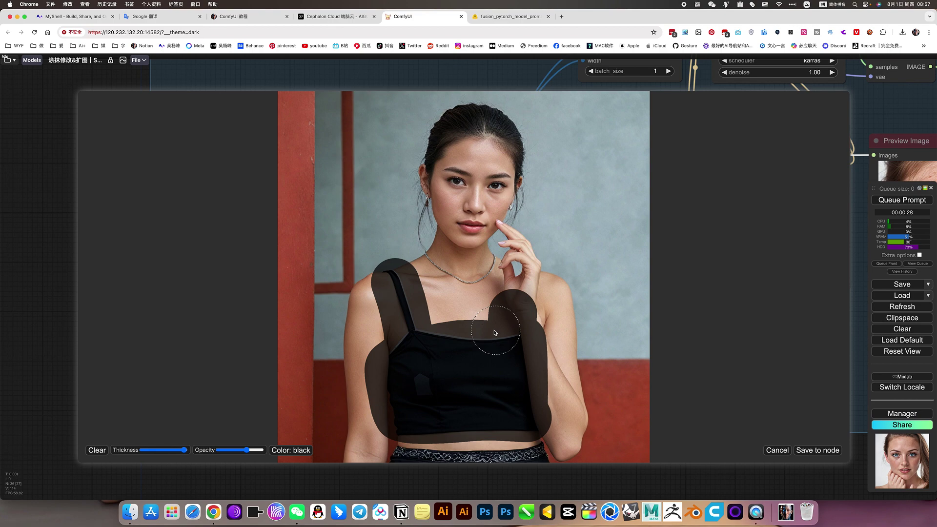
pyautogui.moveTo(410, 330); pyautogui.dragTo(494, 333)
# Step: Save the mask to the Load Image node and queue the prompt with Ctrl+Enter
pyautogui.click(817, 450)
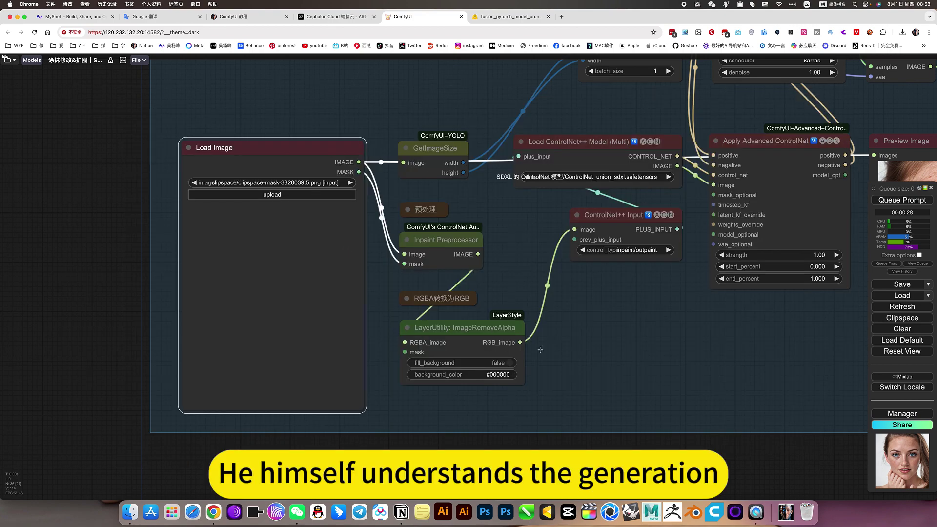
pyautogui.hotkey('ctrl', 'Return')
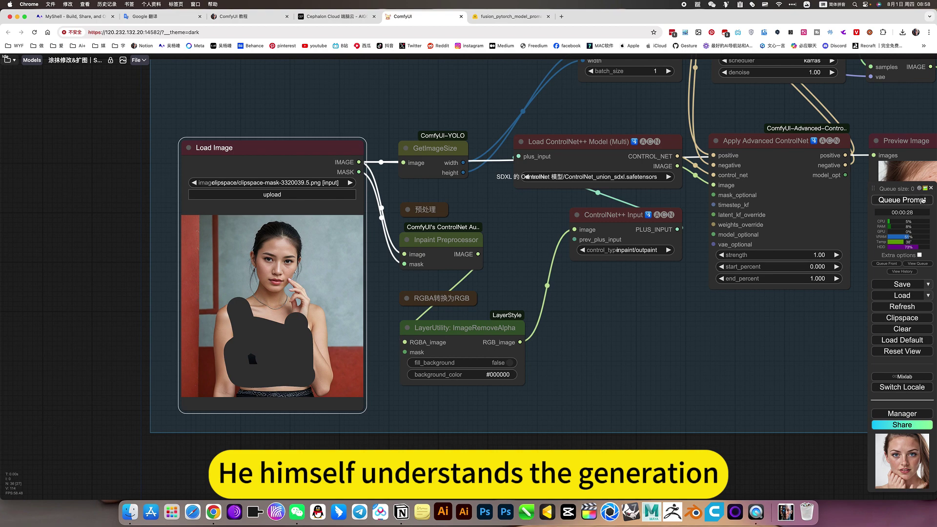
pyautogui.scroll(-2, 718, 387)
pyautogui.scroll(-2, 732, 417)
pyautogui.moveTo(744, 447); pyautogui.dragTo(513, 465)
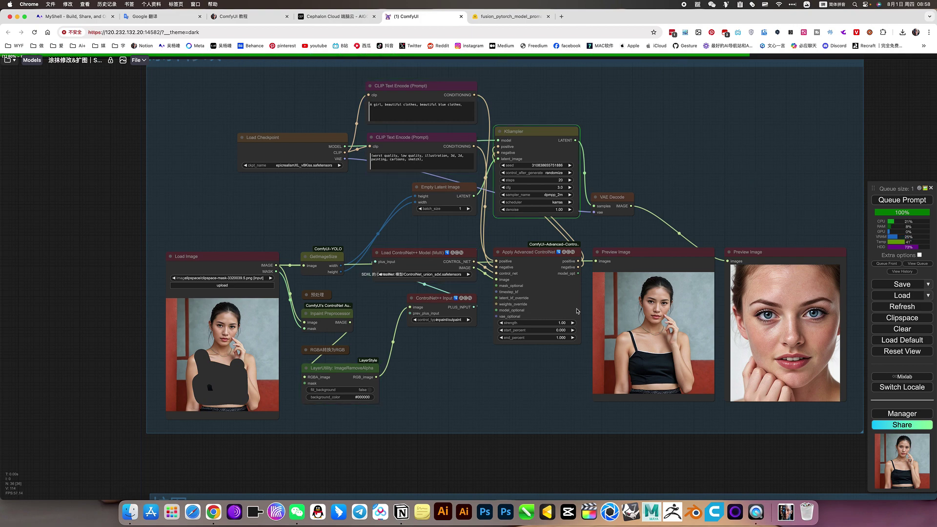
pyautogui.scroll(2, 194, 389)
pyautogui.scroll(3, 193, 389)
# Step: Reopen the mask and toggle white/black display to check its coverage of the top
pyautogui.rightClick(264, 372)
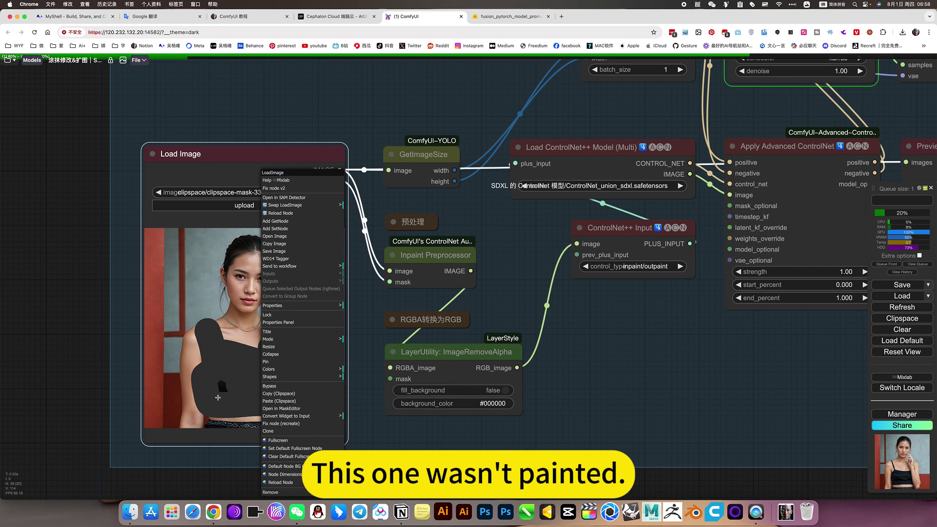
pyautogui.click(294, 409)
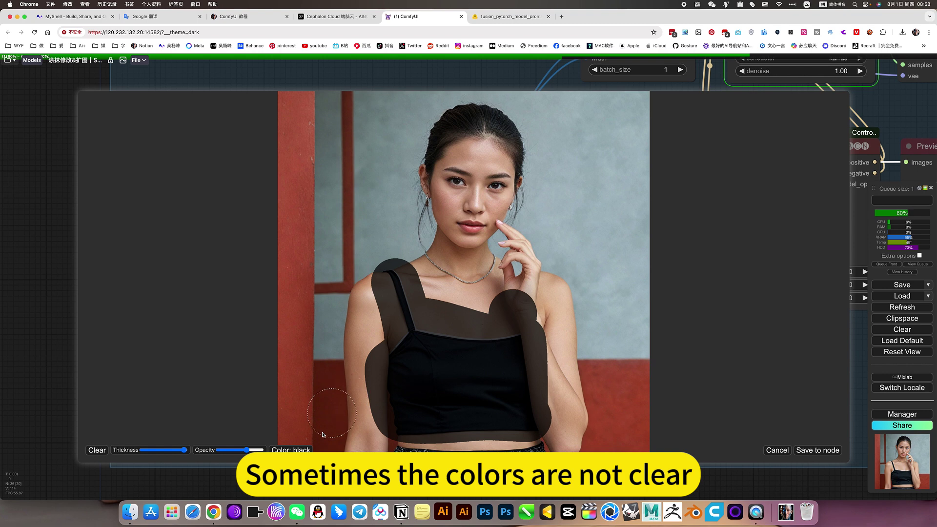
pyautogui.click(291, 450)
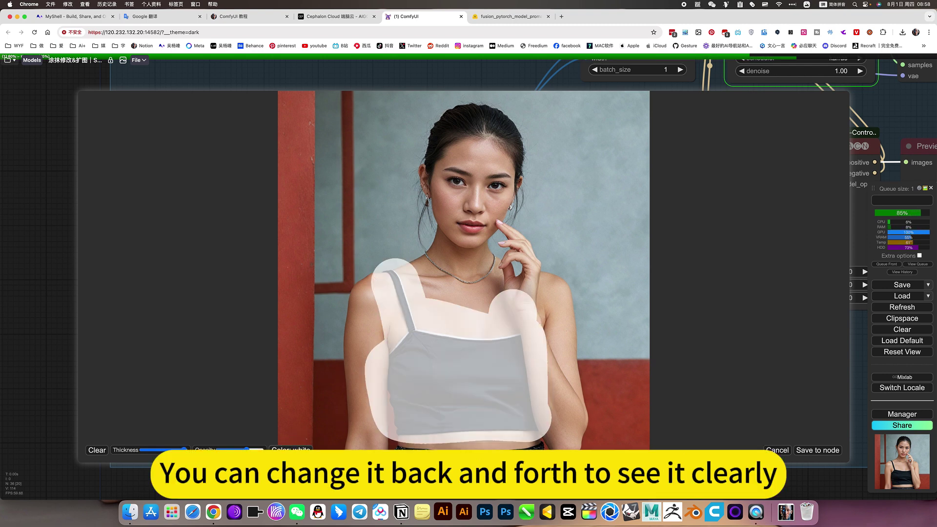
pyautogui.click(291, 450)
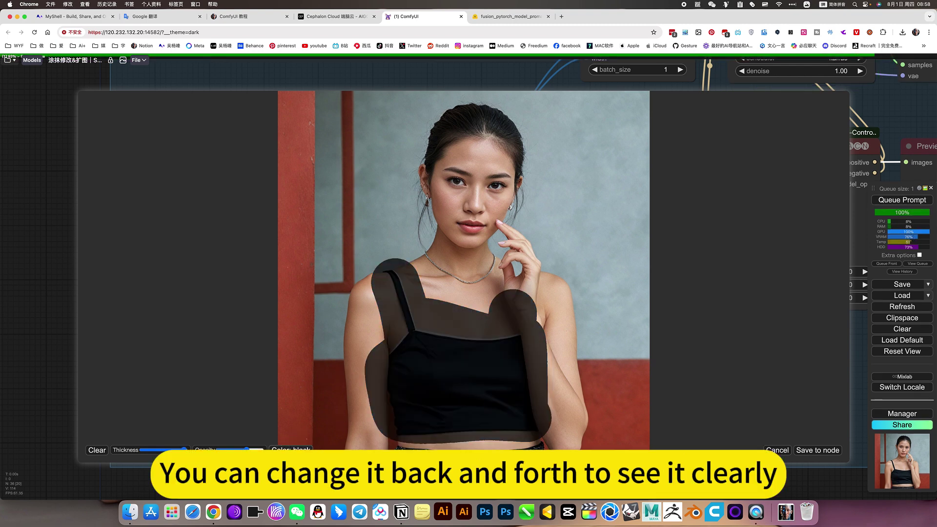
pyautogui.click(290, 450)
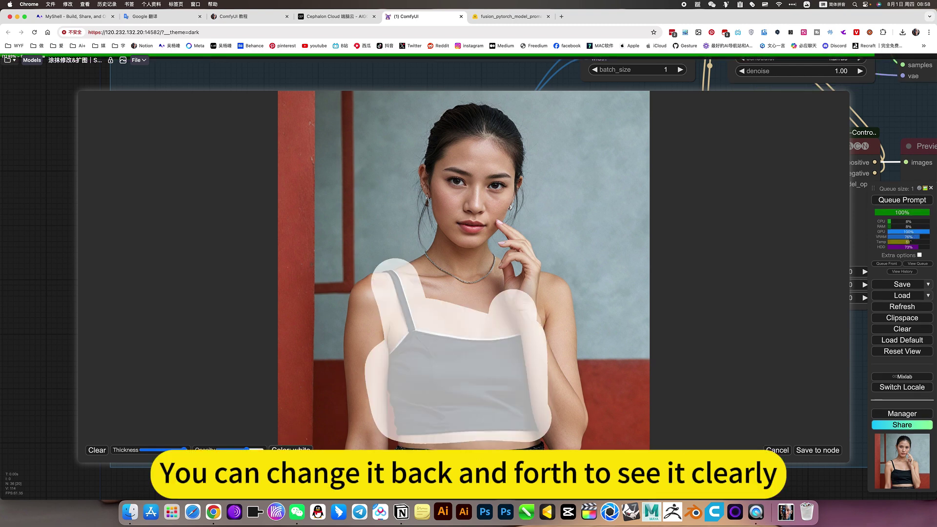
# Step: Save the mask back to the node and run the workflow again via Queue Prompt
pyautogui.click(818, 449)
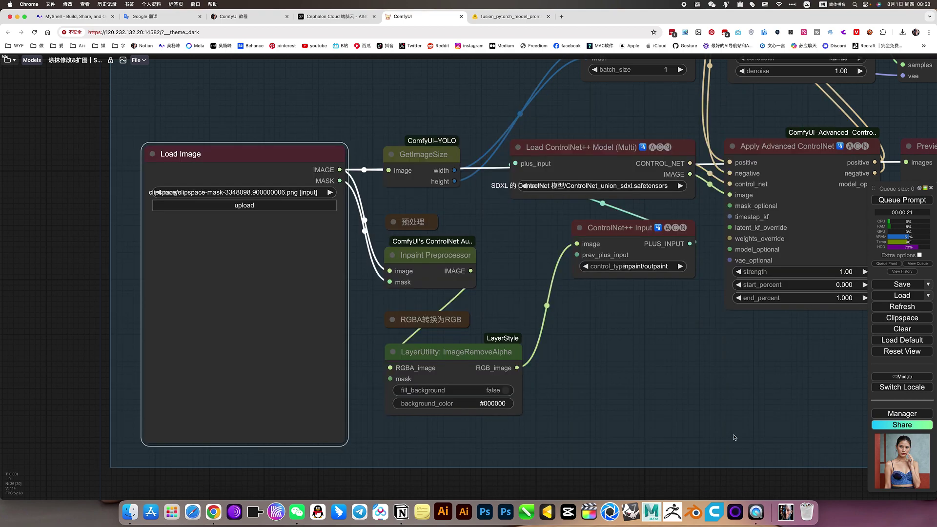
pyautogui.click(707, 378)
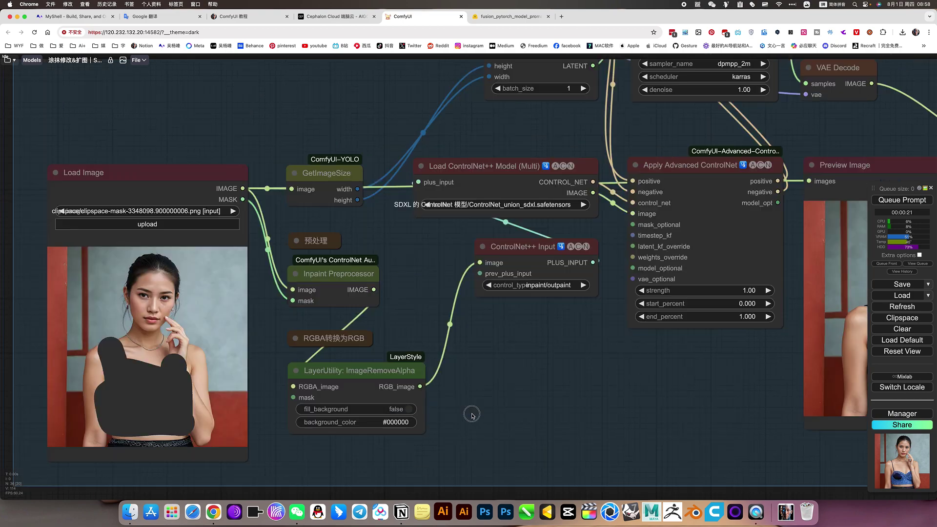
pyautogui.moveTo(724, 424); pyautogui.dragTo(308, 431)
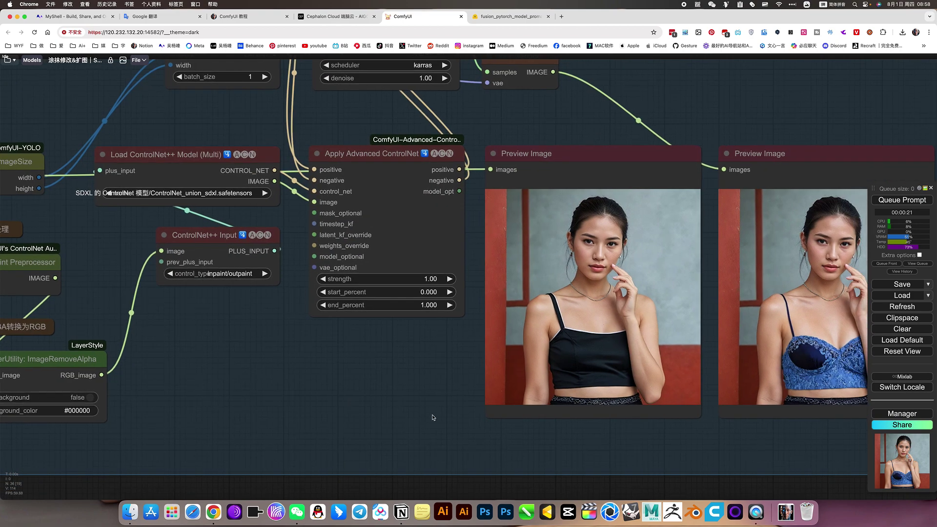
pyautogui.click(894, 200)
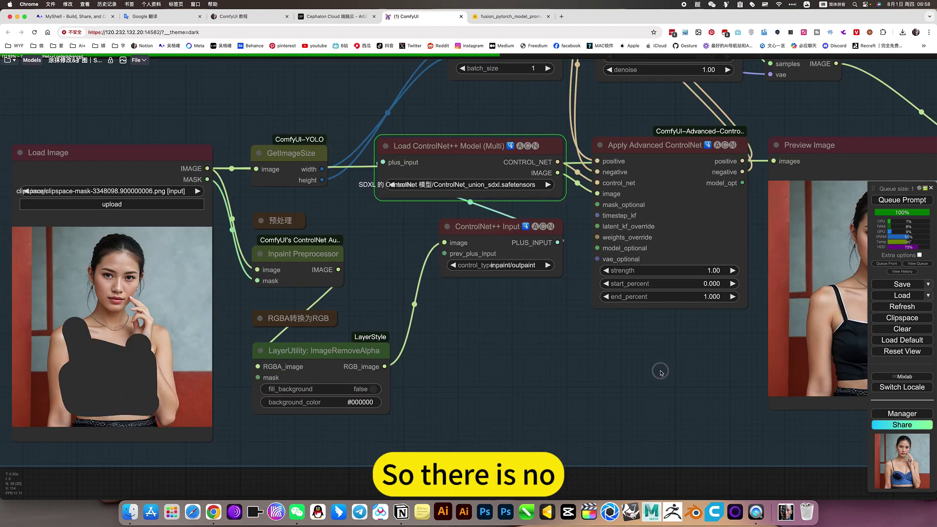
pyautogui.hscroll(-10, 105, 382)
pyautogui.hscroll(8, 662, 389)
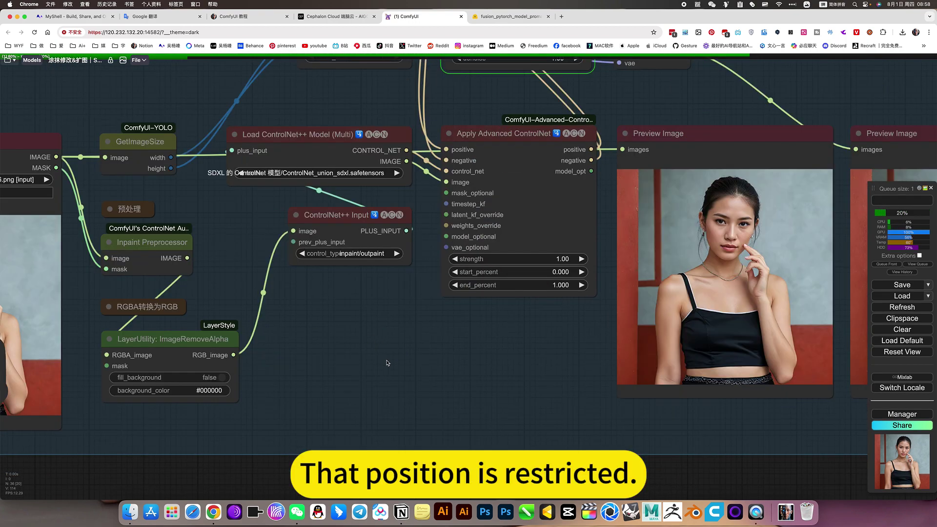
pyautogui.hscroll(2, 484, 370)
pyautogui.hscroll(2, 484, 369)
pyautogui.scroll(2, 349, 404)
pyautogui.scroll(-5, 345, 398)
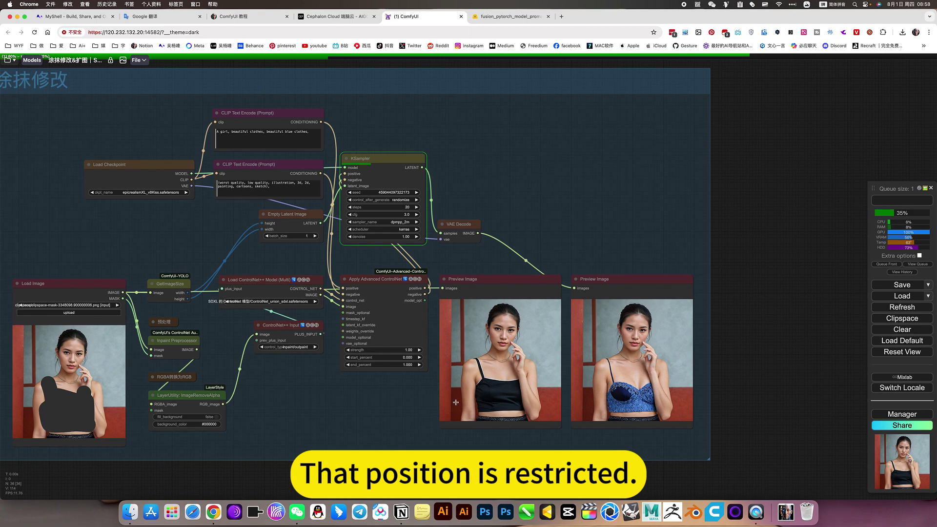
pyautogui.scroll(-3, 524, 316)
pyautogui.hscroll(-3, 540, 261)
pyautogui.hscroll(-3, 588, 274)
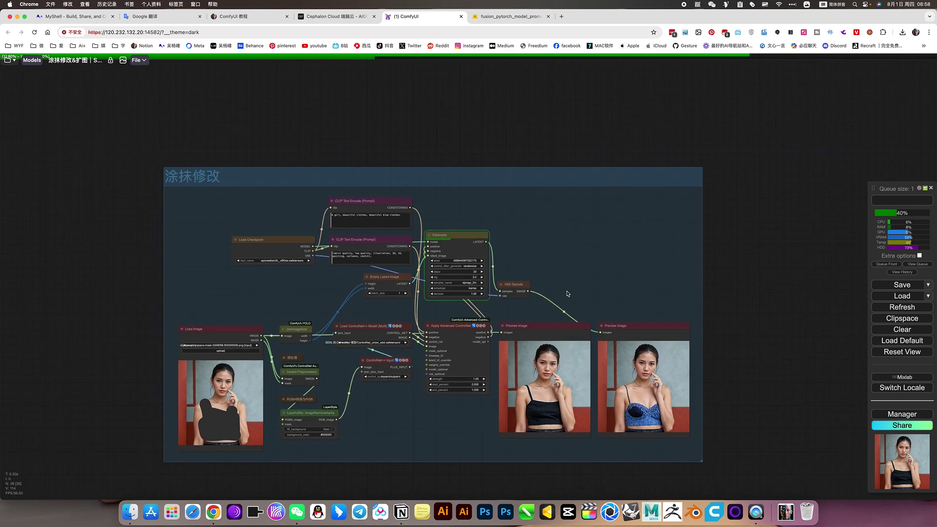
pyautogui.scroll(3, 564, 293)
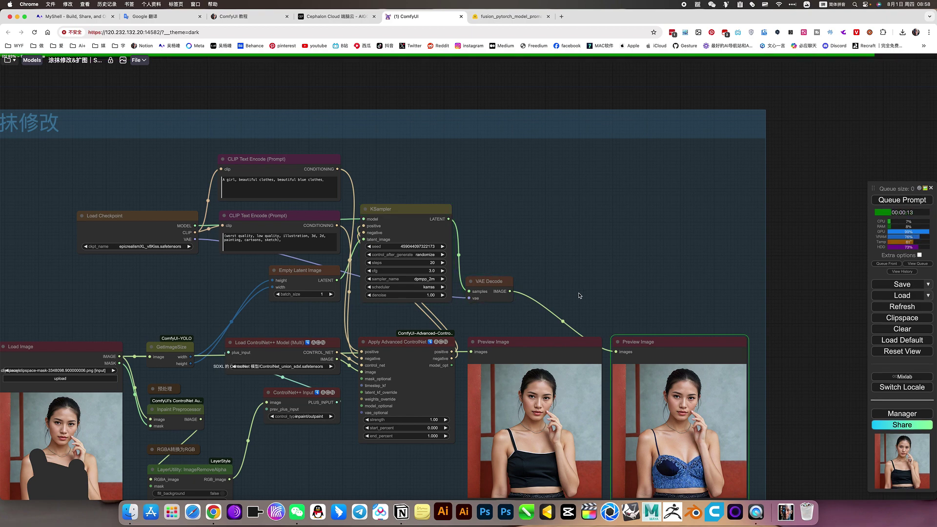
pyautogui.scroll(2, 633, 295)
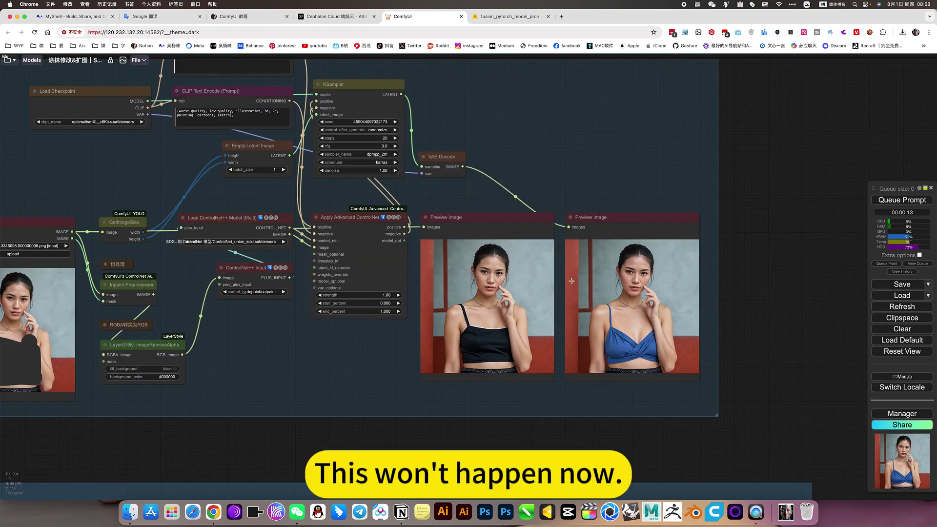
pyautogui.scroll(2, 579, 286)
pyautogui.scroll(3, 630, 357)
pyautogui.scroll(4, 630, 357)
pyautogui.scroll(2, 636, 360)
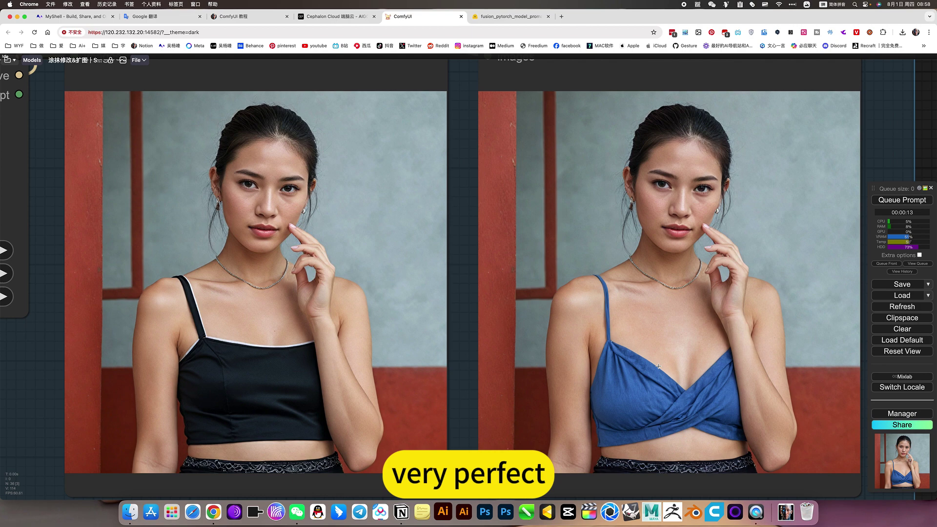
pyautogui.scroll(5, 647, 368)
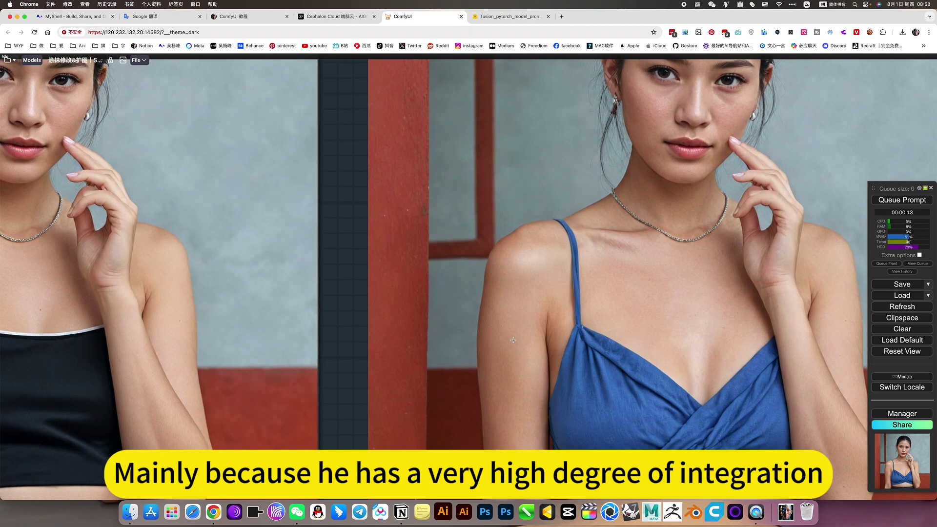
pyautogui.scroll(-3, 573, 316)
pyautogui.scroll(-3, 513, 337)
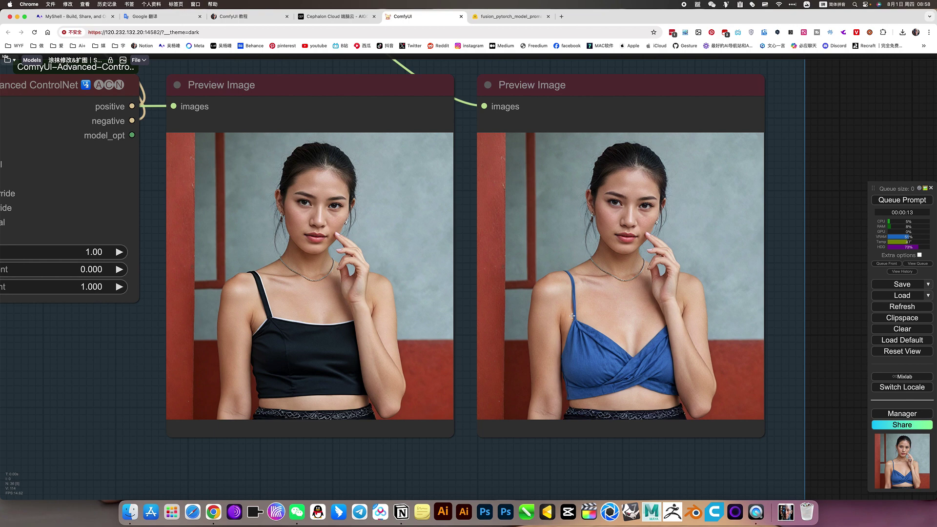
pyautogui.scroll(-3, 439, 359)
# Step: Copy the generated blue-top preview image to Clipspace
pyautogui.moveTo(364, 370); pyautogui.dragTo(744, 390)
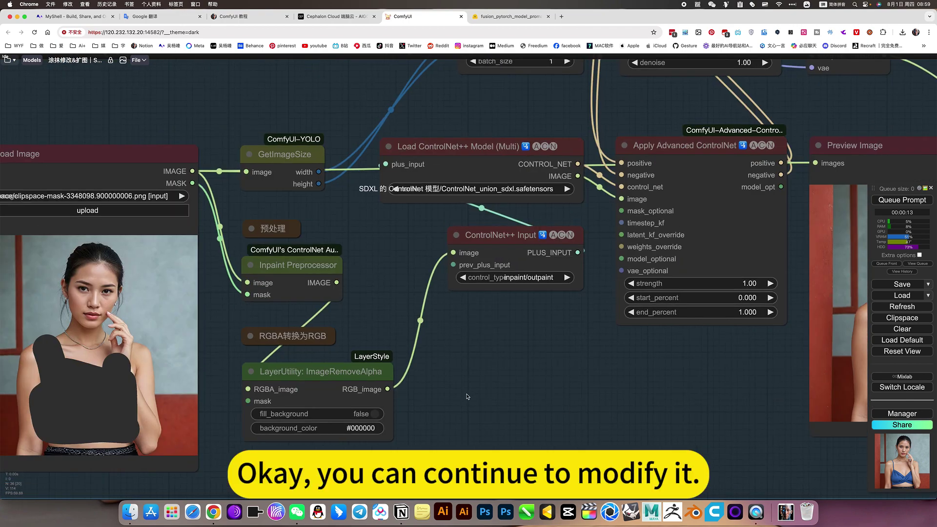
pyautogui.moveTo(524, 378)
pyautogui.mouseDown()
pyautogui.moveTo(325, 324)
pyautogui.moveTo(242, 320)
pyautogui.mouseUp()
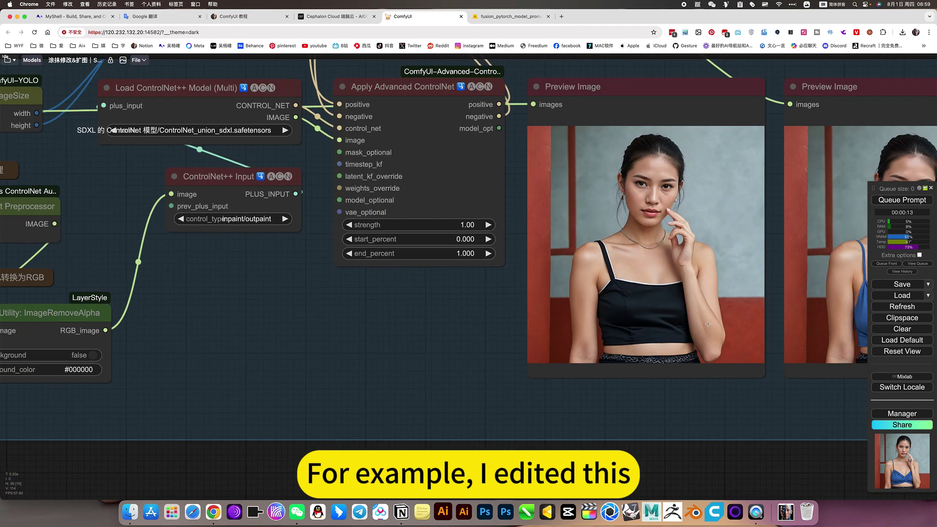
pyautogui.rightClick(828, 298)
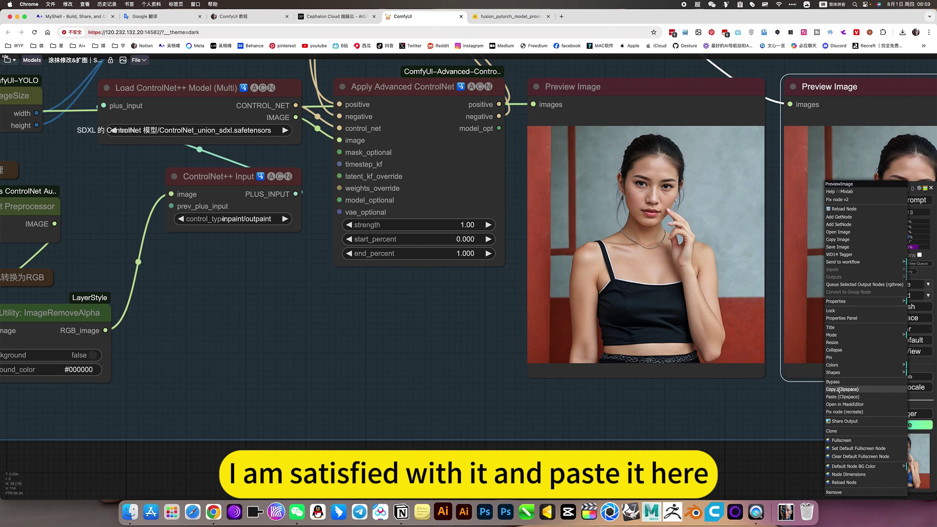
pyautogui.click(839, 394)
# Step: Paste the Clipspace image into the Load Image node as the new source
pyautogui.moveTo(420, 345); pyautogui.dragTo(846, 360)
pyautogui.rightClick(258, 173)
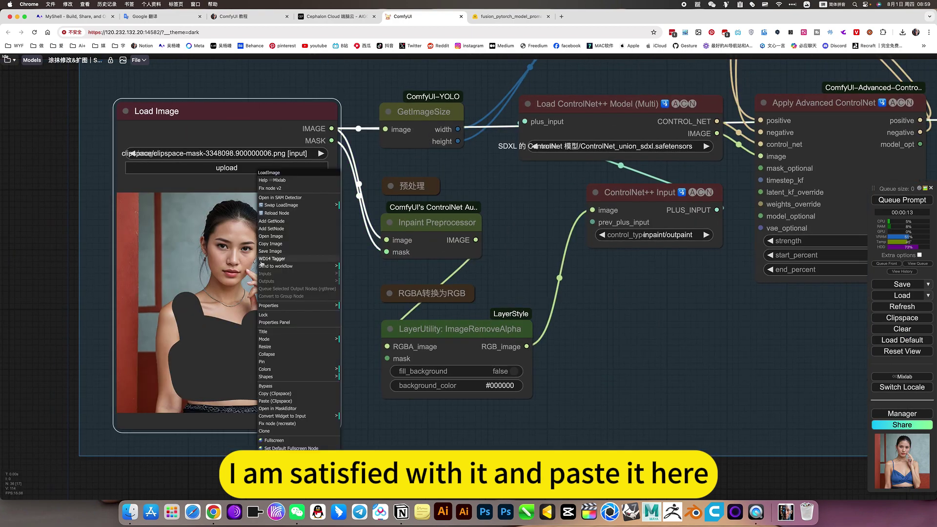
pyautogui.click(279, 402)
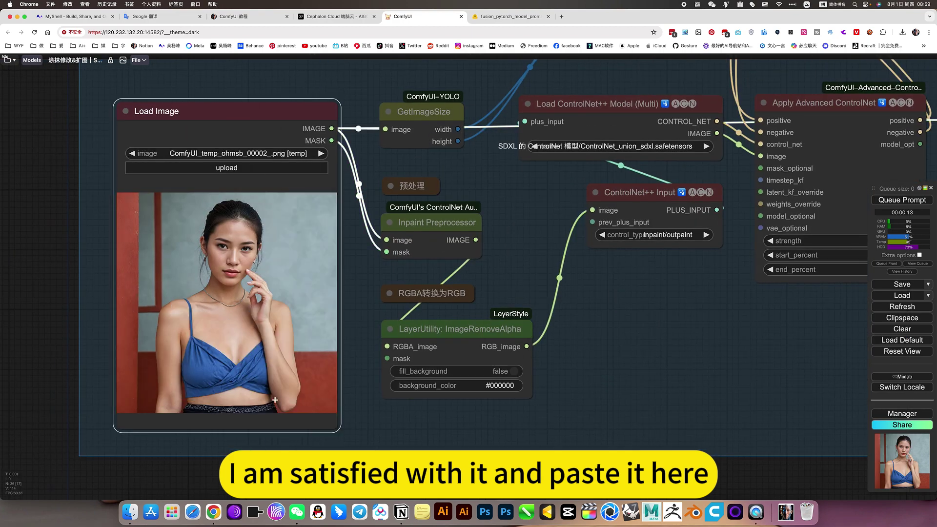
pyautogui.rightClick(214, 316)
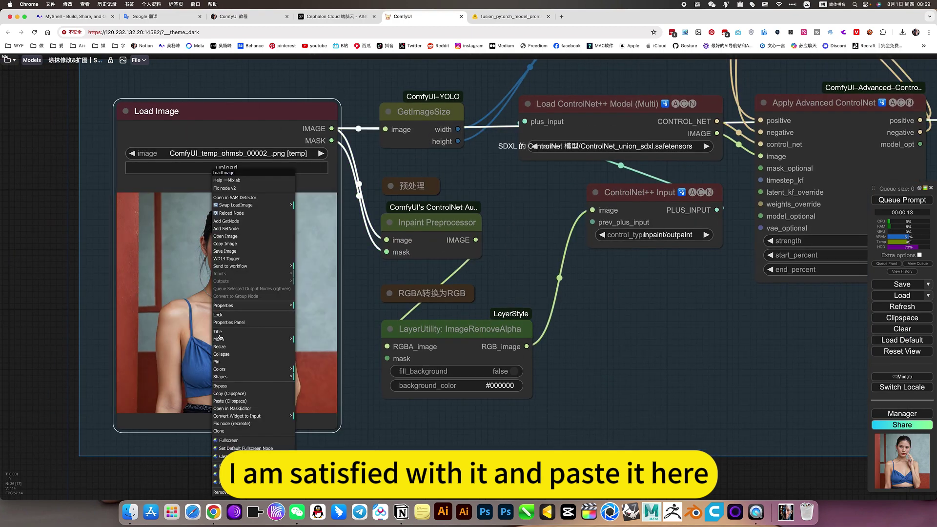
# Step: Paint a mask along the woman's neck on the blue-top image and save it to the node
pyautogui.click(234, 409)
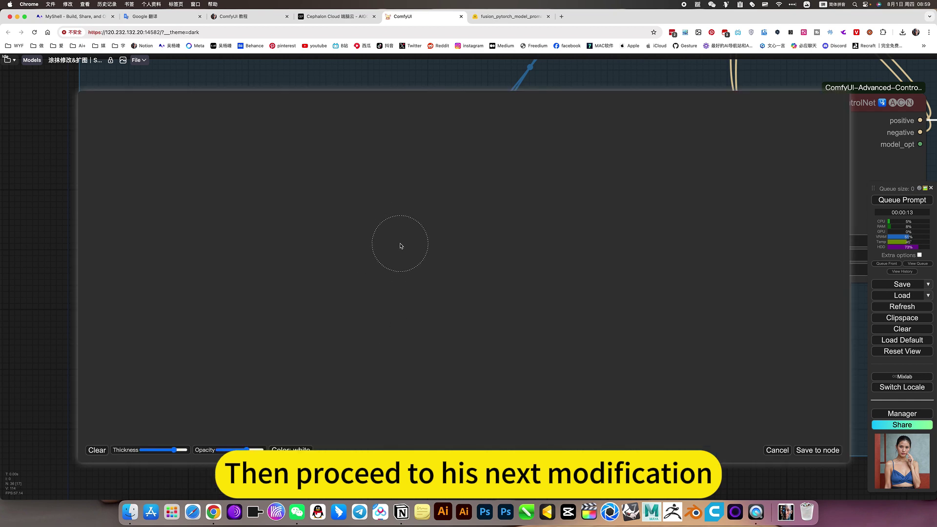
pyautogui.scroll(-5, 400, 246)
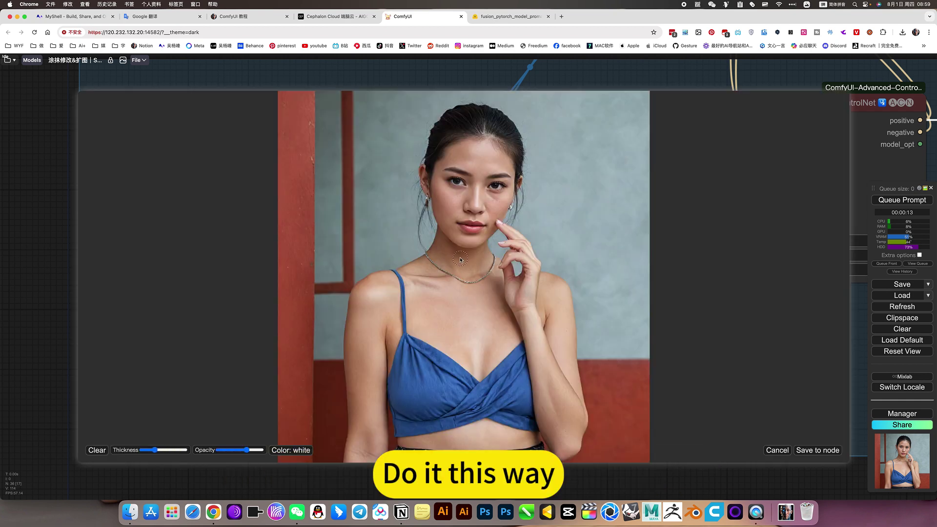
pyautogui.moveTo(424, 253)
pyautogui.mouseDown()
pyautogui.moveTo(491, 276)
pyautogui.moveTo(429, 264)
pyautogui.moveTo(485, 274)
pyautogui.moveTo(481, 290)
pyautogui.moveTo(448, 282)
pyautogui.moveTo(478, 279)
pyautogui.mouseUp()
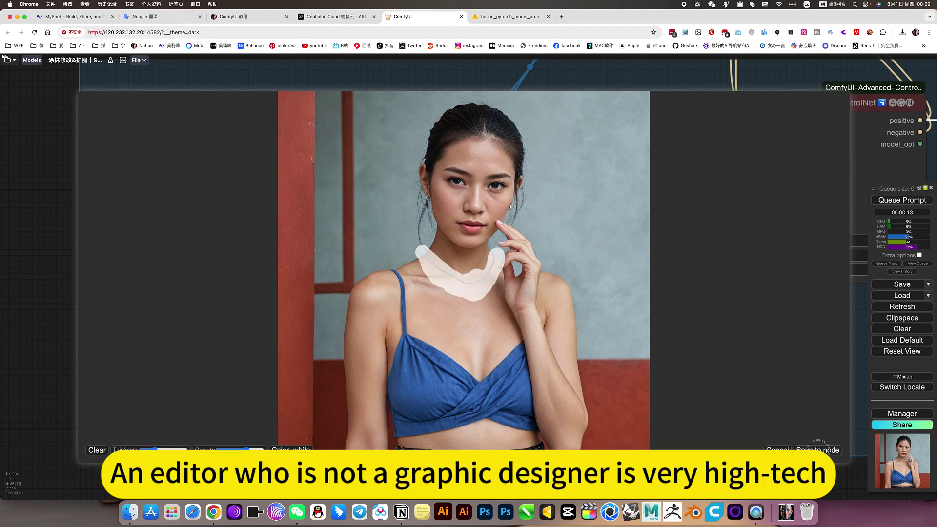
pyautogui.click(818, 449)
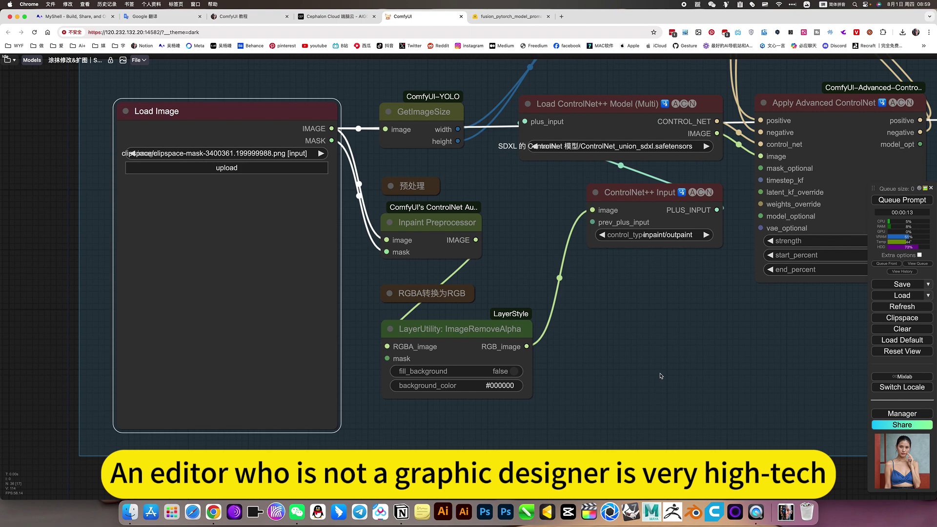
pyautogui.scroll(-3, 659, 377)
pyautogui.scroll(3, 502, 114)
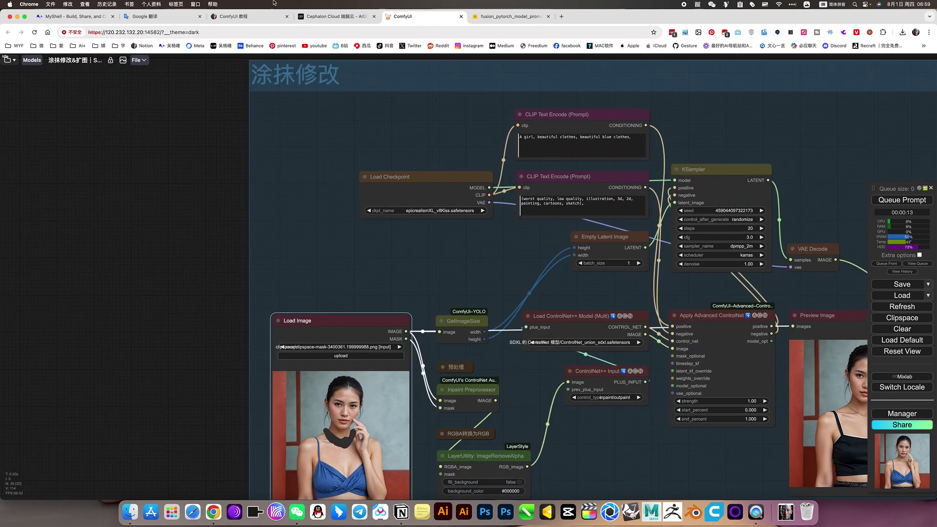
pyautogui.click(477, 19)
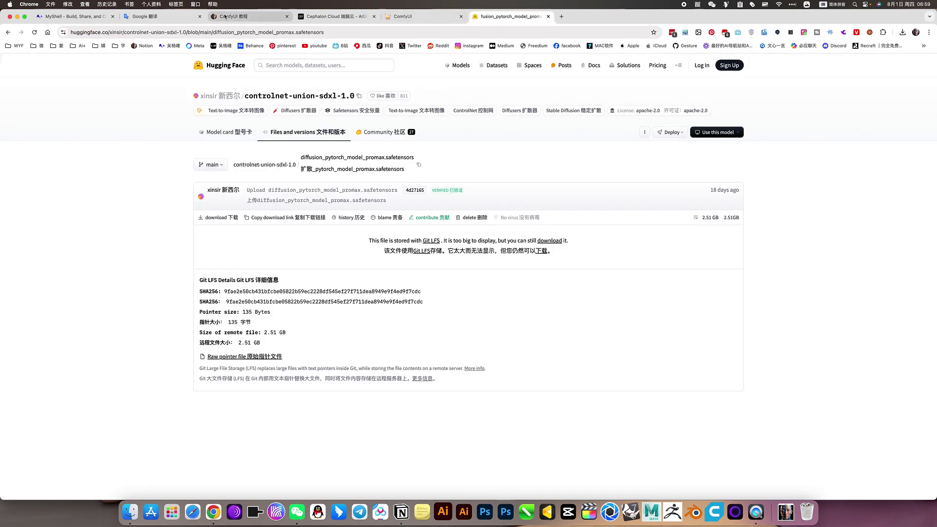
# Step: Translate 一个女孩，钻石项链 to 'A girl with a diamond necklace' and copy the English
pyautogui.click(176, 17)
pyautogui.doubleClick(278, 134)
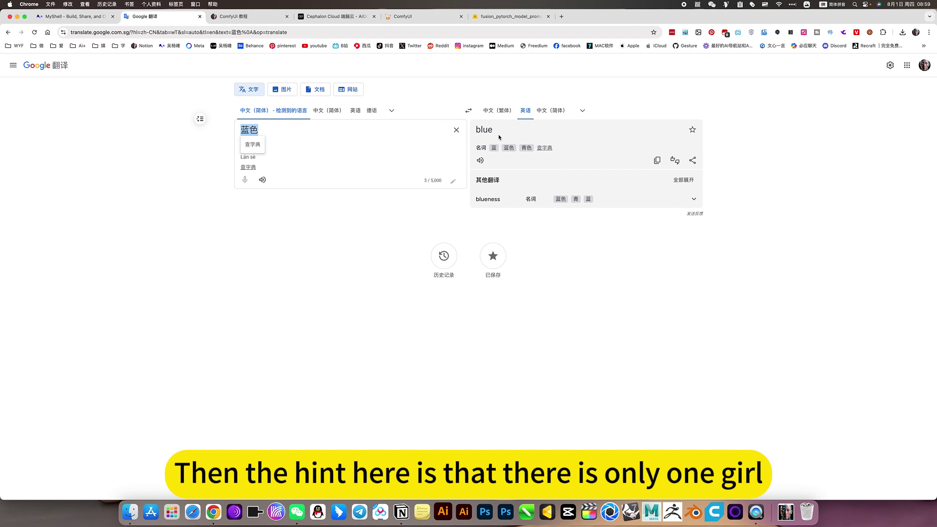
pyautogui.write('一个女孩')
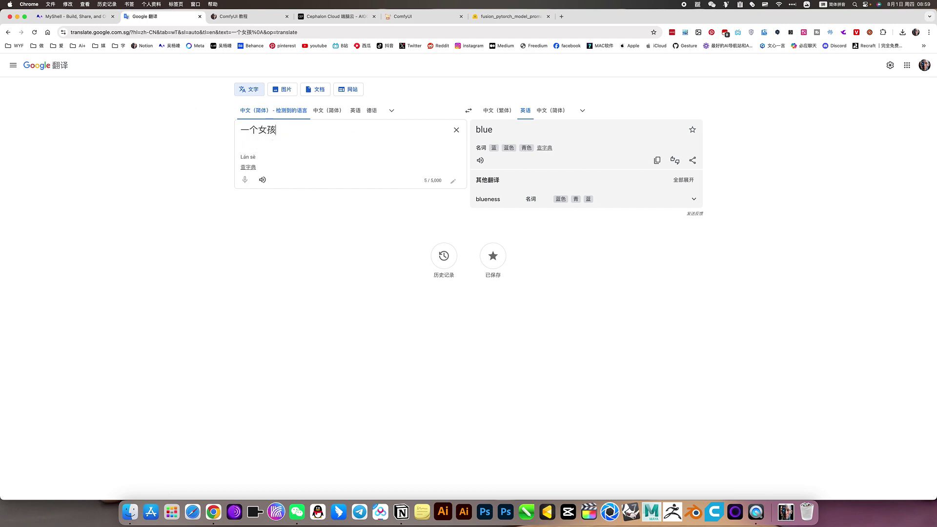
pyautogui.write('，')
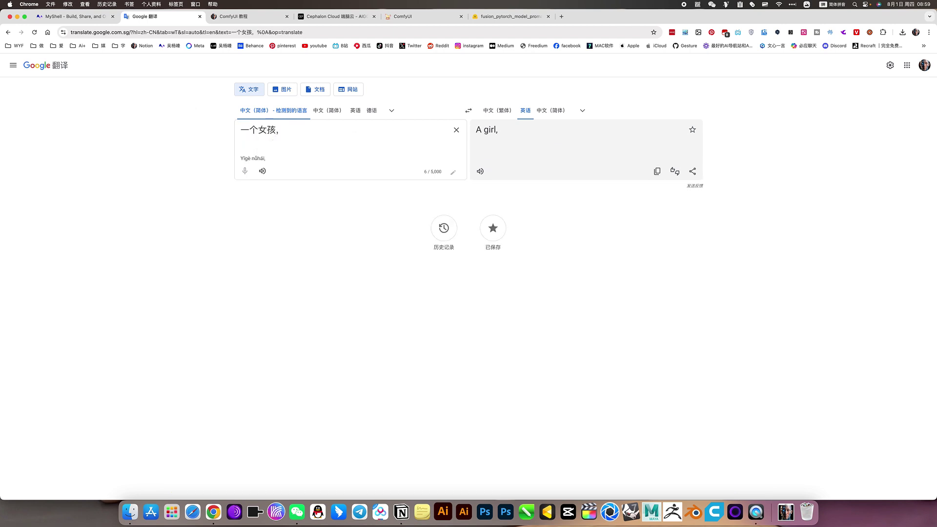
pyautogui.write('zuanshi')
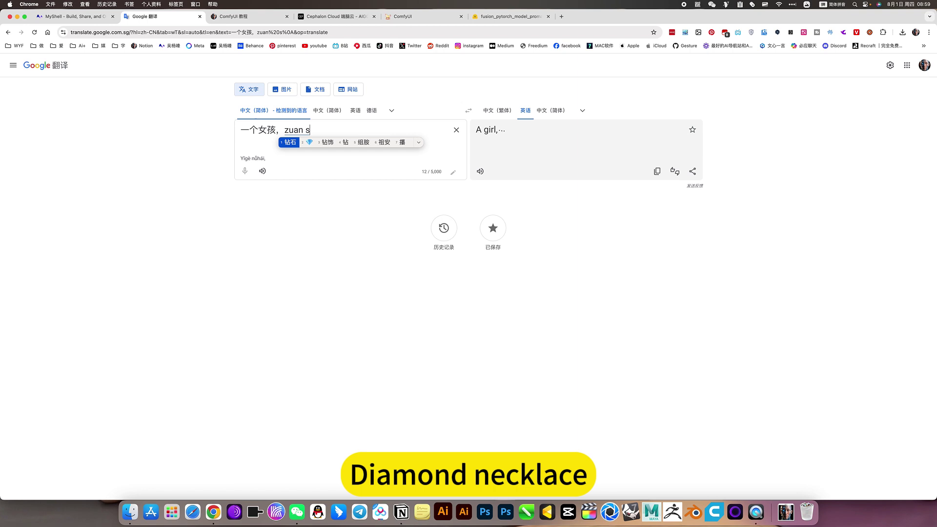
pyautogui.press('space')
pyautogui.write('xianlian')
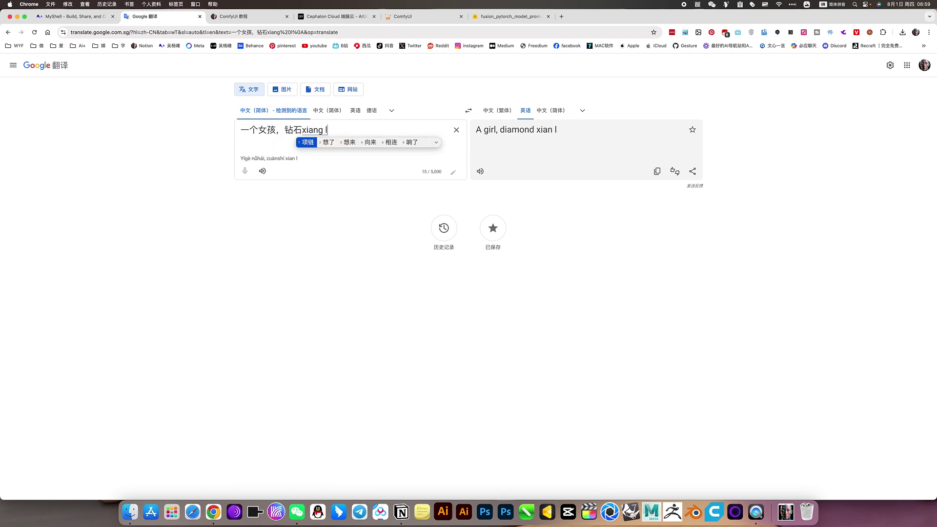
pyautogui.press('space')
pyautogui.write('项链')
pyautogui.click(659, 172)
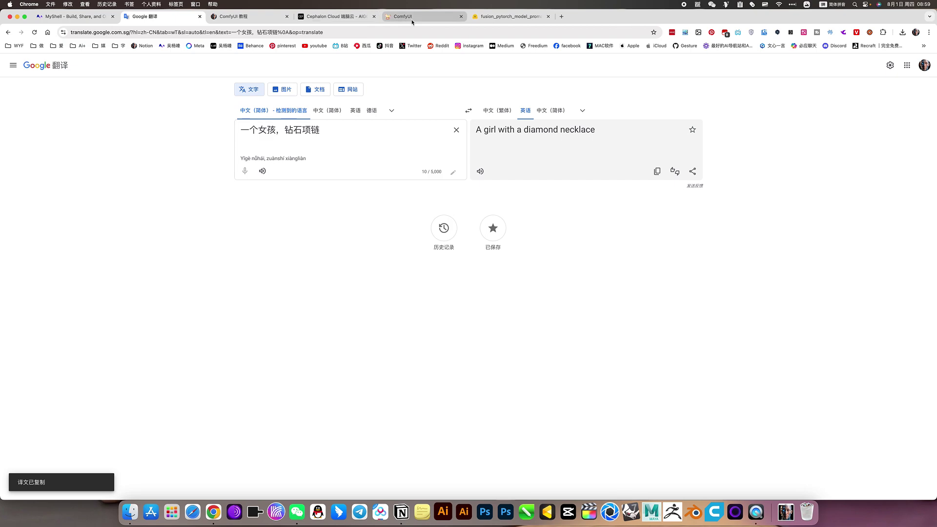
# Step: Replace the positive prompt with 'A girl with a diamond necklace'
pyautogui.click(425, 16)
pyautogui.scroll(3, 408, 288)
pyautogui.click(689, 114)
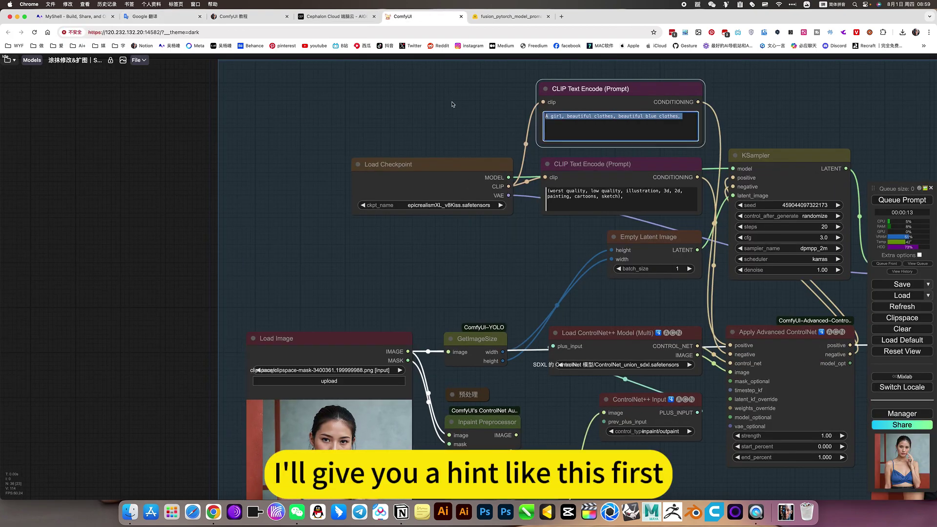
pyautogui.hotkey('ctrl', 'a')
pyautogui.hotkey('ctrl', 'v')
pyautogui.scroll(-1, 482, 239)
# Step: Queue the prompt and view the generated diamond-necklace result in the previews
pyautogui.moveTo(531, 267); pyautogui.dragTo(294, 155)
pyautogui.scroll(-1, 294, 154)
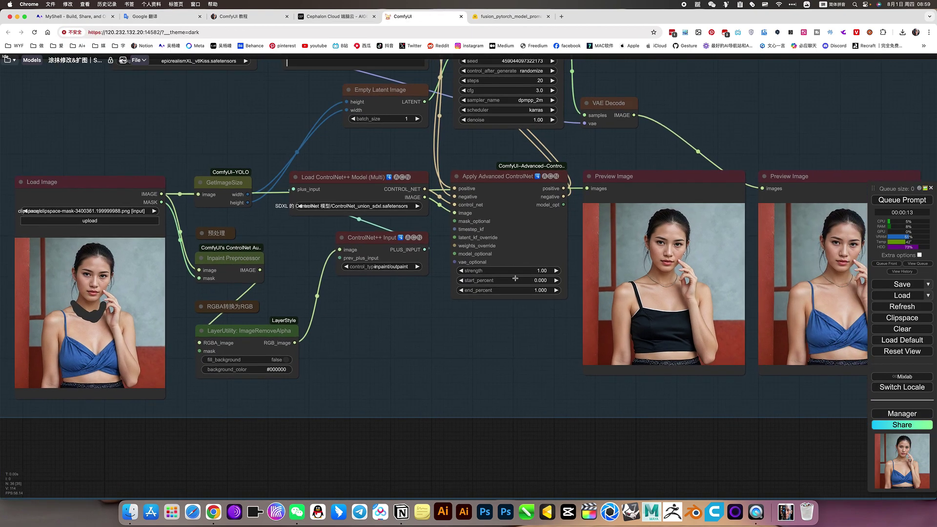
pyautogui.click(914, 201)
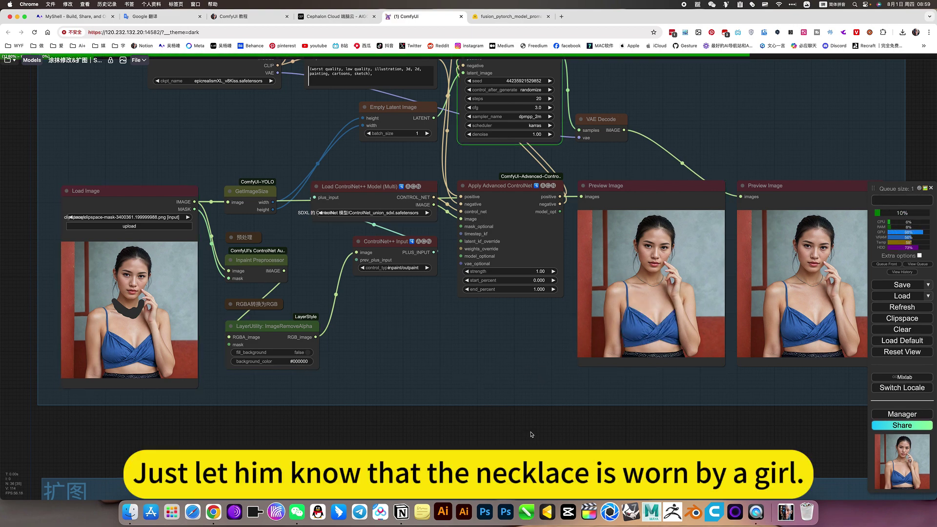
pyautogui.moveTo(483, 375); pyautogui.dragTo(427, 400)
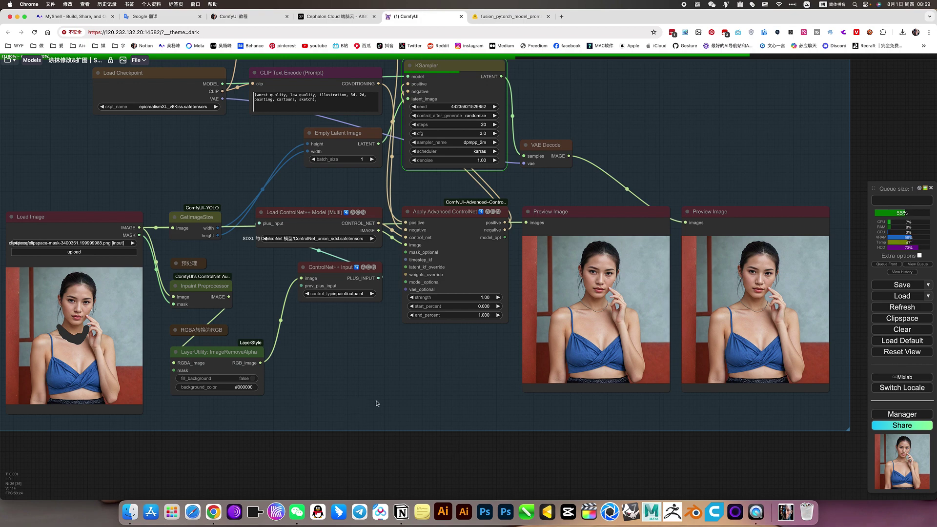
pyautogui.moveTo(530, 472); pyautogui.dragTo(612, 504)
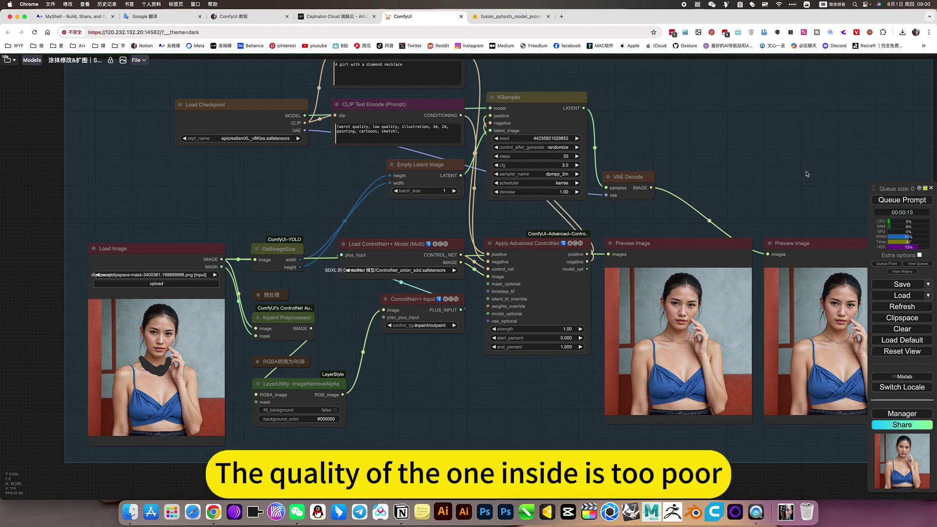
pyautogui.moveTo(803, 178); pyautogui.dragTo(561, 162)
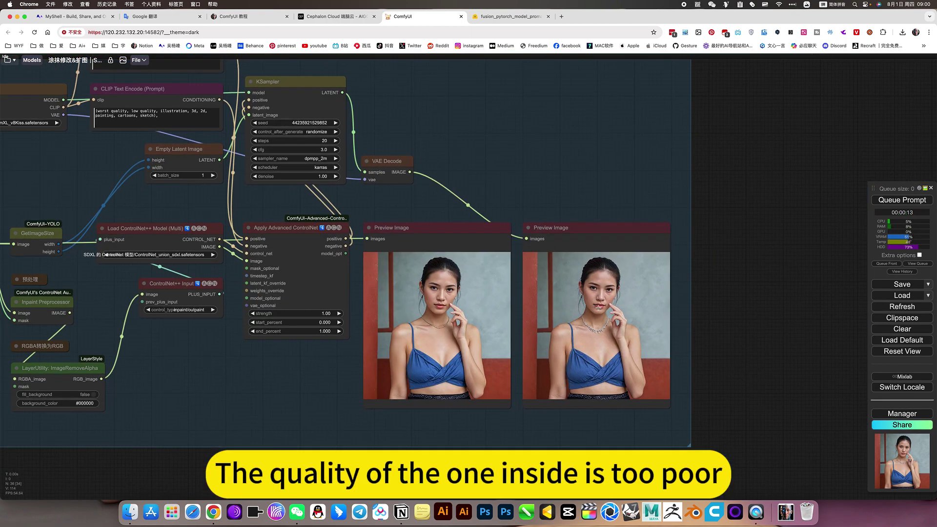
pyautogui.scroll(5, 606, 321)
pyautogui.scroll(5, 606, 321)
pyautogui.scroll(5, 606, 320)
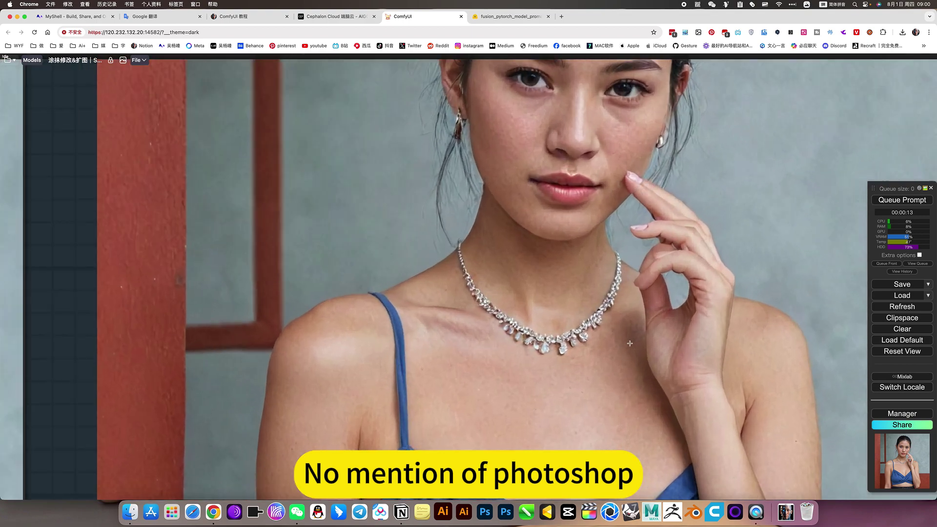
pyautogui.scroll(5, 606, 321)
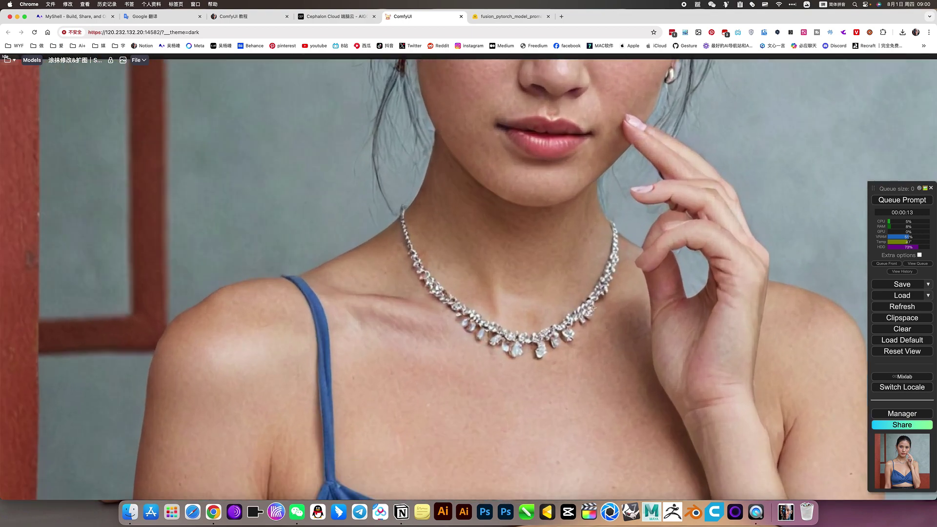
pyautogui.scroll(-5, 594, 308)
pyautogui.scroll(-5, 594, 309)
pyautogui.scroll(-3, 594, 308)
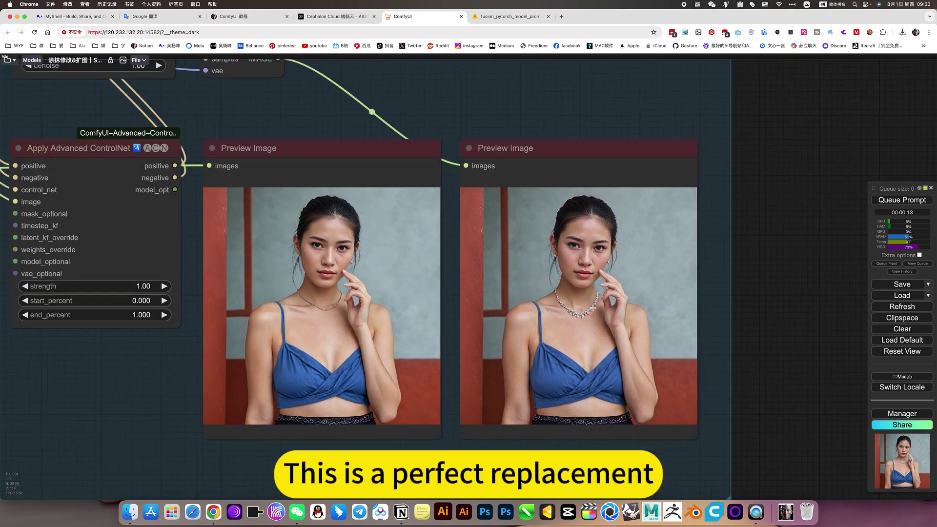
pyautogui.moveTo(94, 366)
pyautogui.mouseDown()
pyautogui.moveTo(683, 344)
pyautogui.moveTo(240, 335)
pyautogui.mouseUp()
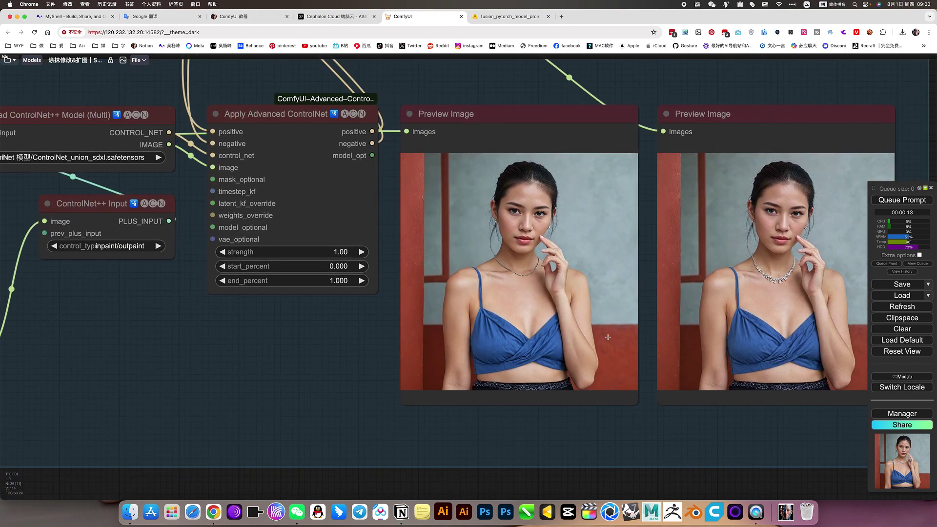
pyautogui.rightClick(776, 248)
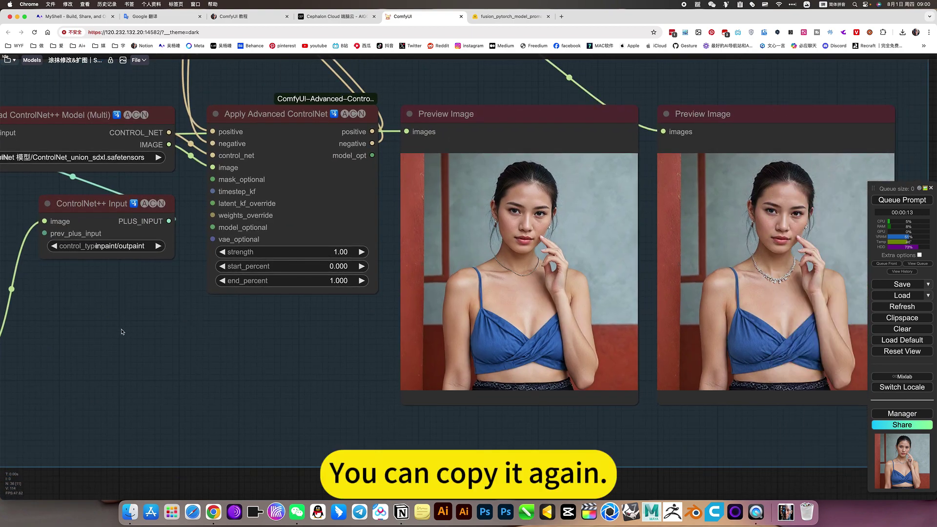
pyautogui.moveTo(121, 332); pyautogui.dragTo(251, 337)
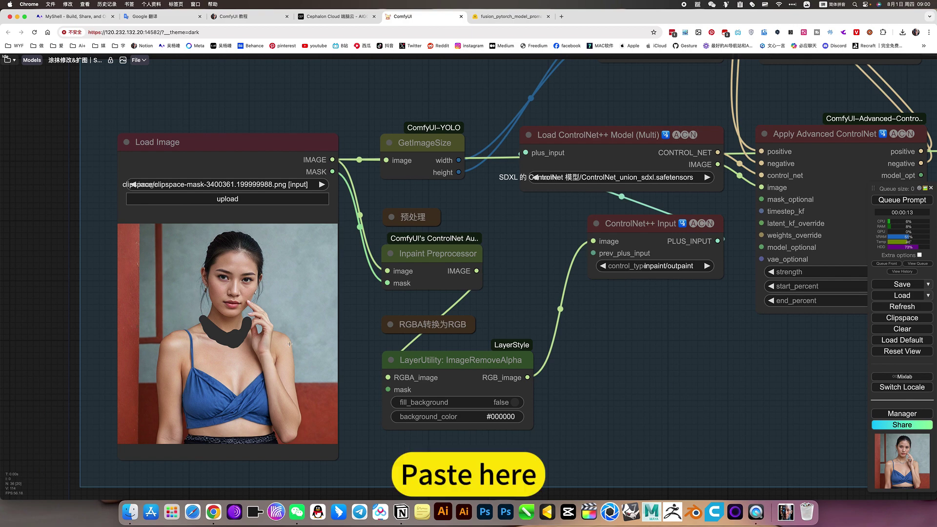
pyautogui.moveTo(632, 402); pyautogui.dragTo(509, 410)
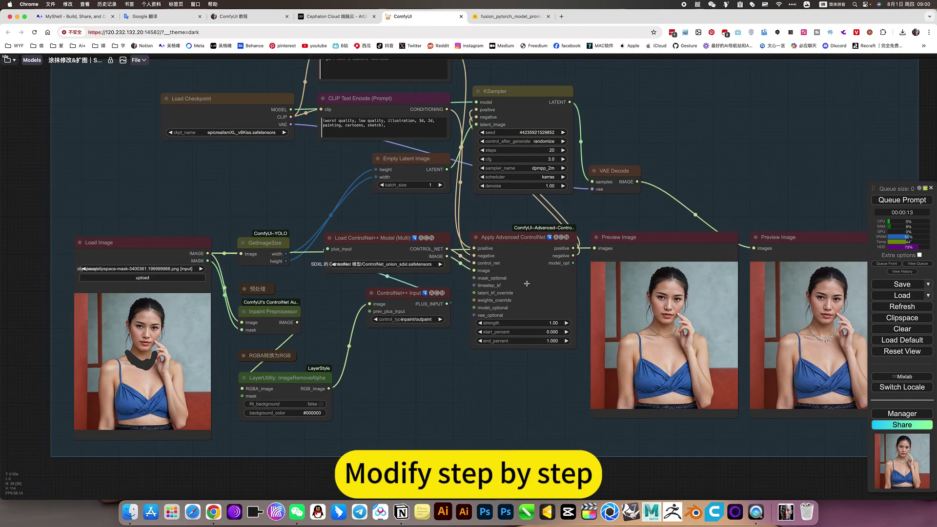
pyautogui.scroll(-2, 562, 242)
pyautogui.scroll(-2, 577, 243)
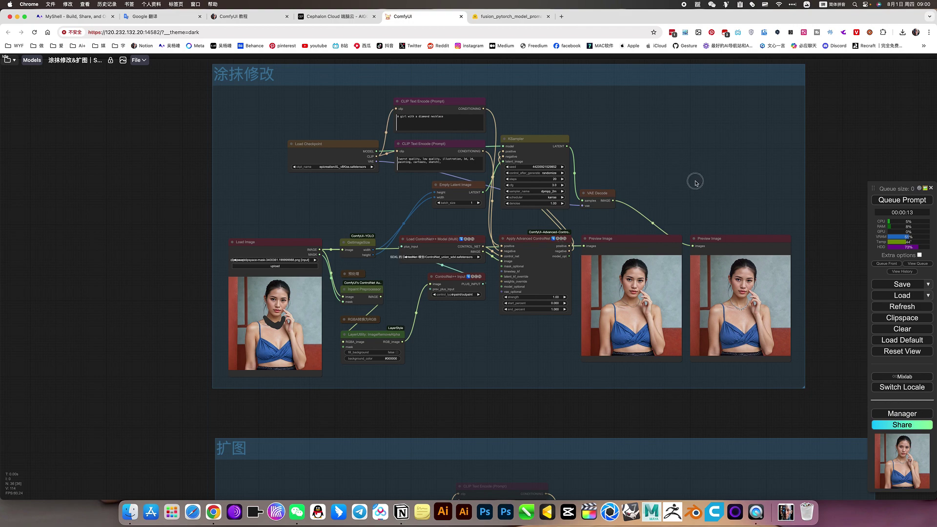
# Step: Open the ComfyUI 教程 notes and expand the inpaint workflow's 下载设置 section
pyautogui.click(253, 16)
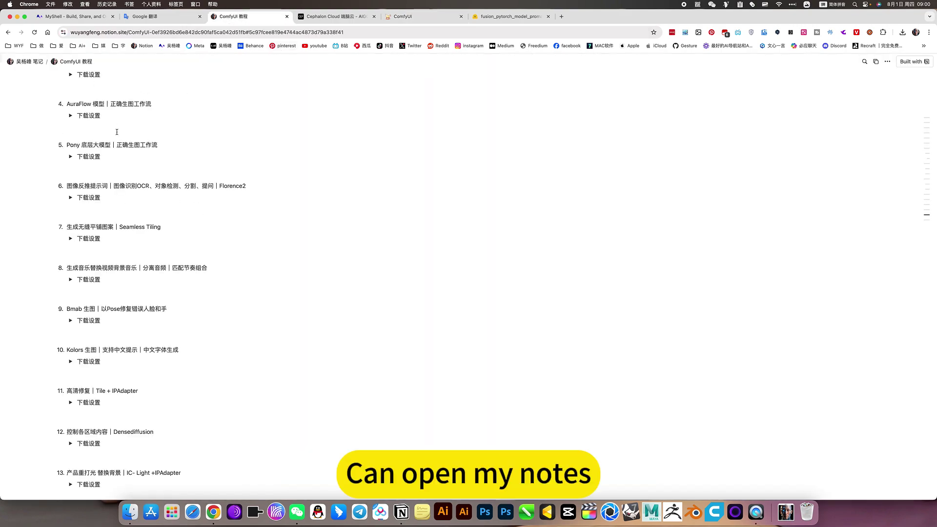
pyautogui.scroll(10, 117, 131)
pyautogui.scroll(10, 116, 132)
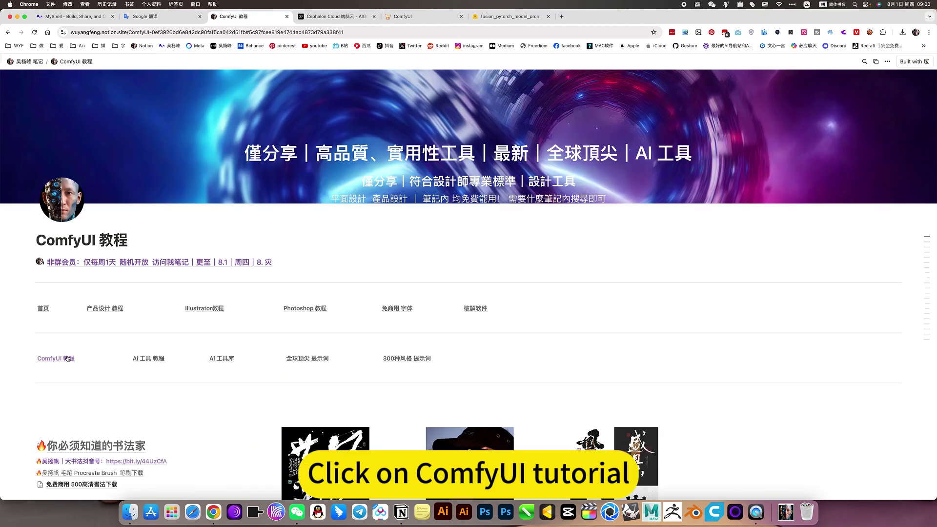
pyautogui.click(70, 357)
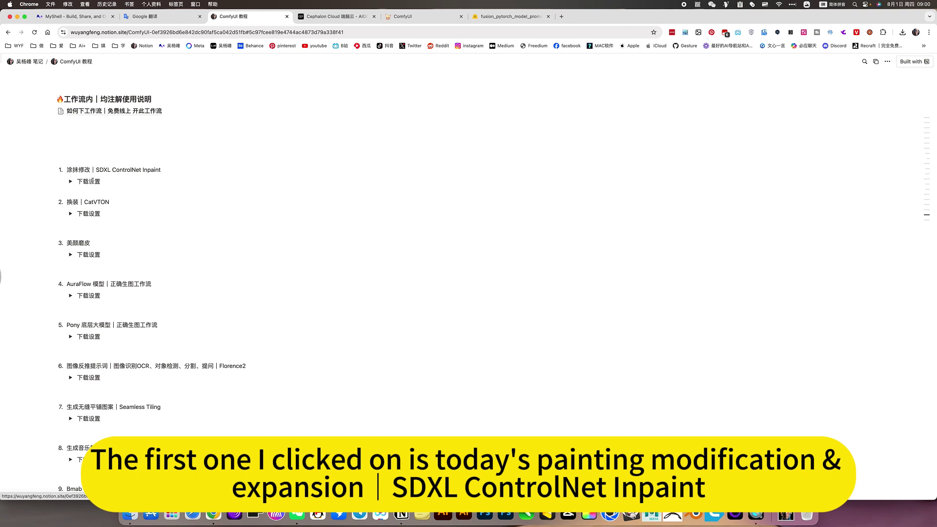
pyautogui.click(71, 182)
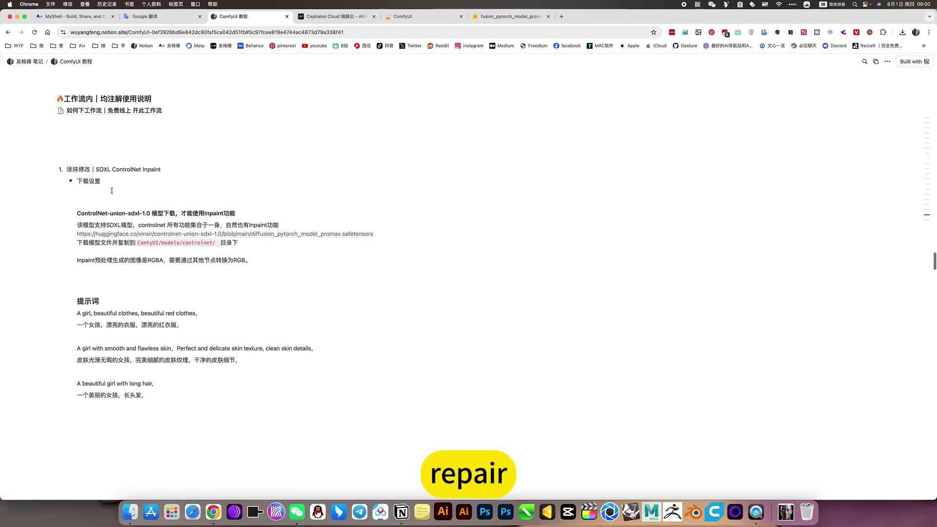
pyautogui.scroll(-1, 172, 217)
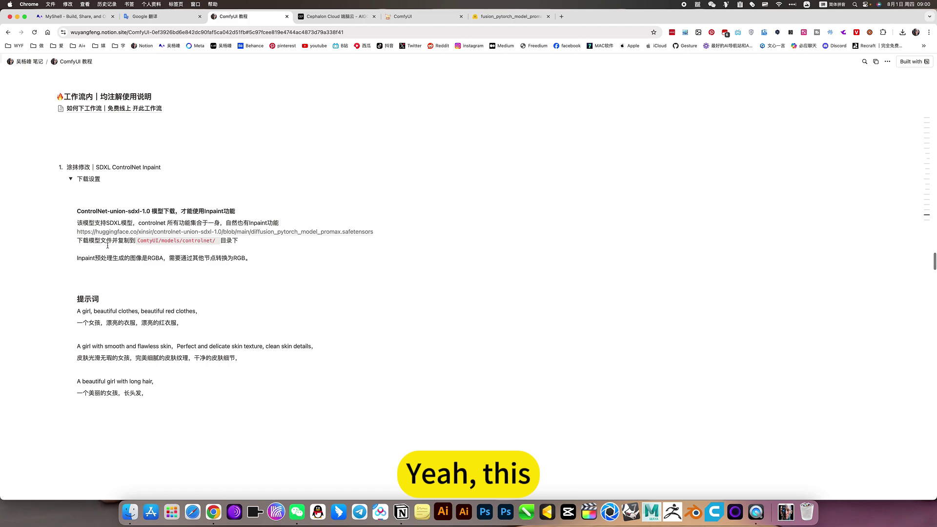
pyautogui.scroll(-5, 197, 264)
pyautogui.scroll(-2, 205, 289)
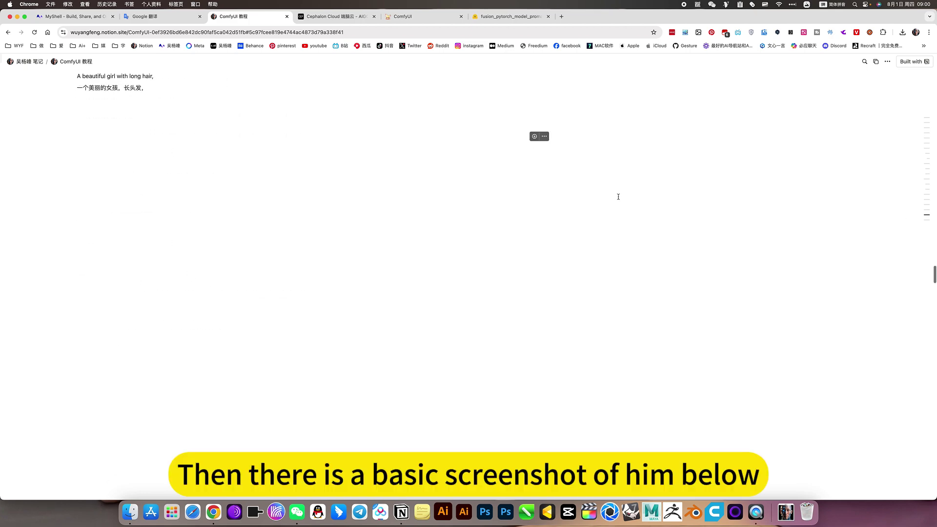
pyautogui.scroll(-5, 369, 249)
pyautogui.scroll(-5, 372, 253)
pyautogui.scroll(-5, 372, 253)
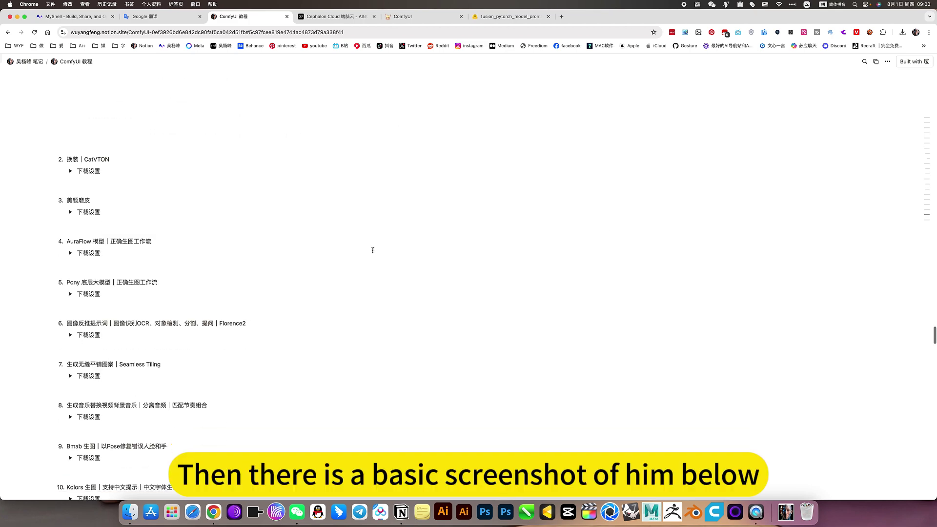
pyautogui.scroll(-1, 292, 255)
pyautogui.scroll(5, 292, 255)
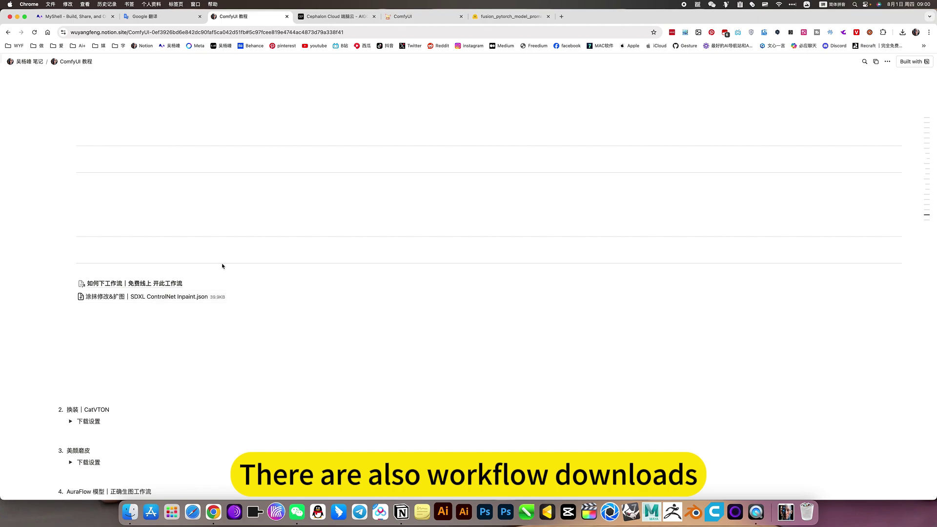
pyautogui.scroll(5, 223, 266)
pyautogui.scroll(3, 223, 266)
pyautogui.scroll(3, 222, 266)
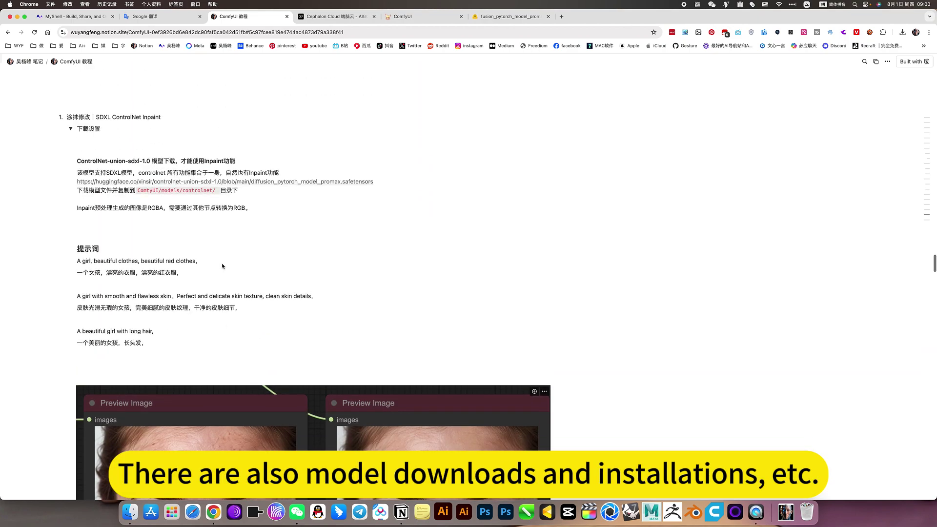
pyautogui.scroll(1, 222, 265)
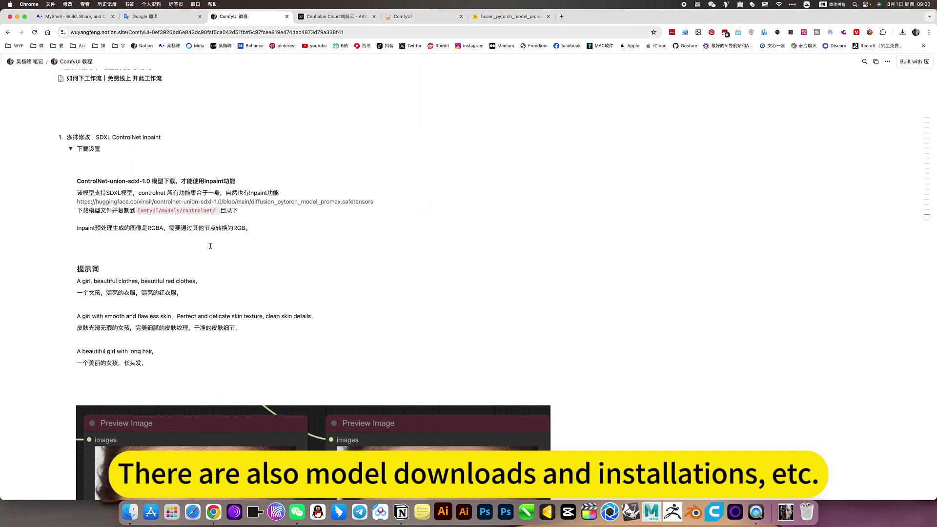
pyautogui.scroll(-5, 211, 246)
pyautogui.scroll(-5, 209, 249)
pyautogui.scroll(-5, 205, 253)
pyautogui.scroll(-3, 200, 259)
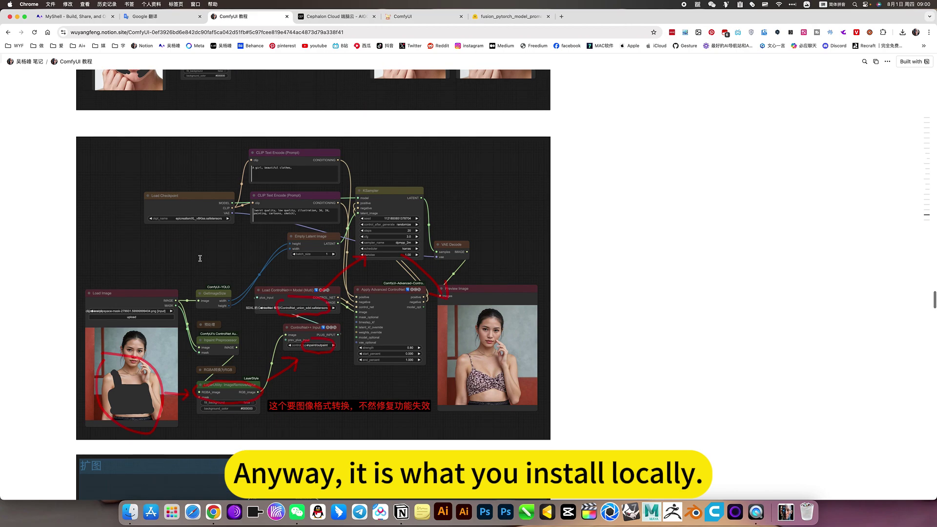
pyautogui.scroll(-5, 201, 258)
pyautogui.scroll(-2, 200, 258)
pyautogui.scroll(-4, 200, 259)
pyautogui.scroll(2, 201, 260)
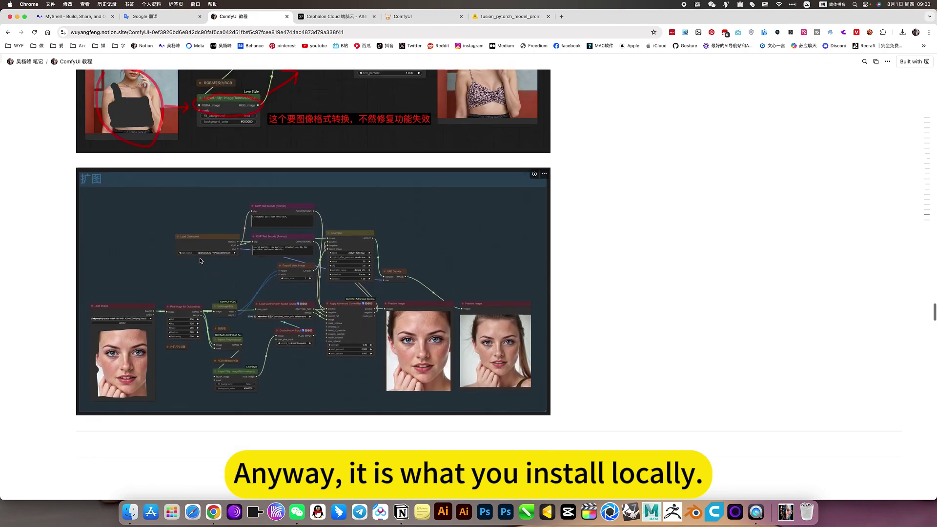
pyautogui.scroll(5, 200, 260)
pyautogui.scroll(10, 200, 258)
pyautogui.scroll(5, 199, 258)
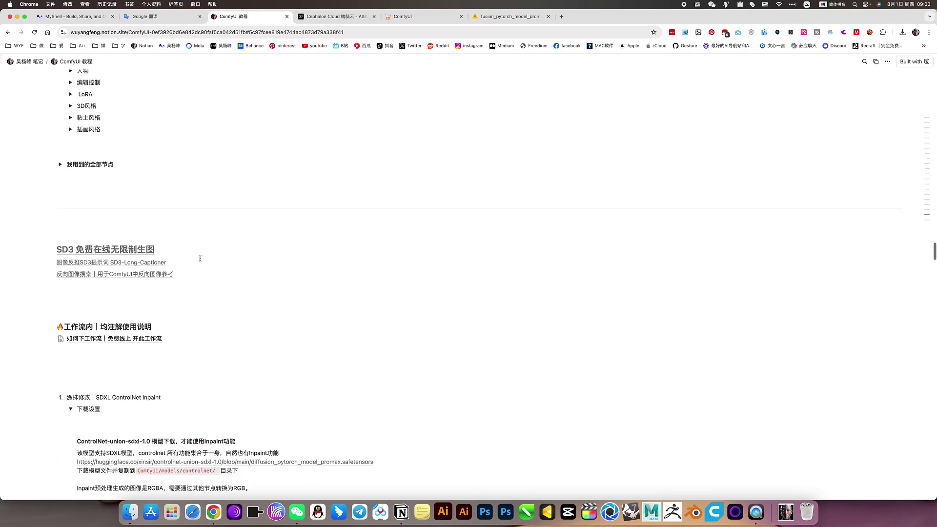
pyautogui.scroll(-10, 200, 257)
pyautogui.scroll(-3, 200, 257)
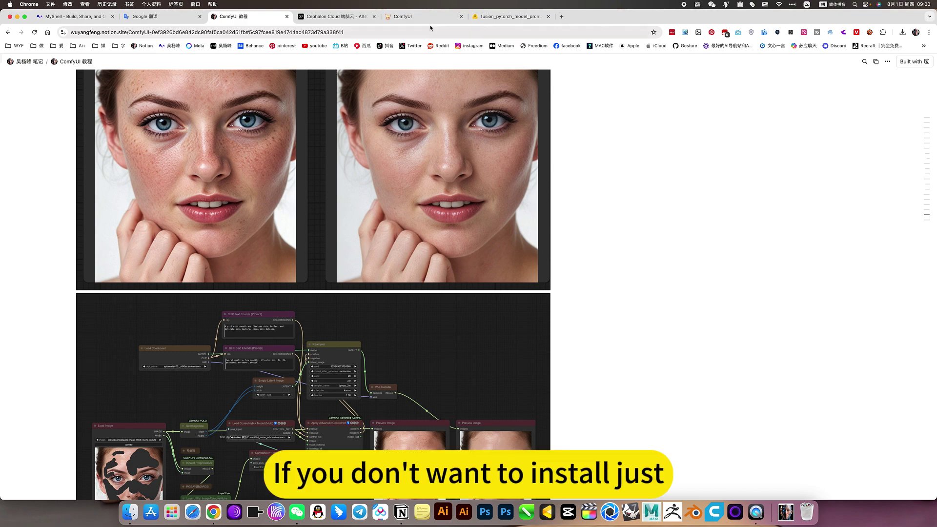
# Step: Switch through the Cephalon Cloud page back to the ComfyUI workflow canvas
pyautogui.click(352, 20)
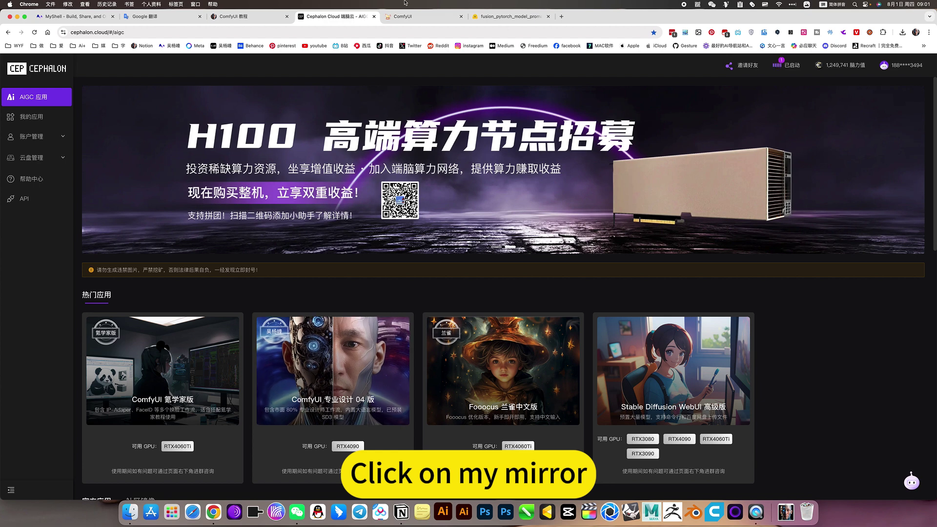
pyautogui.click(410, 16)
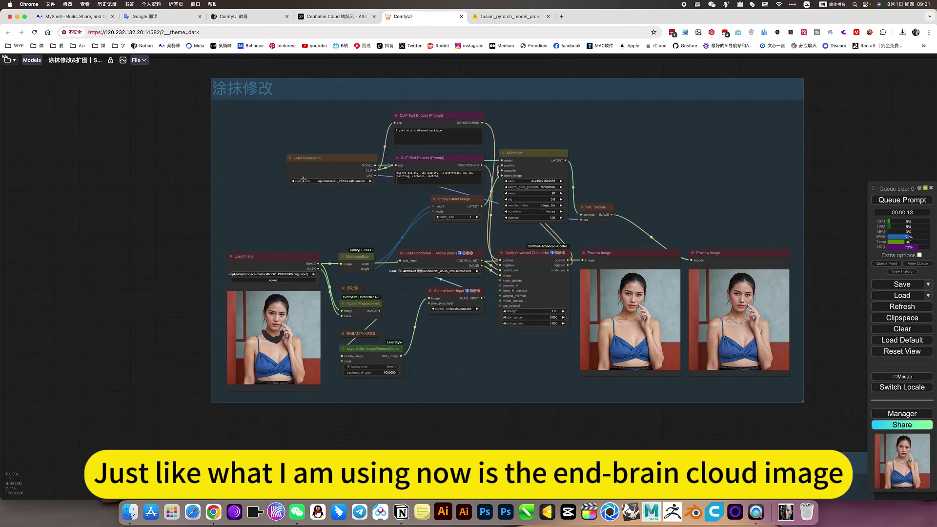
# Step: Show the saved-workflow list and inspect the ckpt_name and ControlNet model dropdowns
pyautogui.click(12, 64)
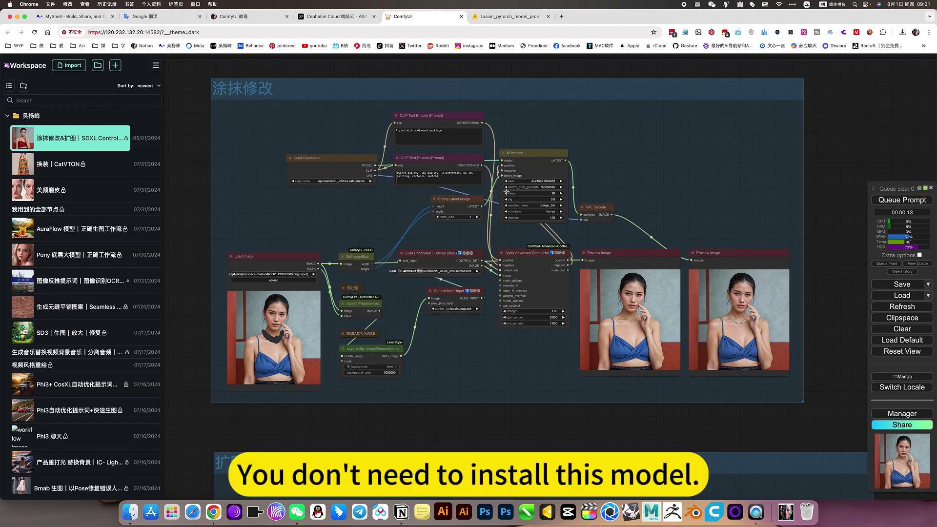
pyautogui.click(346, 182)
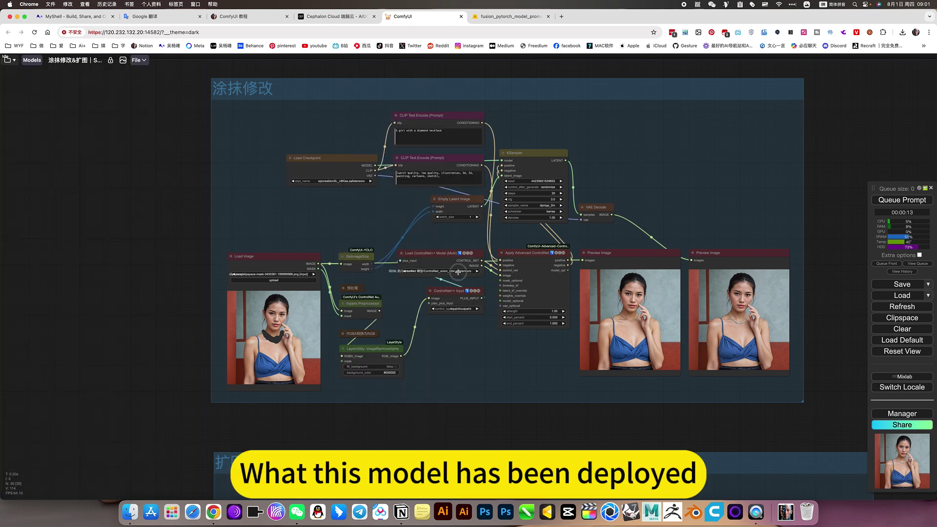
pyautogui.click(458, 271)
pyautogui.moveTo(513, 276)
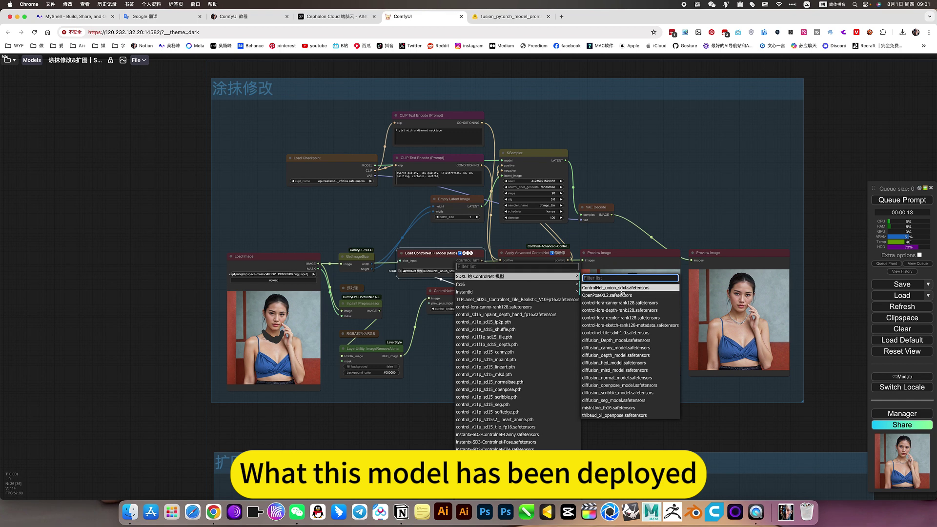
pyautogui.click(267, 228)
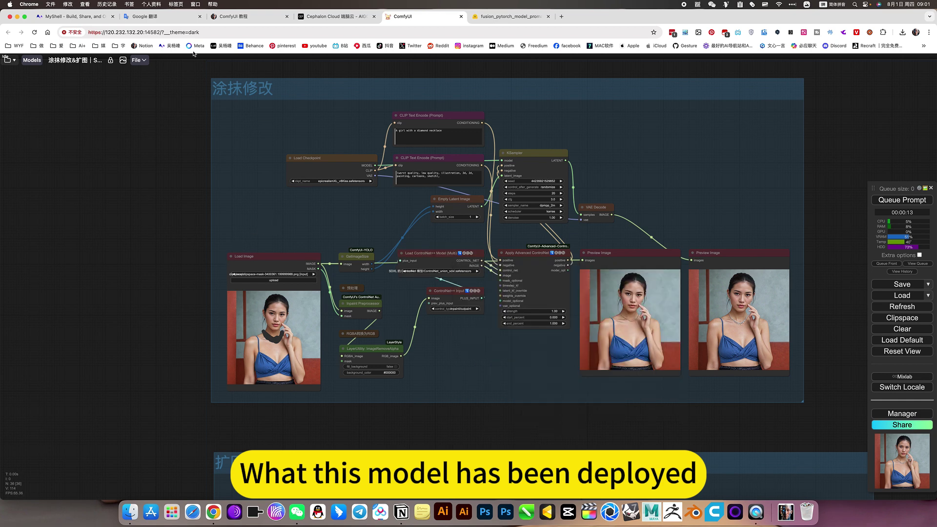
# Step: Reopen the Workspace sidebar and expand the folder listing all saved workflows
pyautogui.click(7, 59)
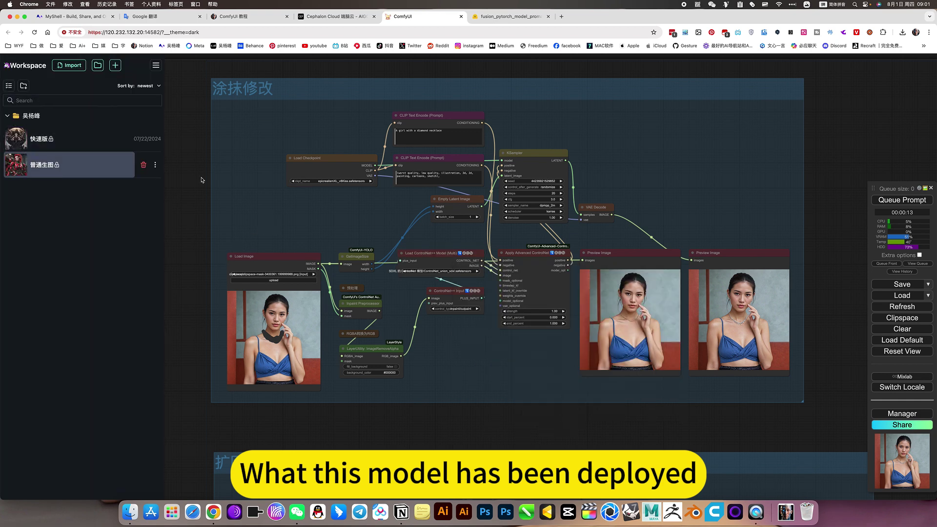
pyautogui.click(8, 118)
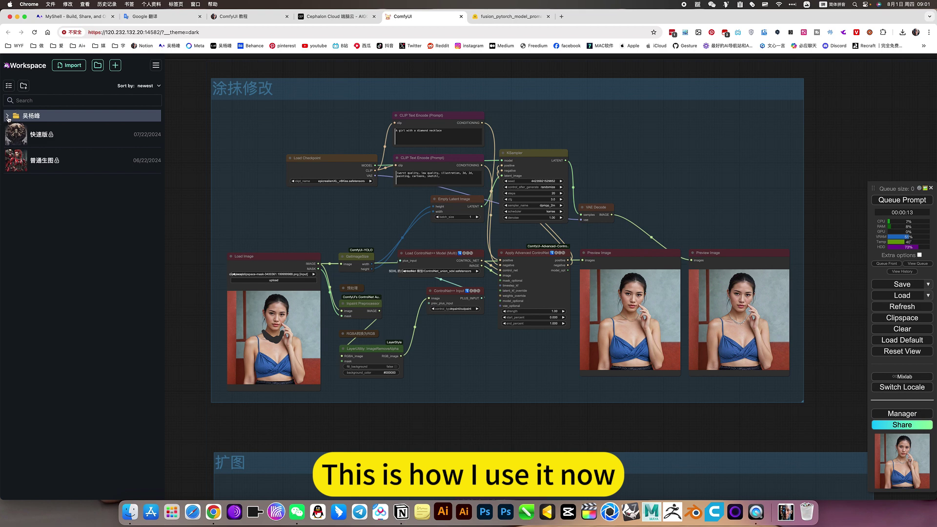
pyautogui.click(8, 118)
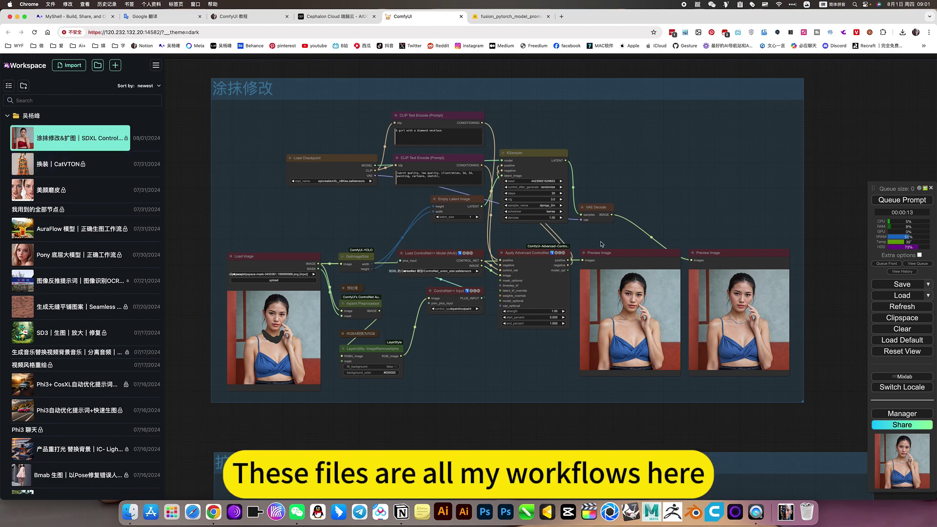
pyautogui.scroll(-5, 60, 271)
pyautogui.scroll(-5, 61, 270)
pyautogui.scroll(5, 61, 270)
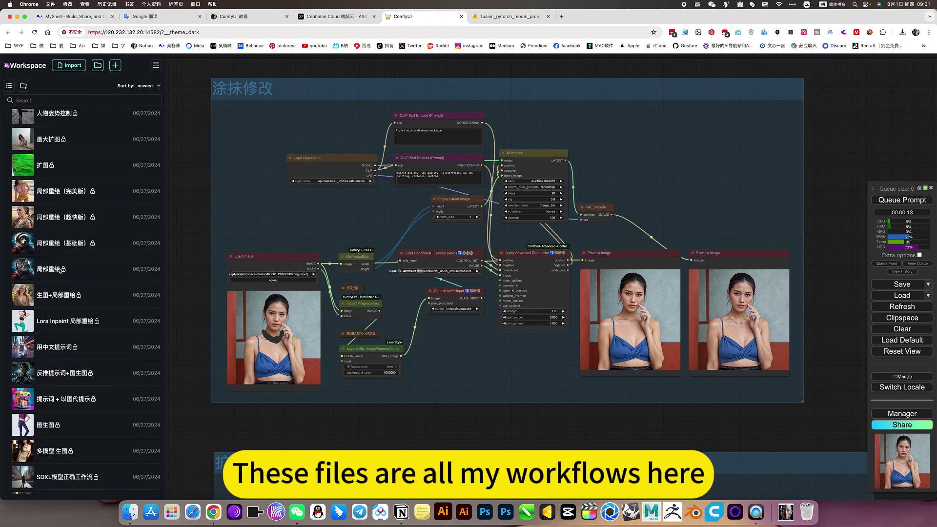
pyautogui.scroll(5, 61, 270)
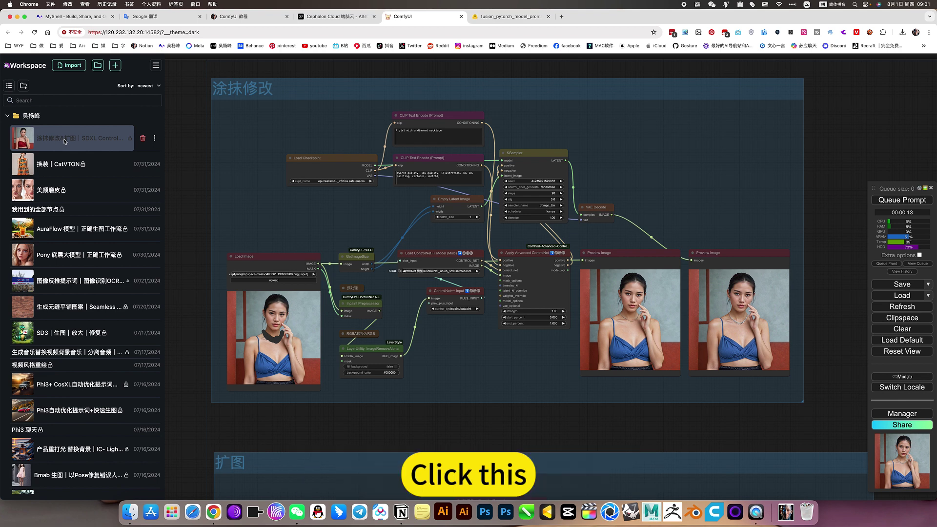
# Step: Load the 涂抹修改&扩图 SDXL ControlNet workflow from the Workspace sidebar
pyautogui.click(65, 140)
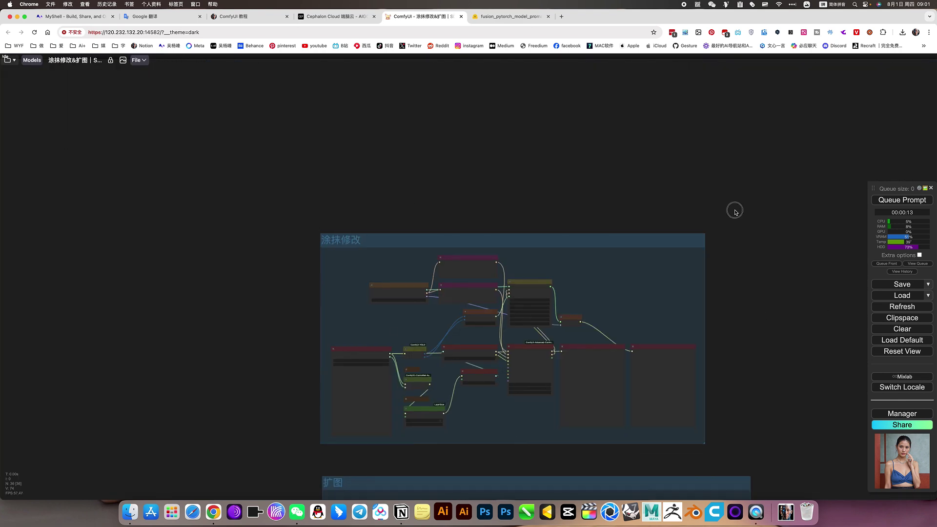
pyautogui.scroll(-5, 735, 210)
pyautogui.scroll(2, 426, 106)
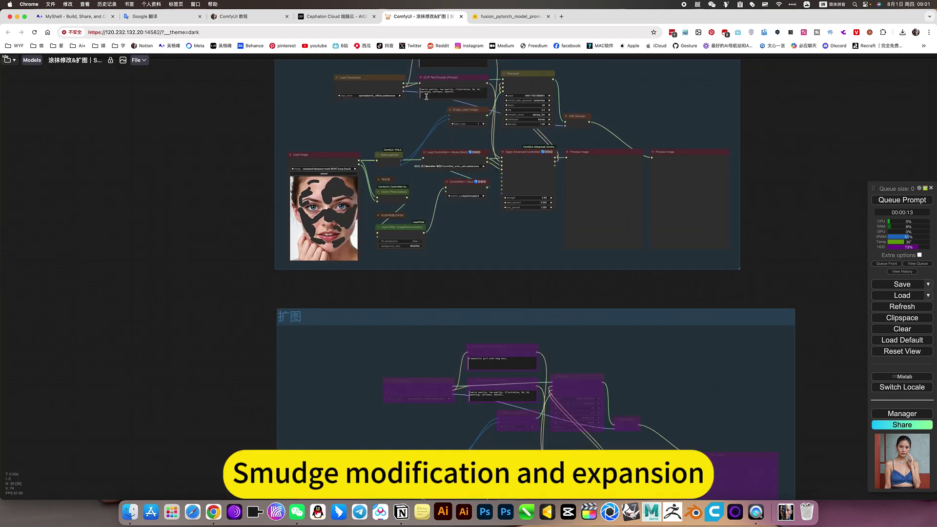
pyautogui.scroll(2, 219, 297)
pyautogui.scroll(1, 395, 251)
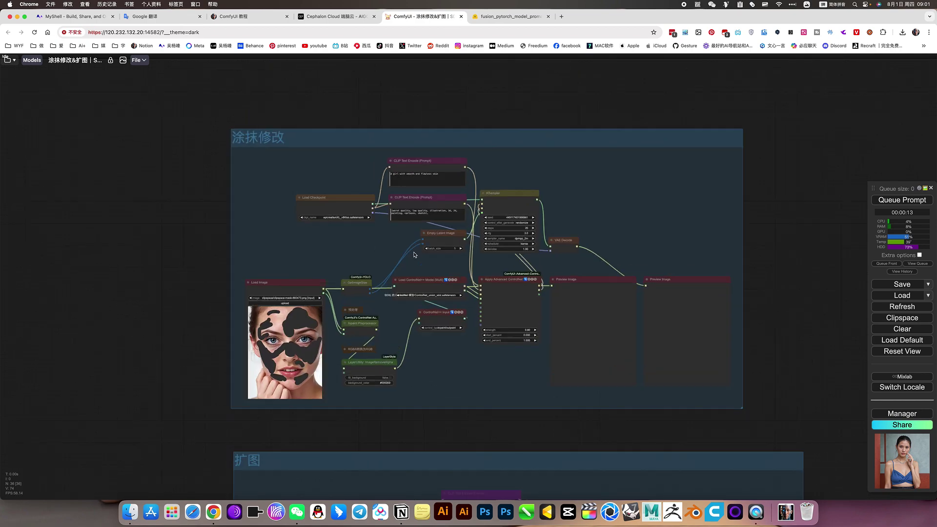
pyautogui.scroll(4, 411, 254)
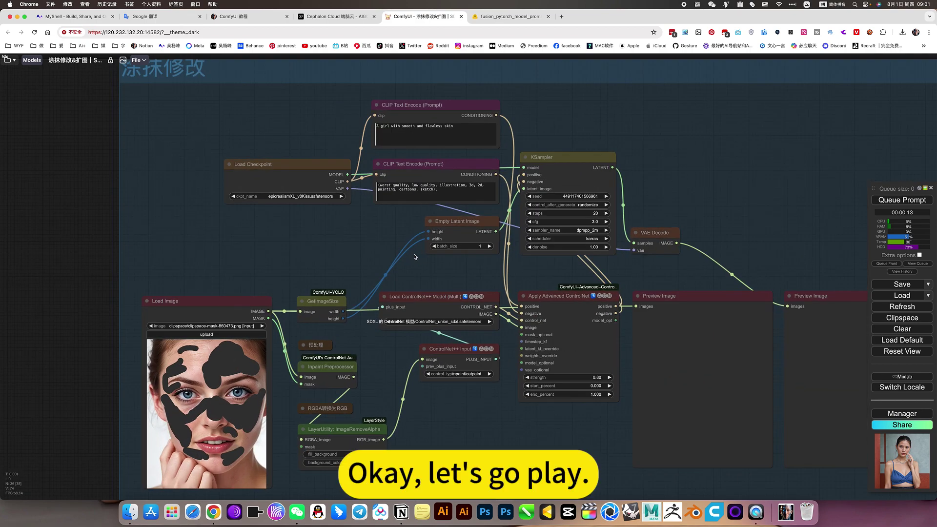